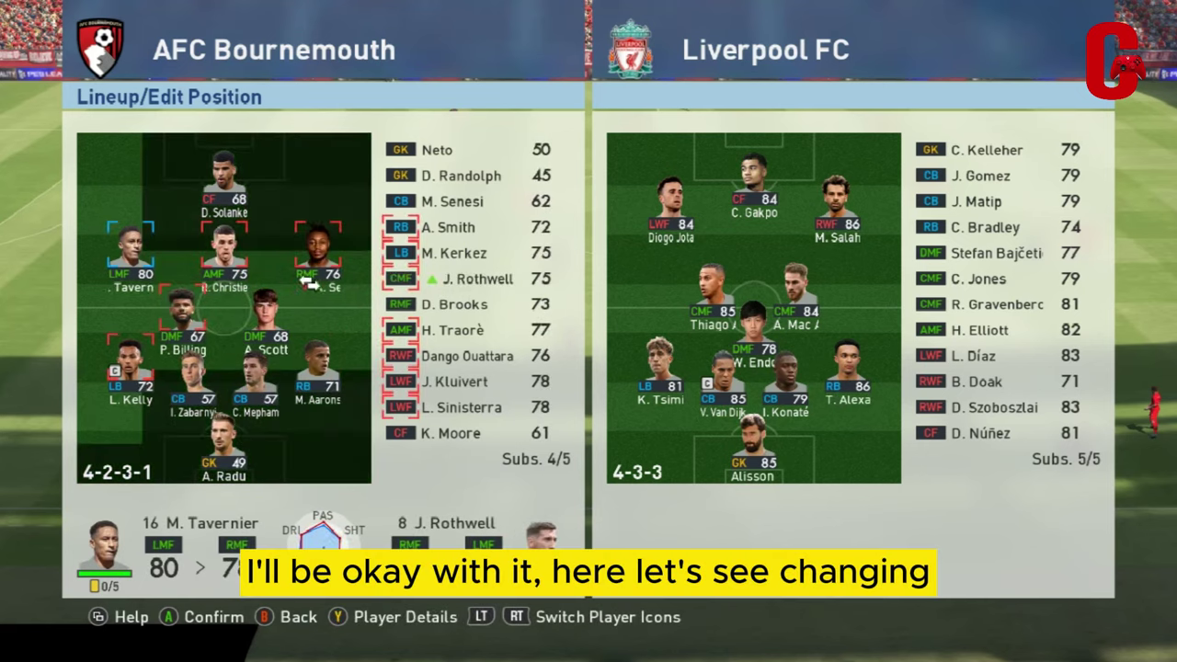
Complete the Semenyo-for-Tavernier swap and bring Sinisterra on, moving him into Scott's midfield spot
click(377, 304)
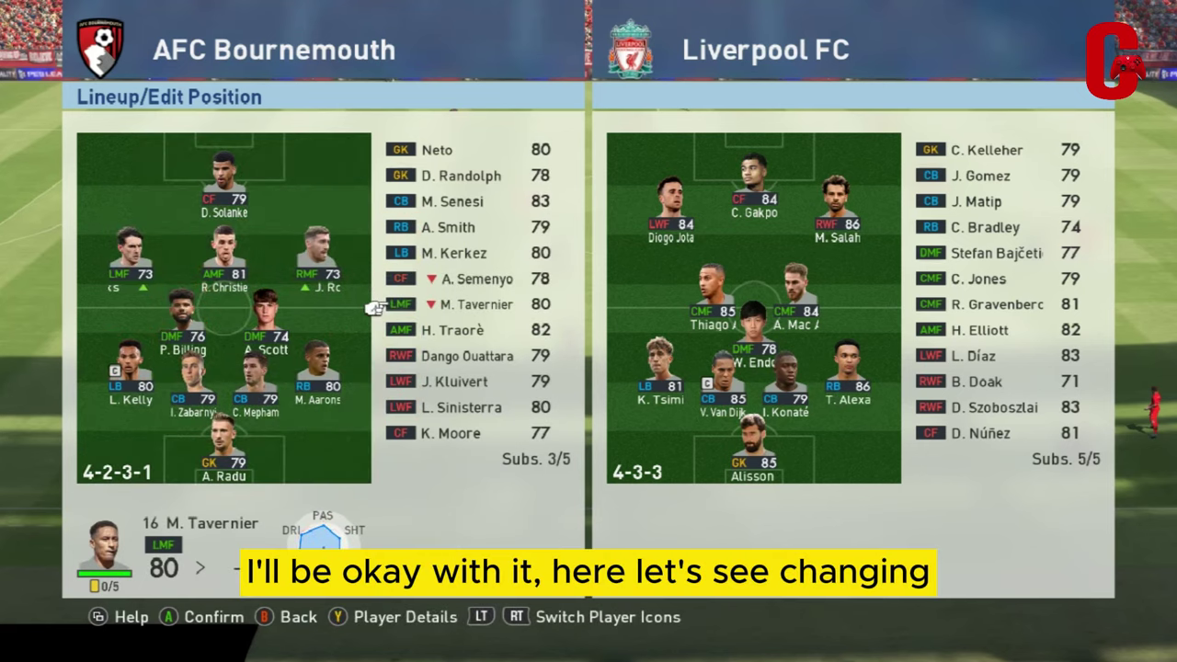
click(377, 358)
key(Down)
key(Down)
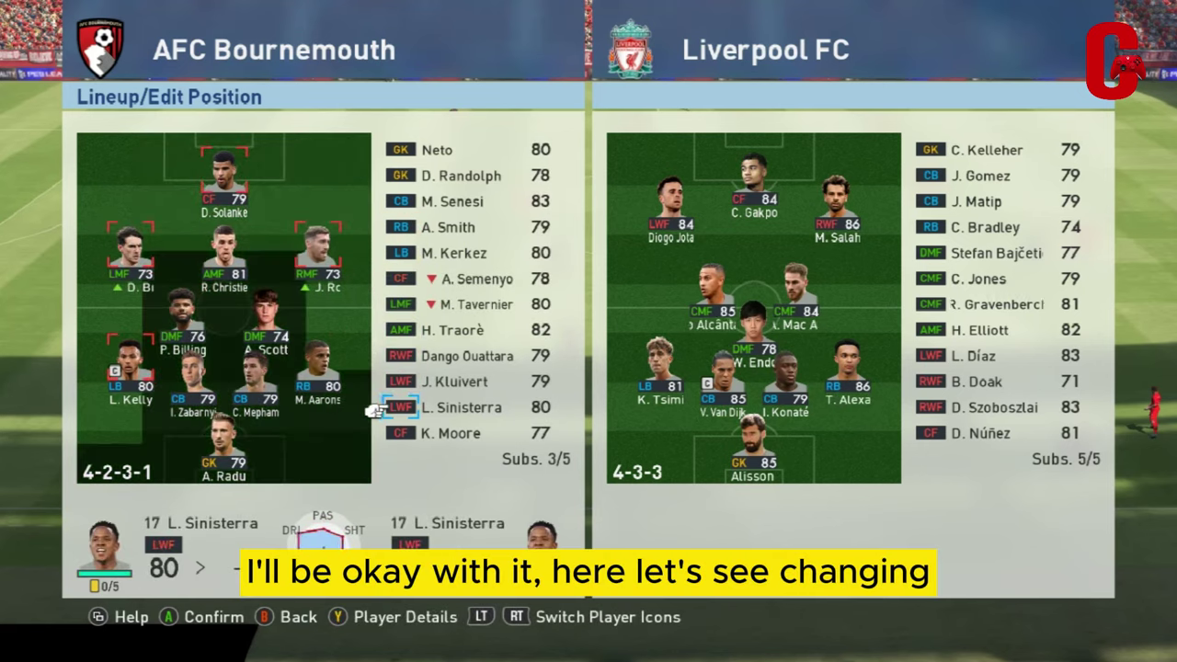
click(260, 207)
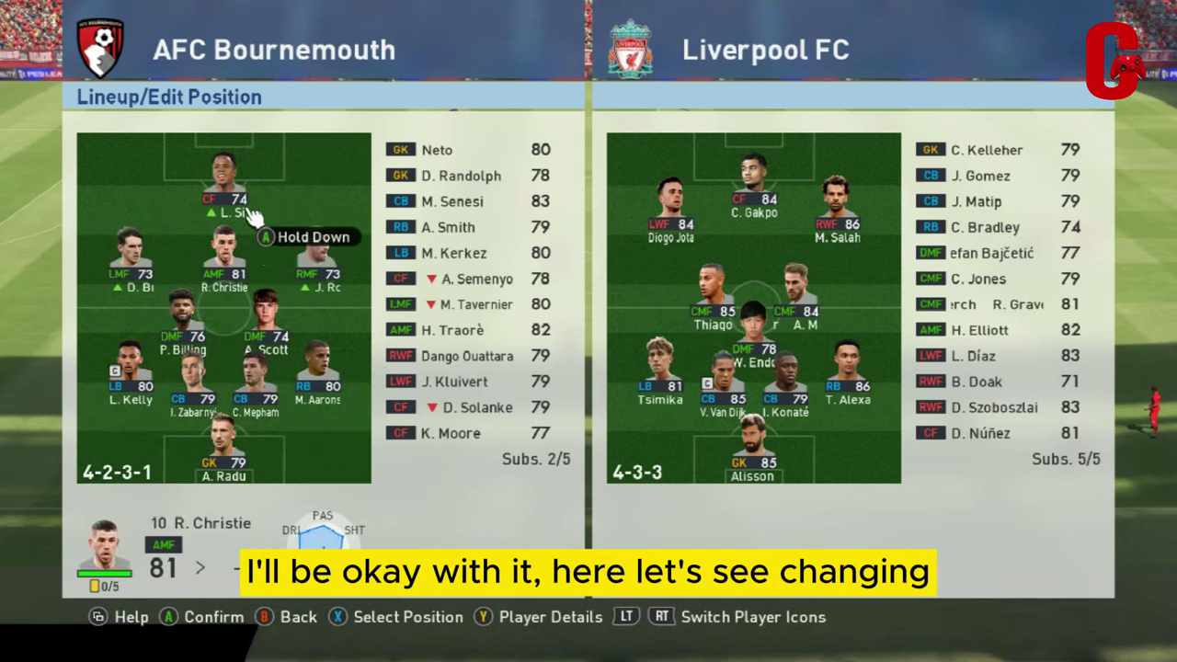
click(271, 345)
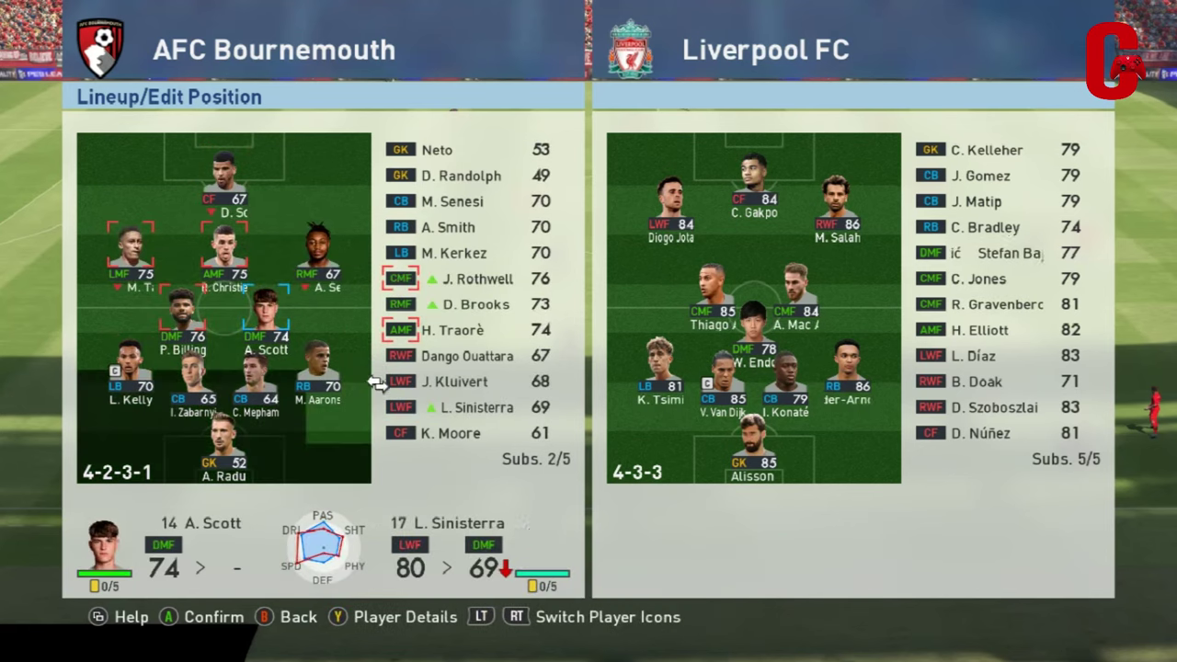
click(375, 410)
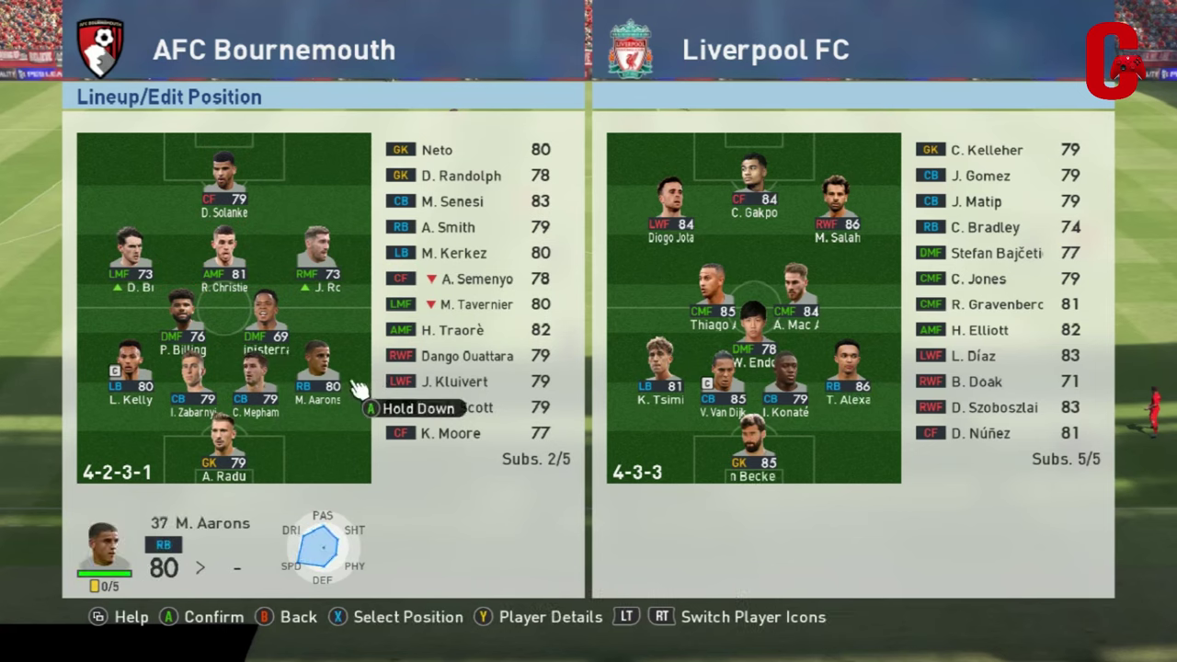
Bring Kluivert on for Billing at DMF and K. Moore on for R. Christie
click(370, 387)
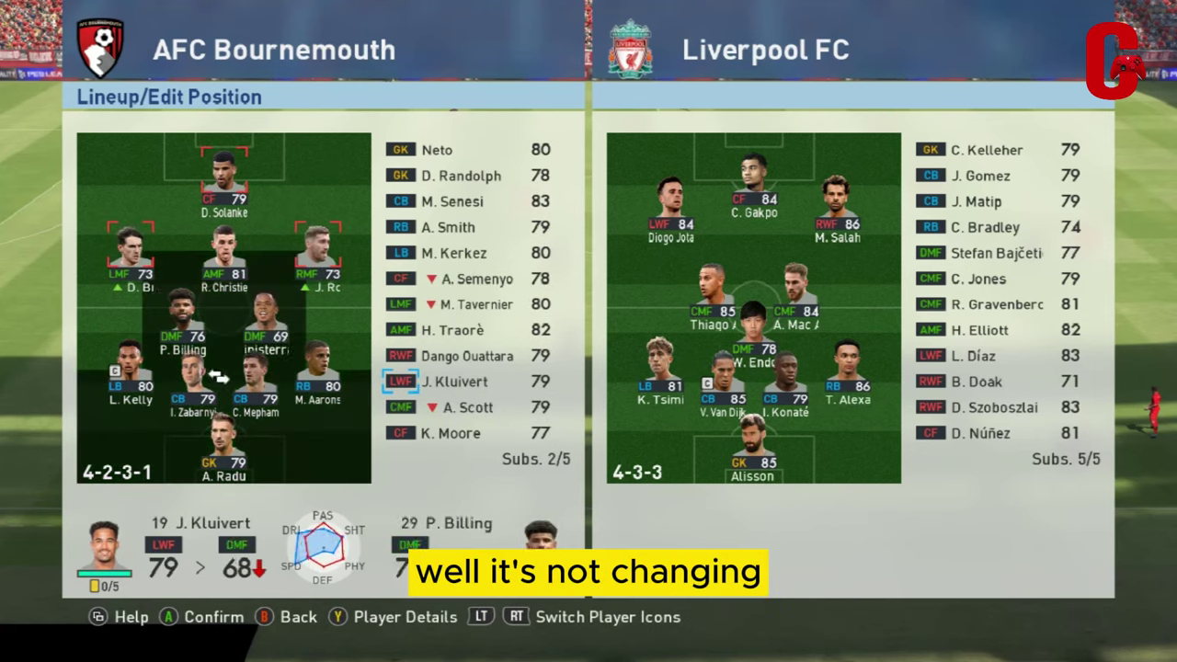
click(183, 323)
click(223, 262)
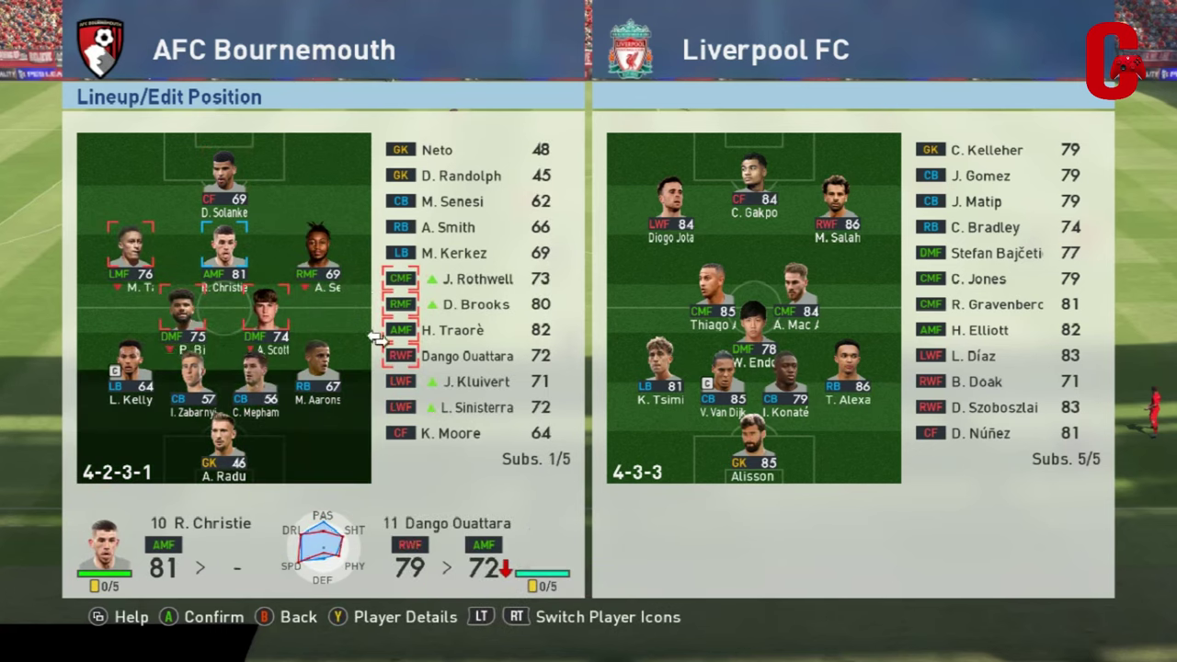
click(376, 432)
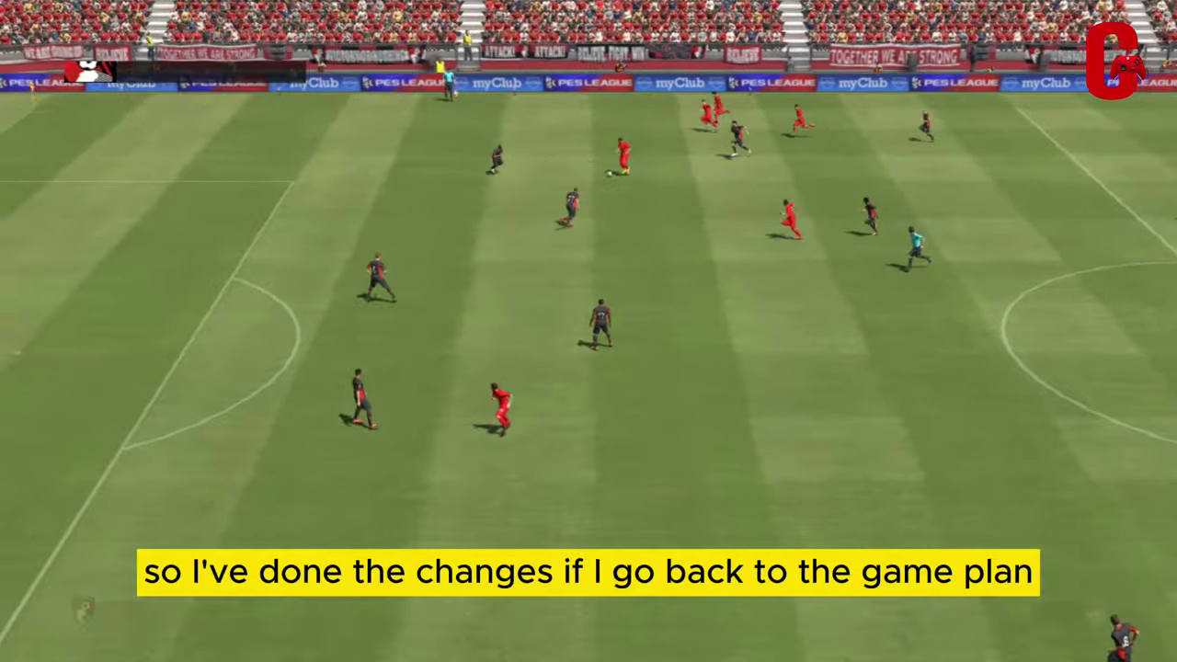
Pause the match, check the Game Plan shows 0/5 subs, and abandon to the top menu
key(Escape)
key(Return)
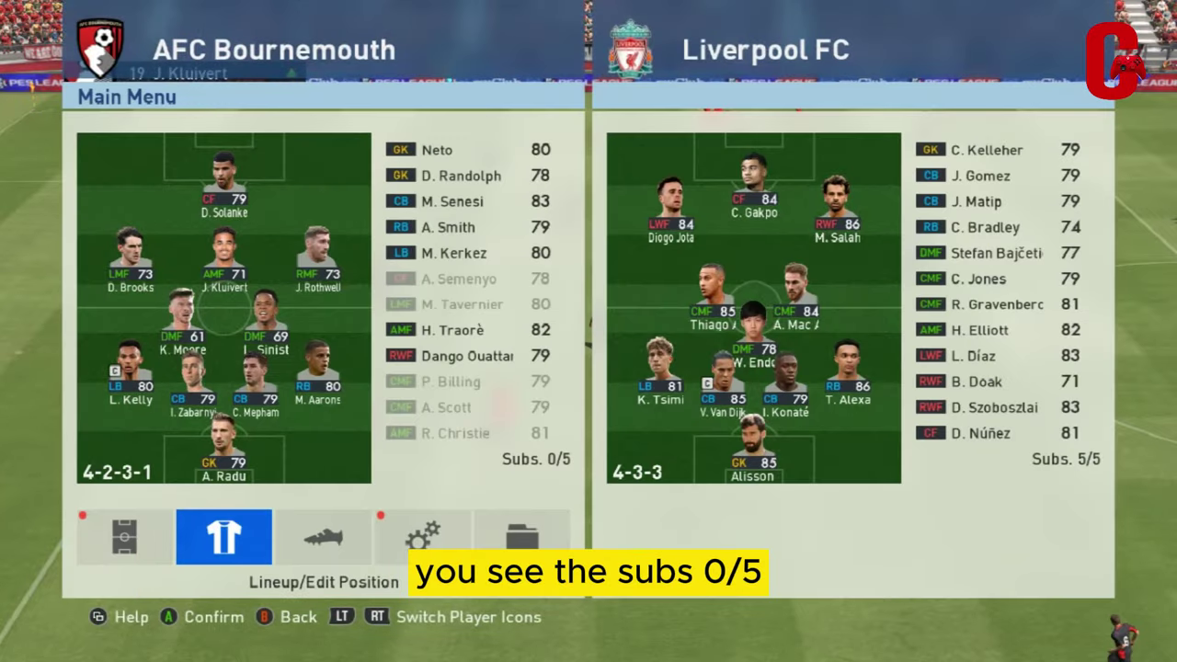
key(Escape)
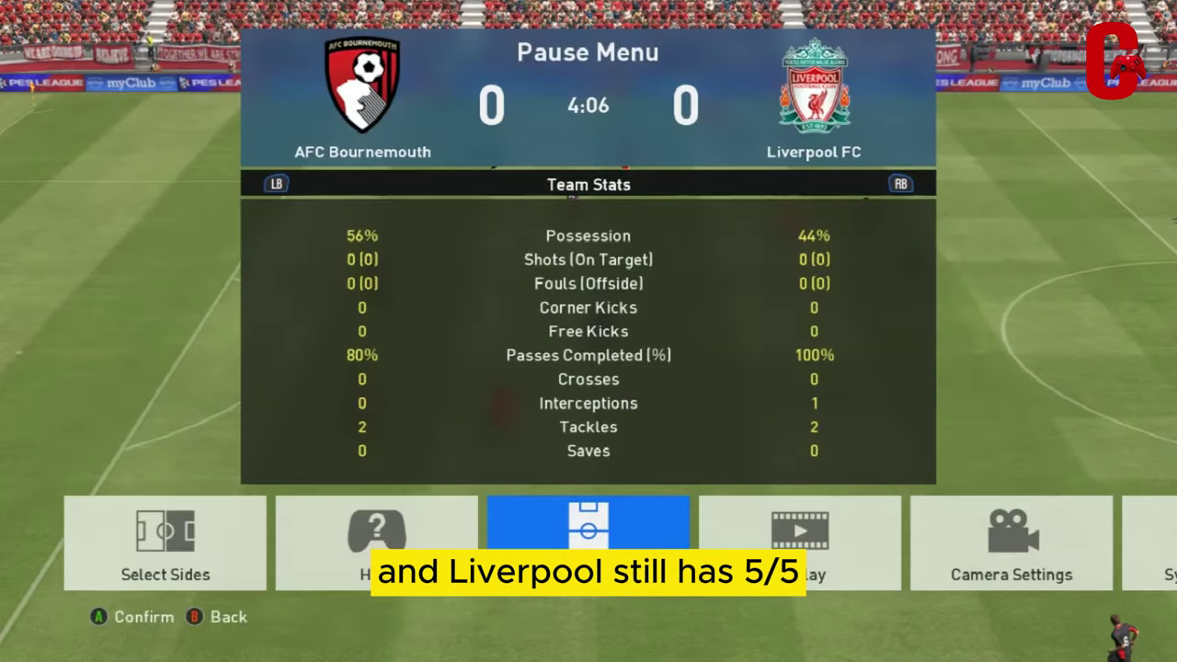
key(Right)
key(Right)
key(Right)
key(Right)
key(Return)
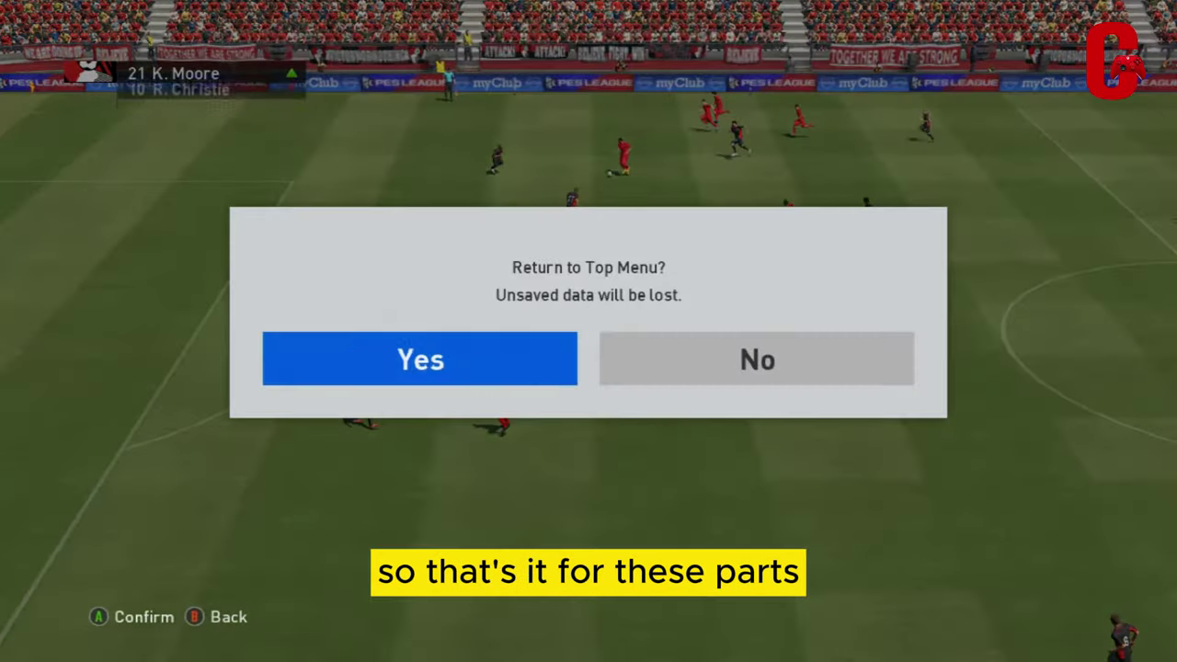
key(Return)
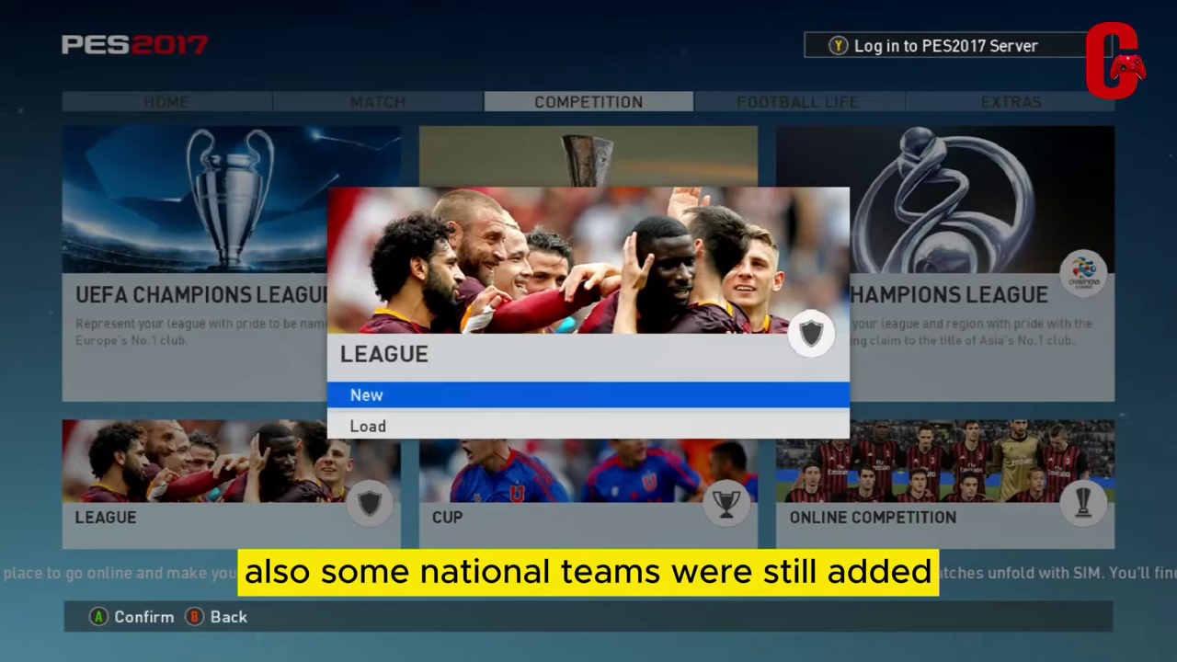
Dismiss the League New/Load choice and browse the menu sections over to Extras
key(Escape)
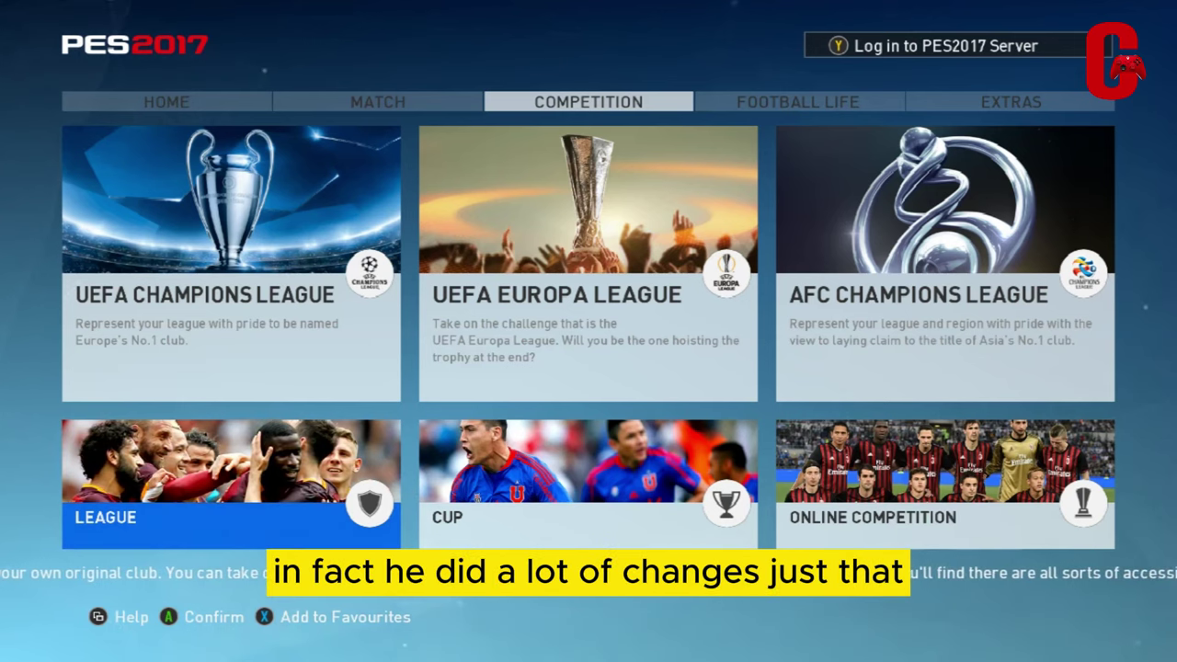
key(q)
key(q)
key(q)
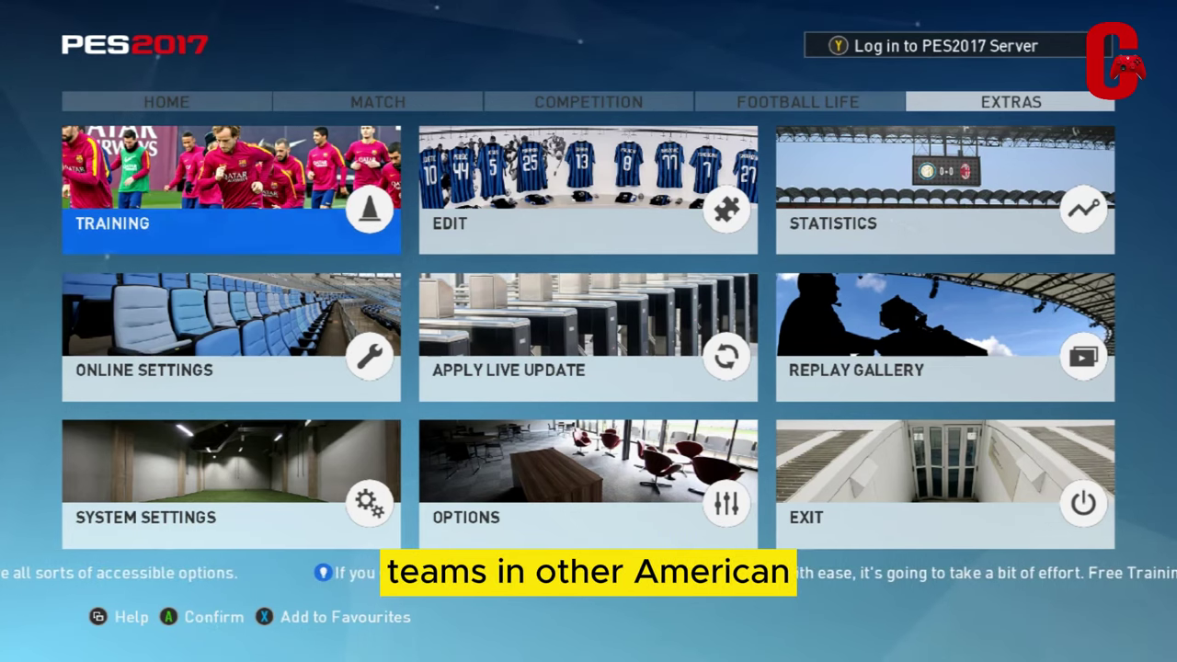
key(Right)
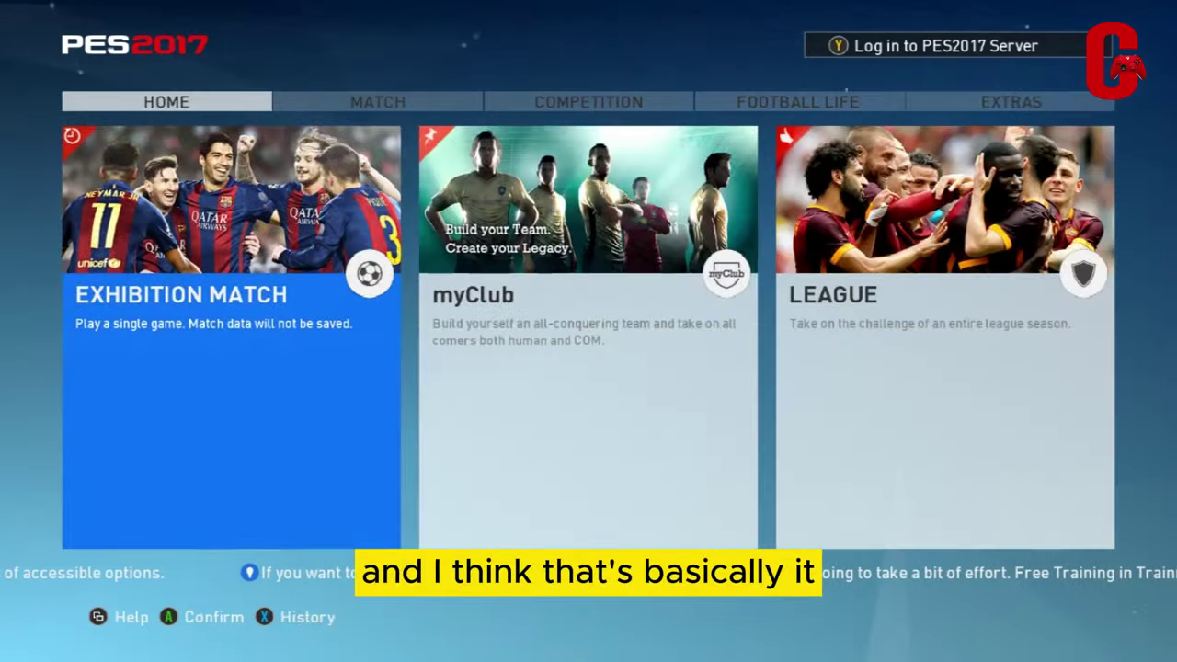
key(Right)
key(Right)
key(Right)
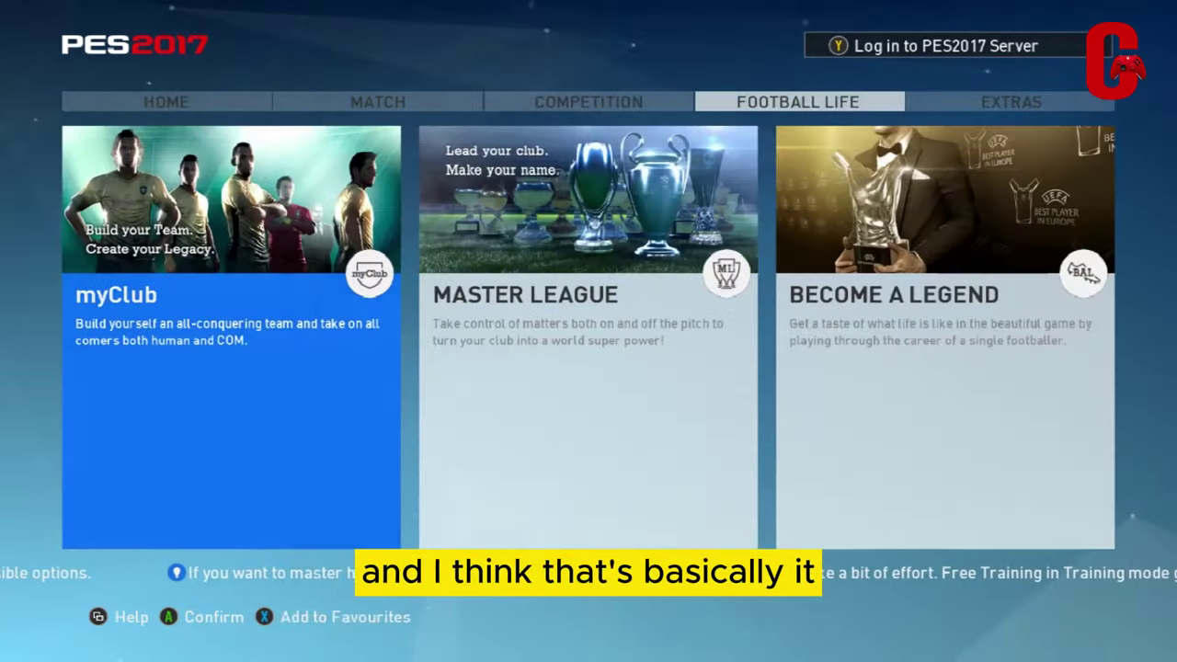
key(Right)
Select Exit in Extras, cancel the quit prompt, and go round to the Home section
key(Down)
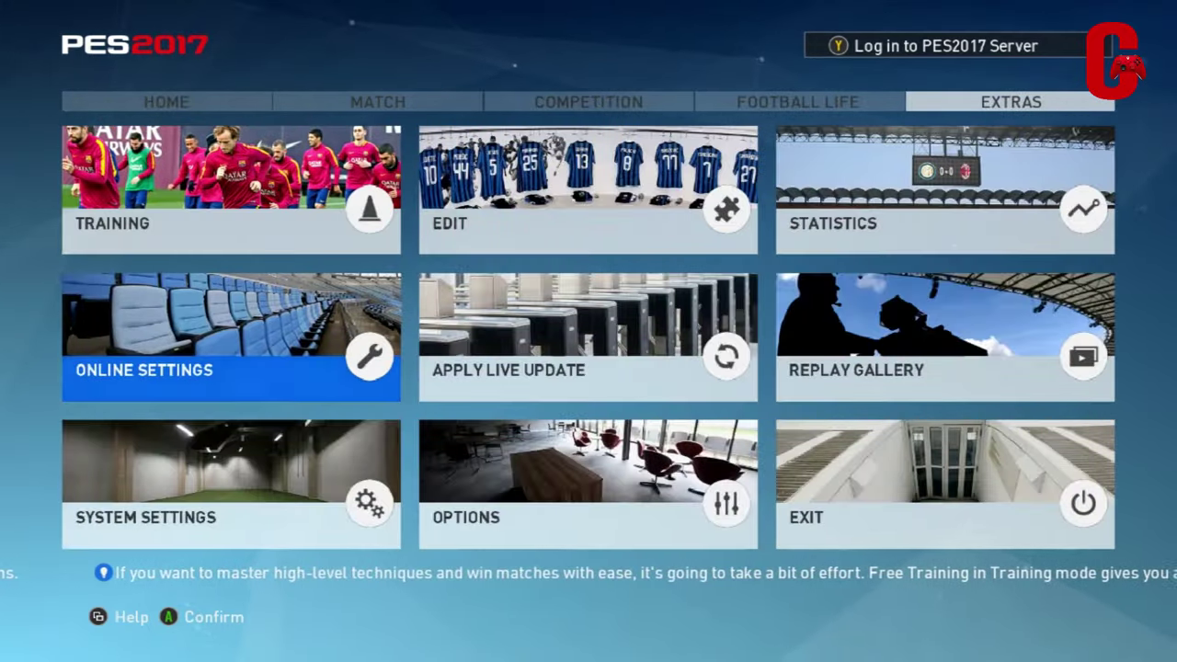
key(Right)
key(Right)
key(Down)
key(Left)
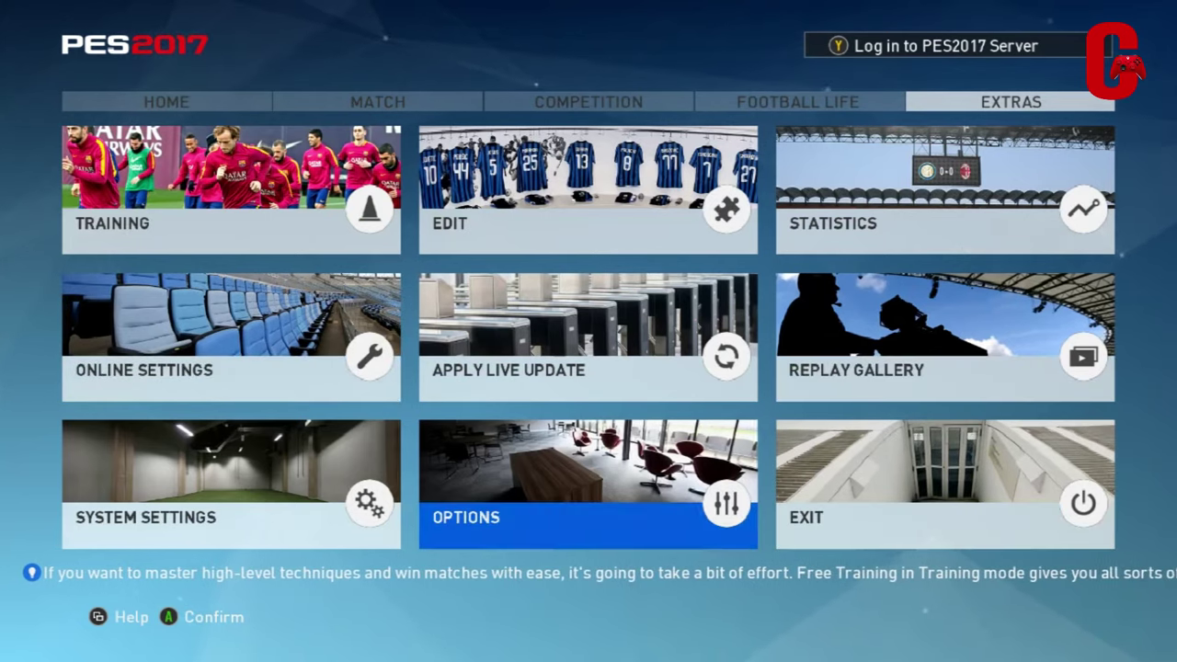
key(Right)
key(Return)
key(Escape)
key(Right)
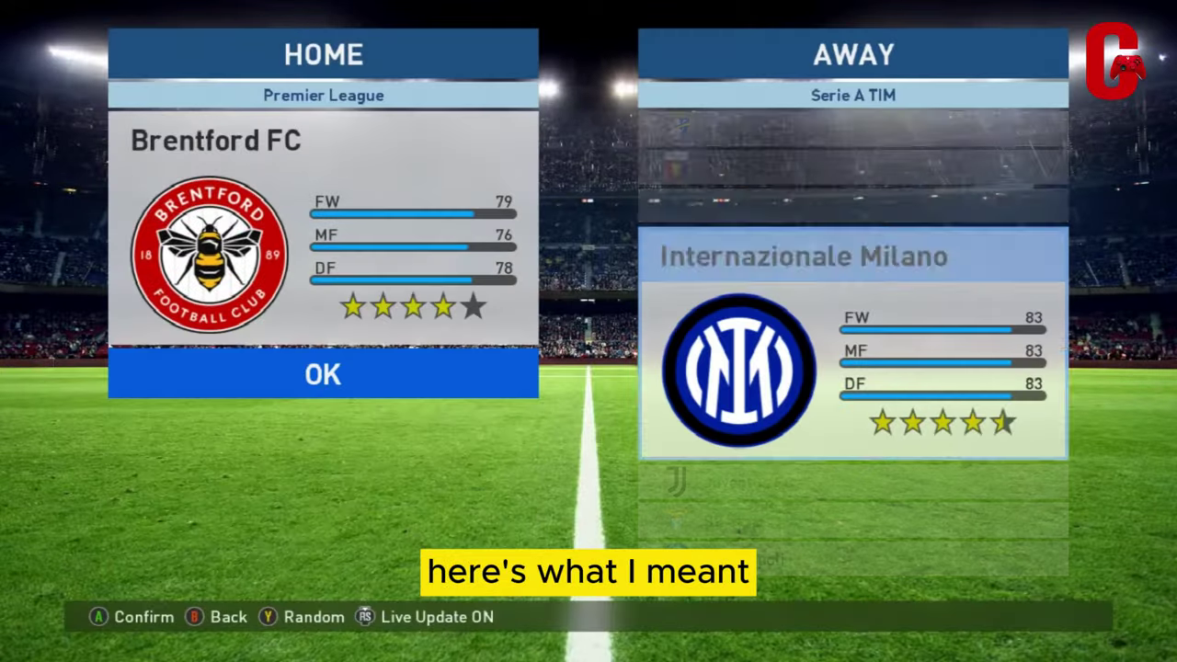
Confirm Inter as away team, set No. of Substitutions to 0, and back out to the league list
key(Return)
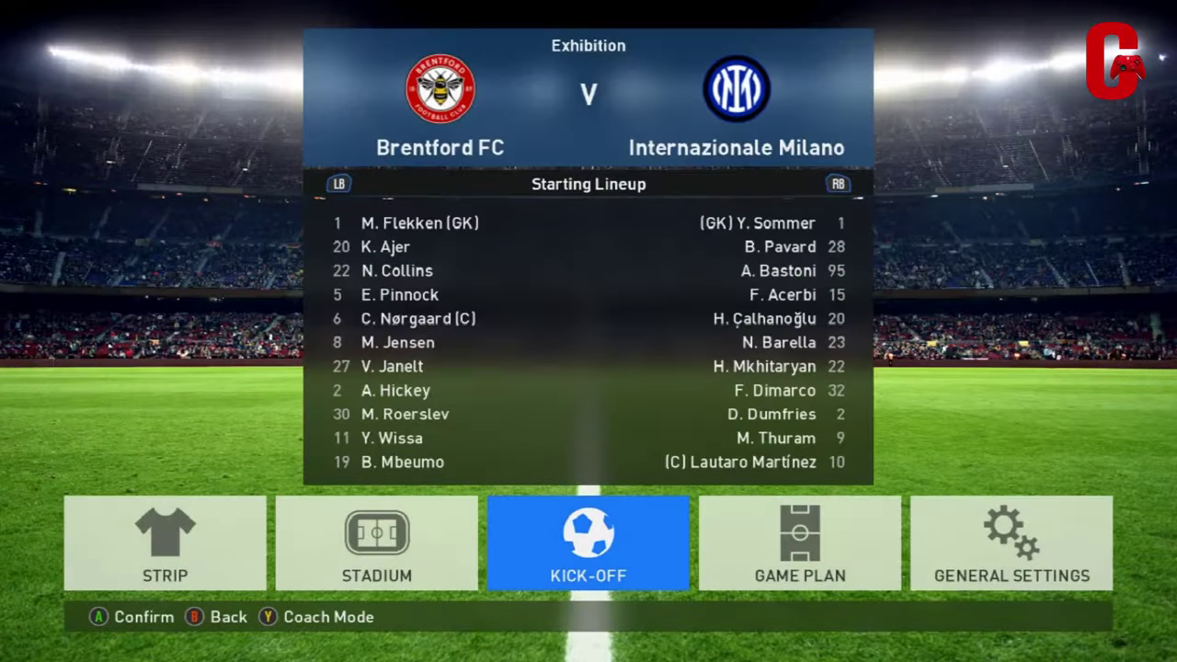
key(Right)
key(Right)
key(Return)
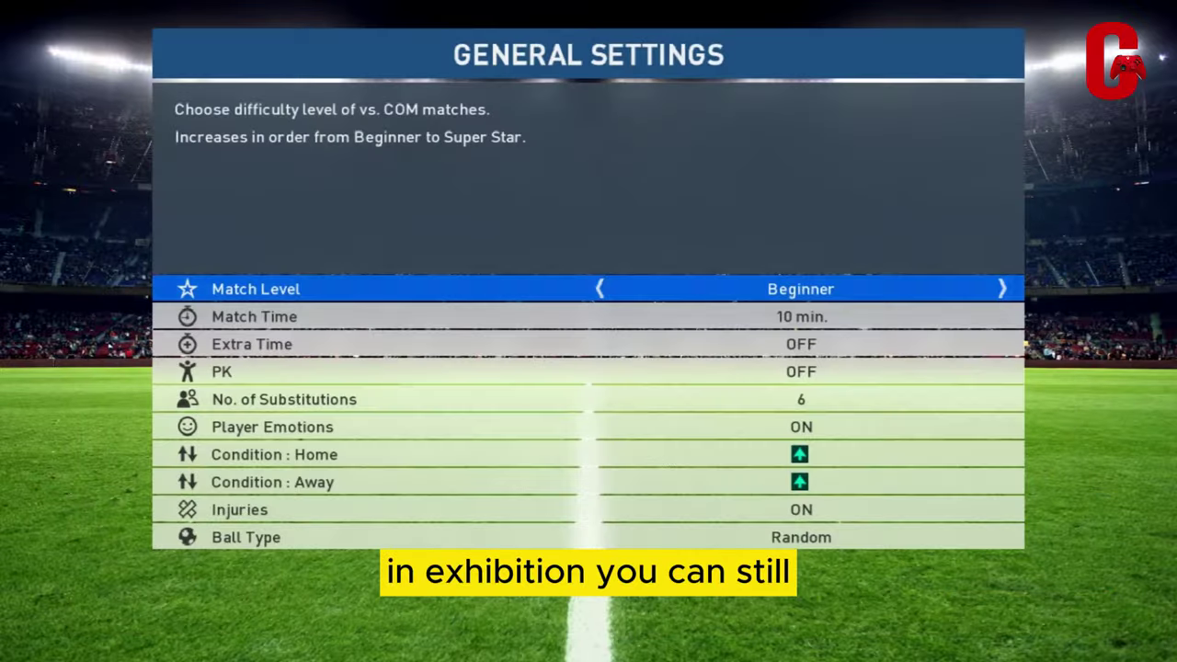
key(Down)
key(Down)
key(Down)
key(Down)
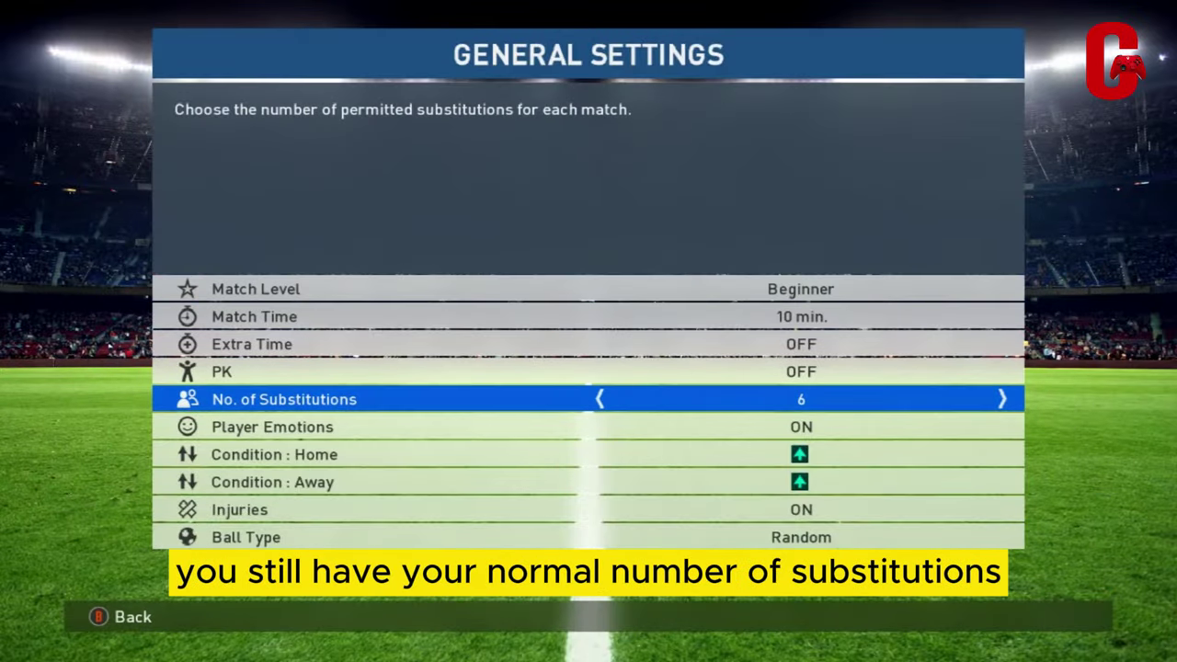
key(Left)
key(Left)
key(Left)
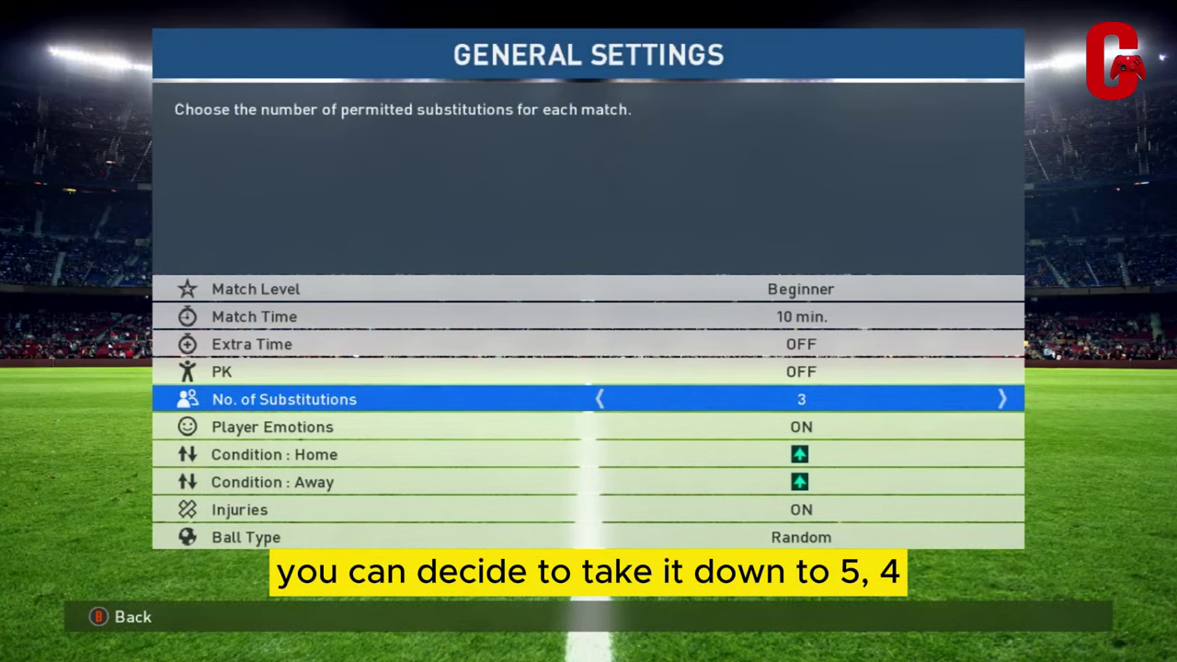
key(Right)
key(Right)
key(Left)
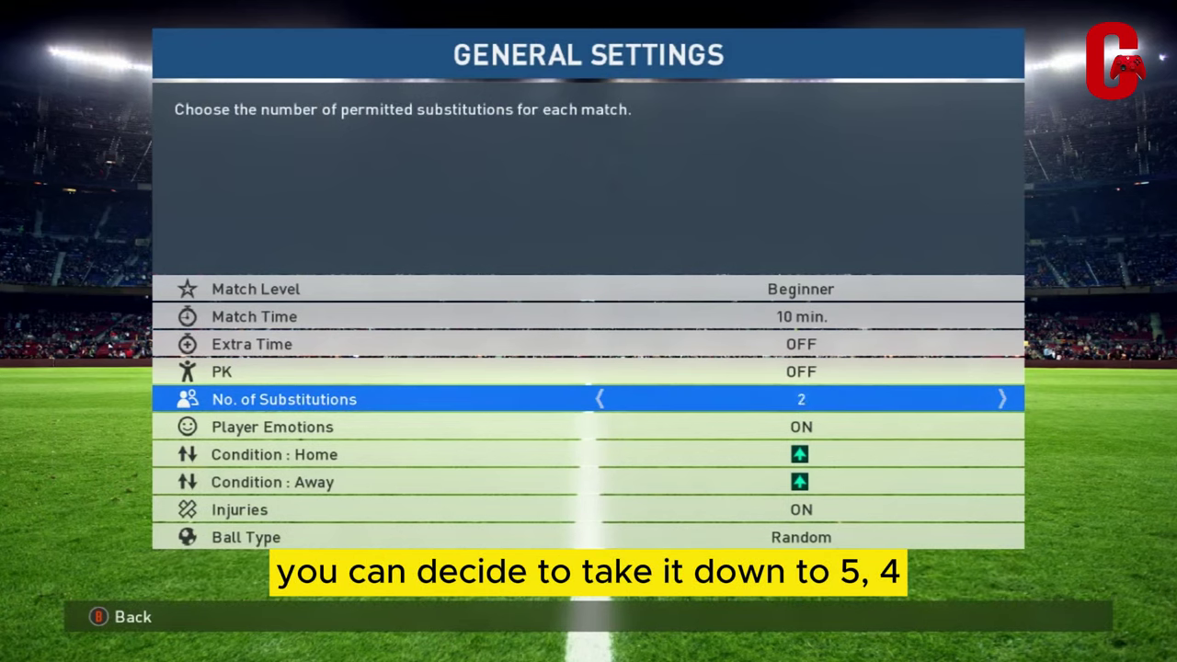
key(Left)
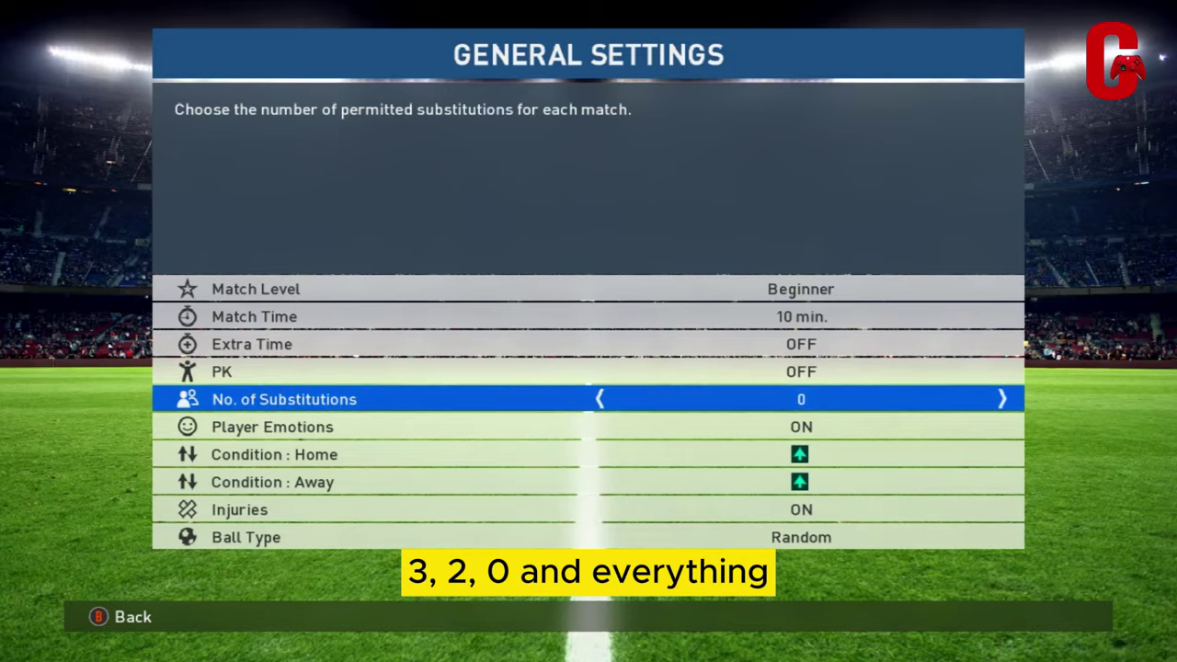
key(Escape)
key(Escape)
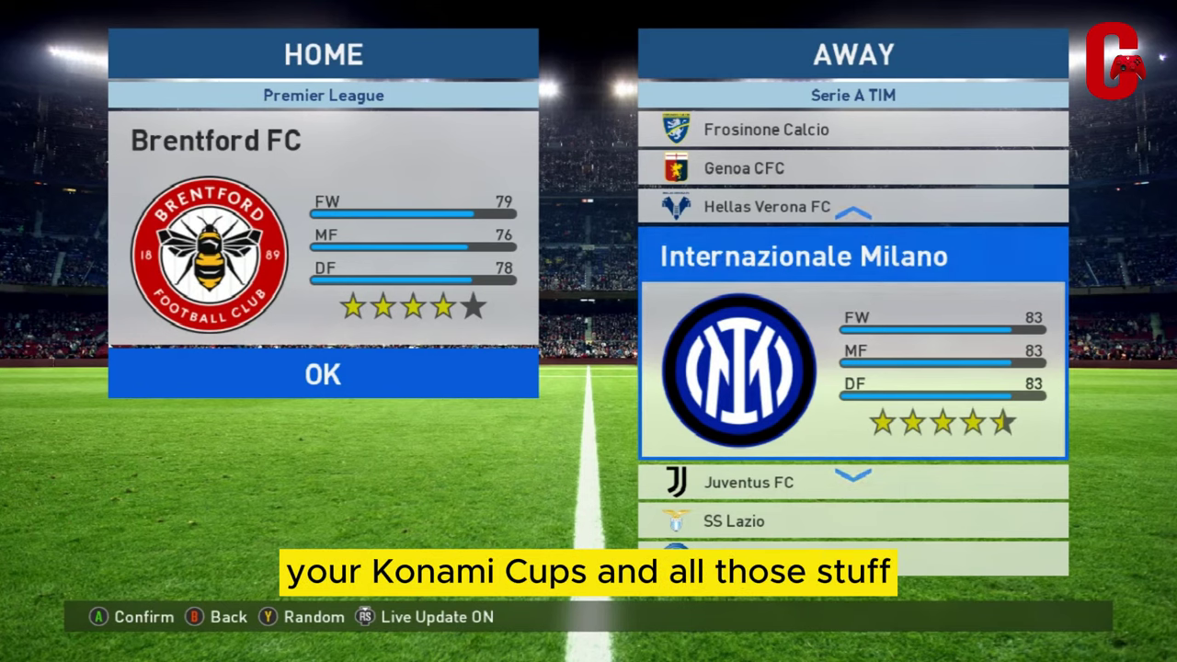
key(Escape)
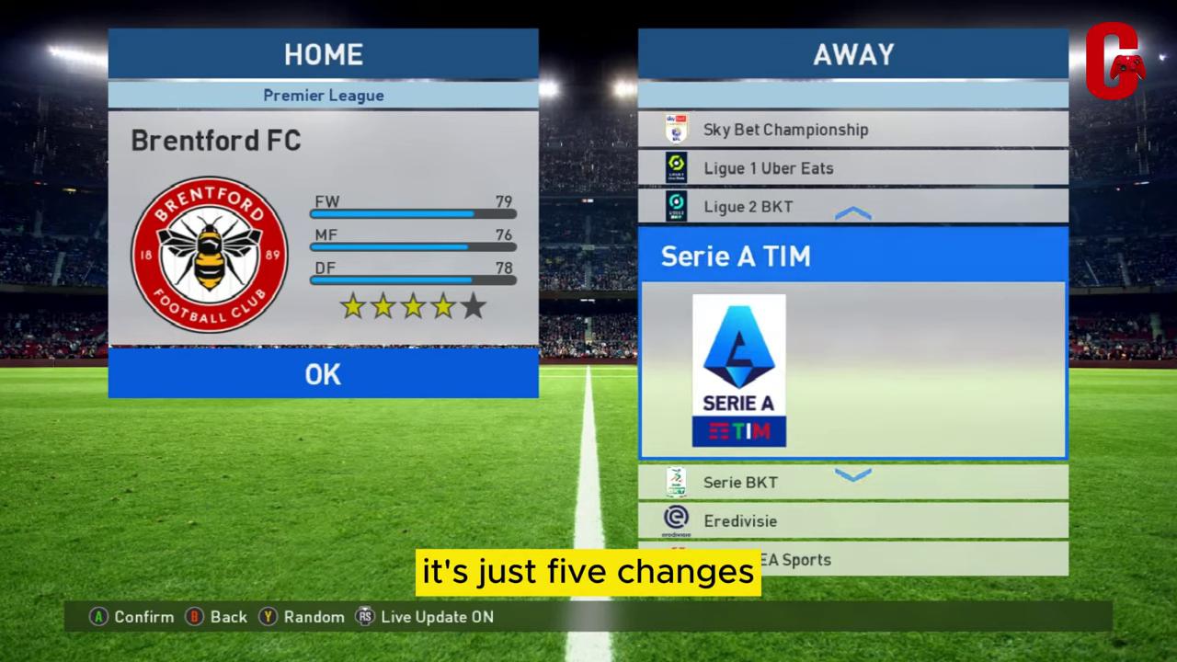
key(Escape)
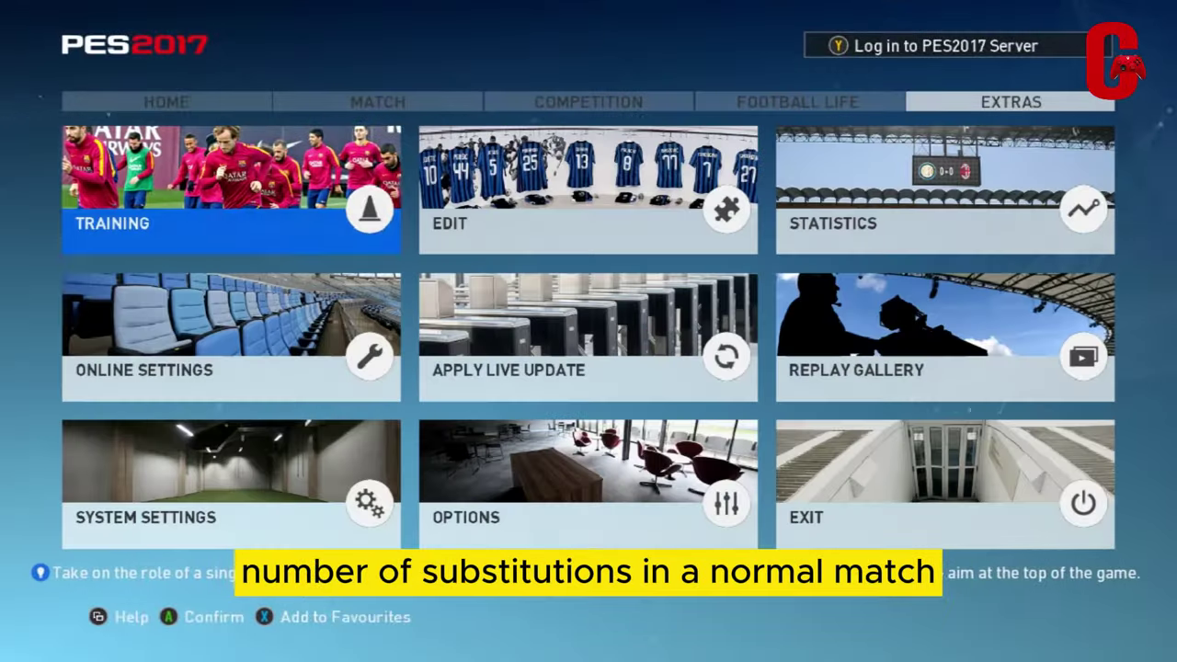
Select Exit on the Extras tab and confirm Yes to quit Pro Evolution Soccer 2017
key(Right)
key(Down)
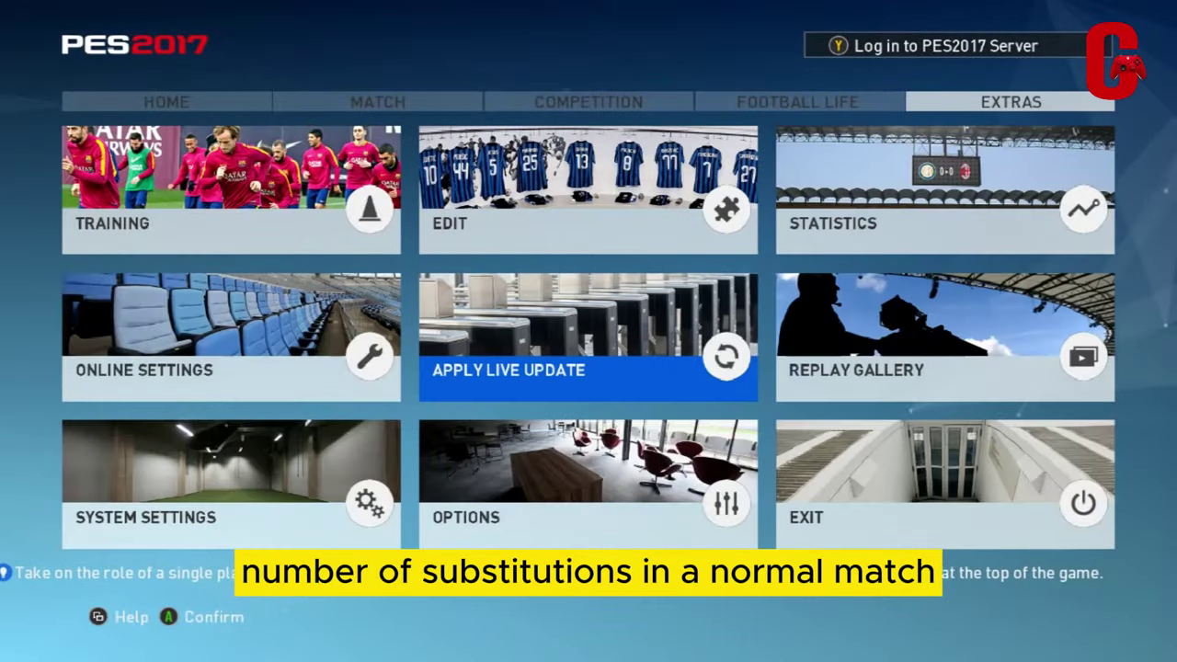
key(Right)
key(Down)
key(Return)
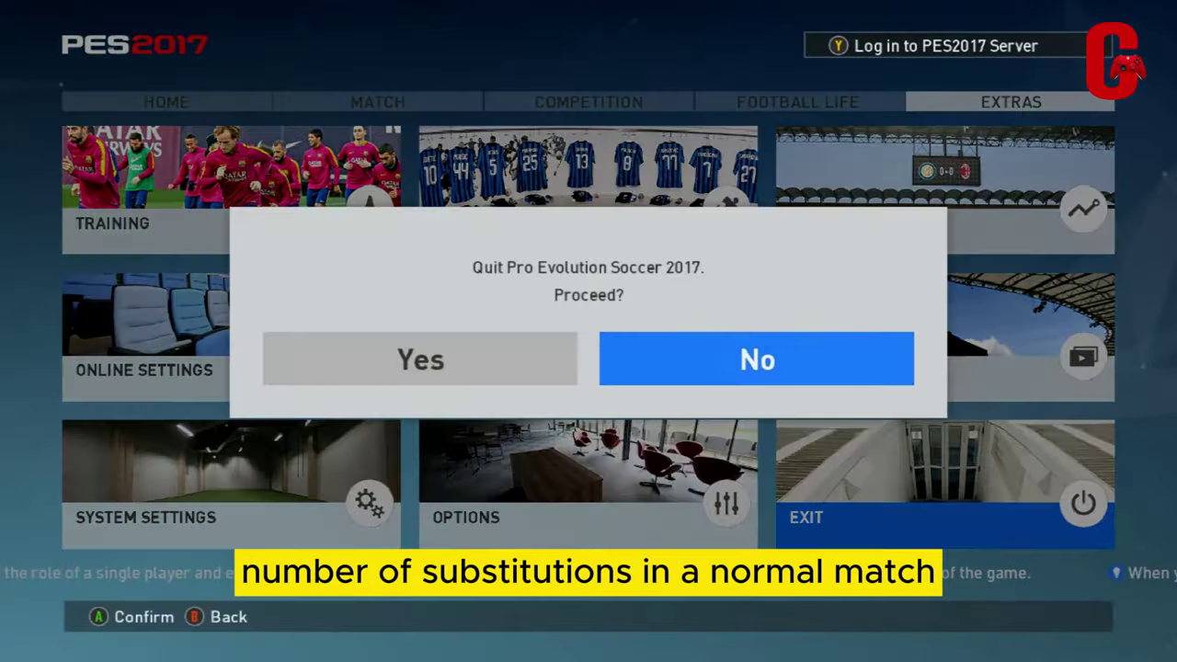
key(Left)
key(Return)
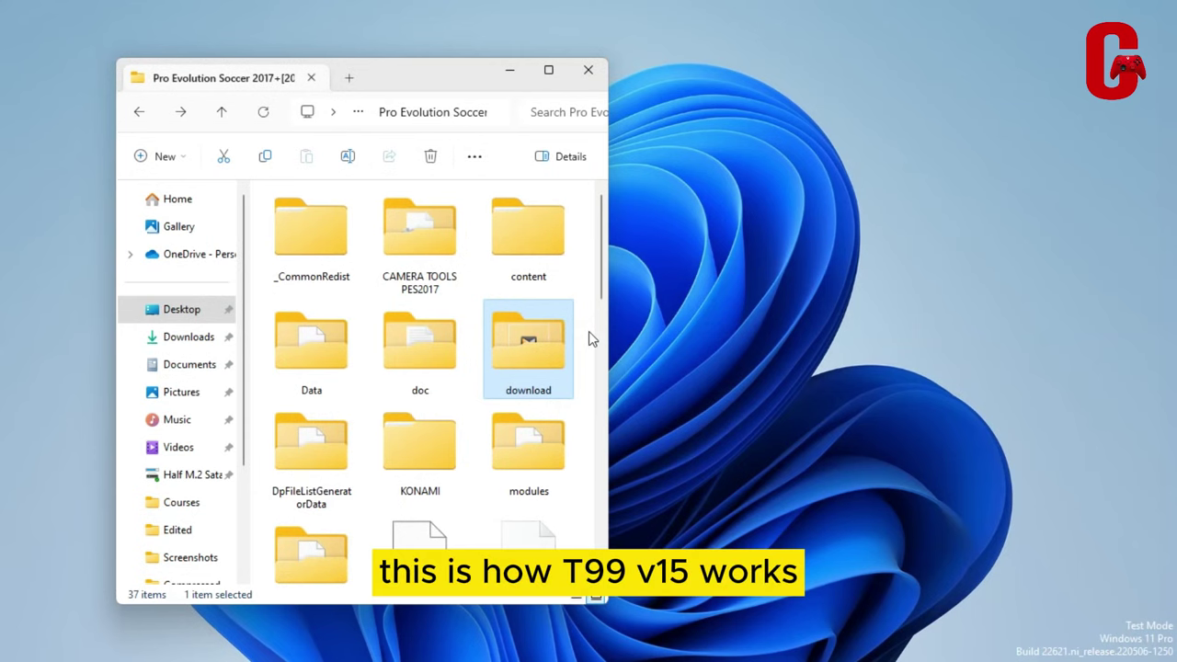
Close the PES 2017 folder window and launch Google Chrome from the taskbar
click(587, 72)
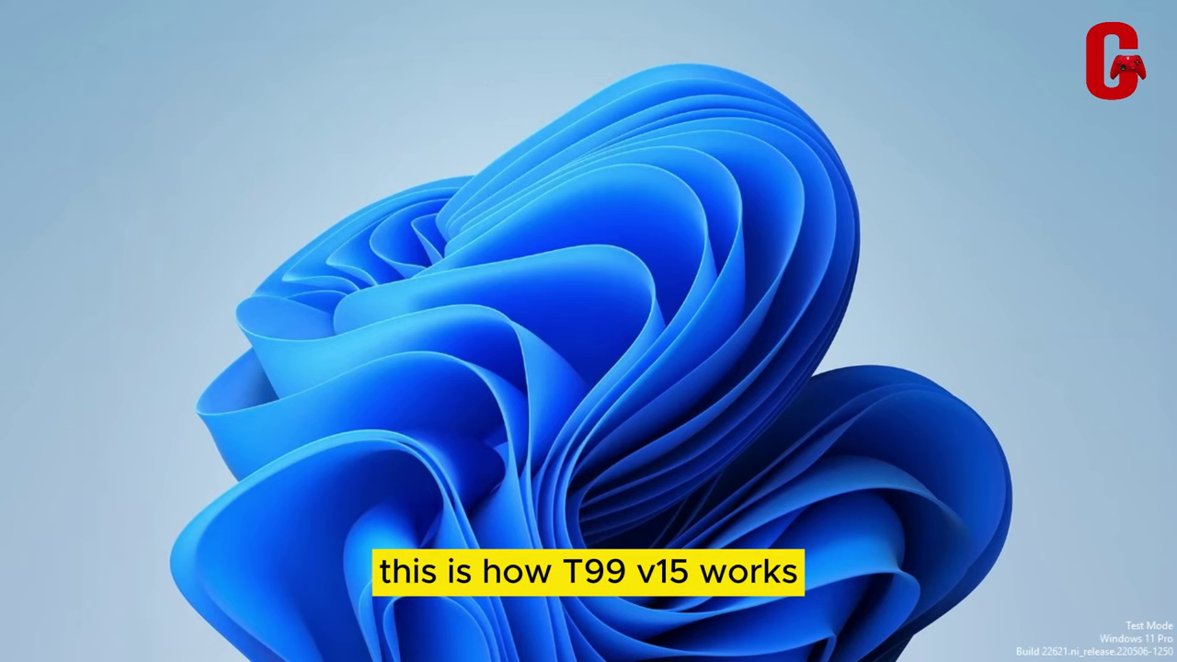
mouse_move(671, 656)
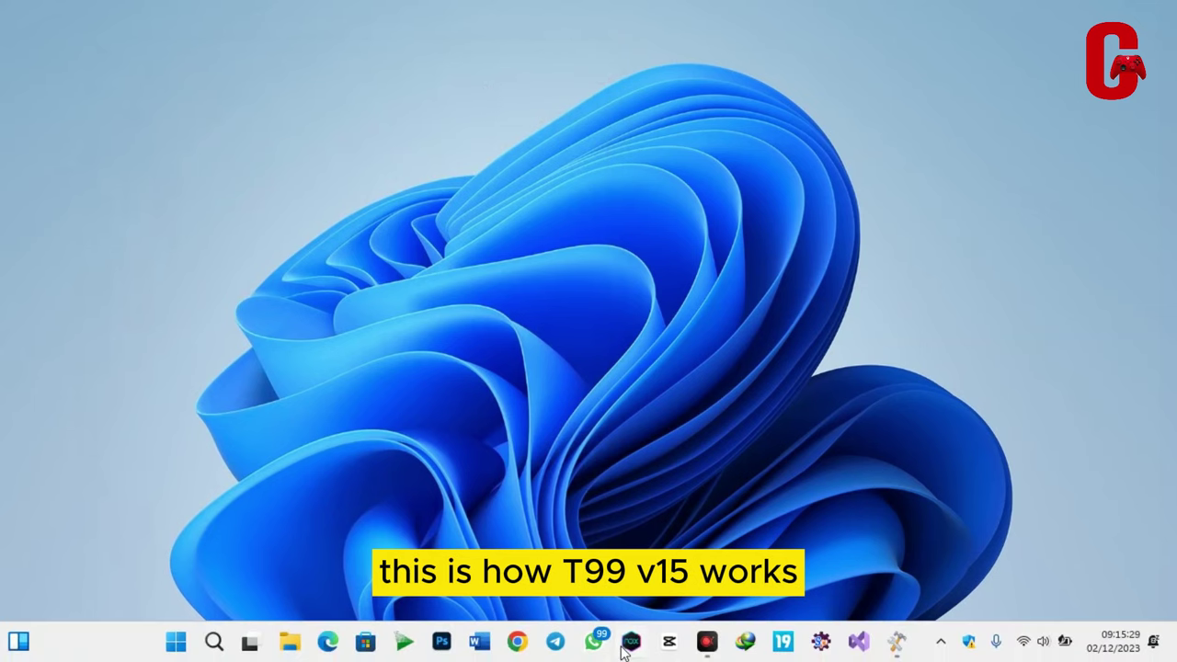
click(517, 642)
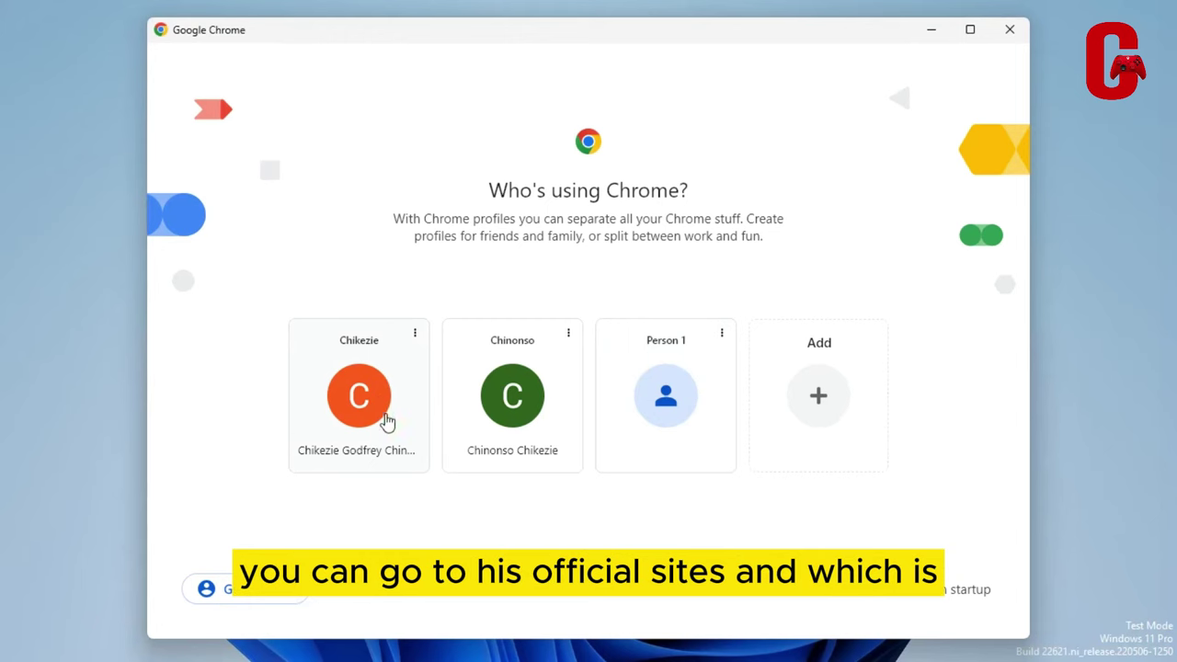
Open Chrome under a user profile, type 'www', then move over to Microsoft Edge
click(398, 332)
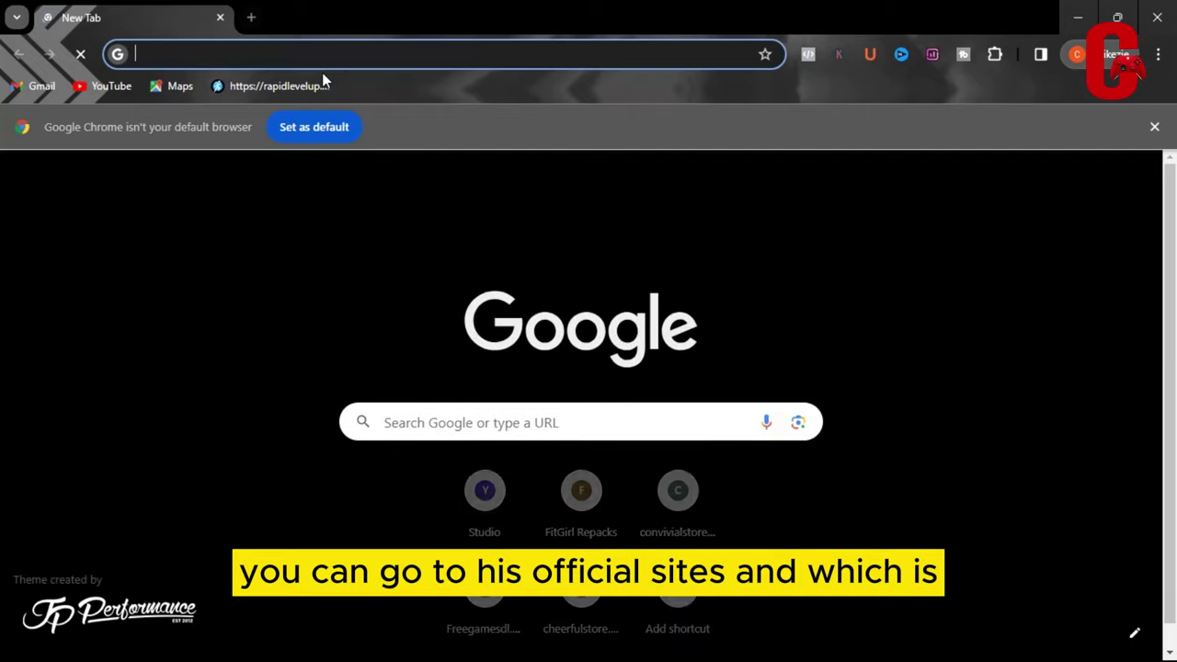
text(www)
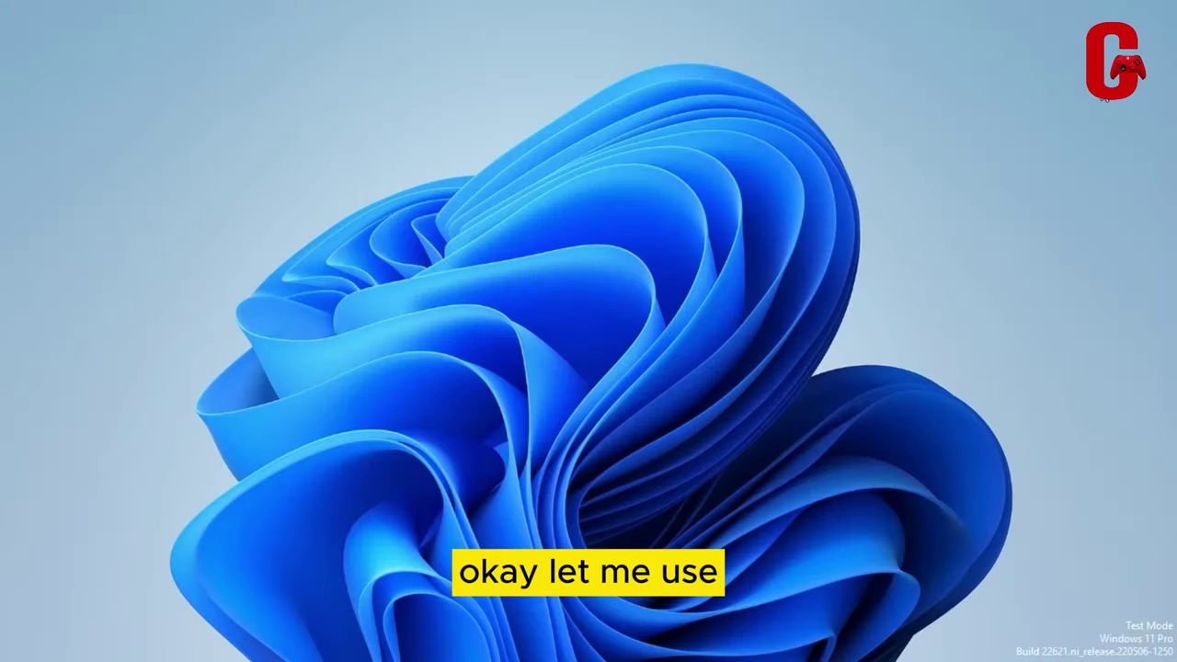
mouse_move(387, 655)
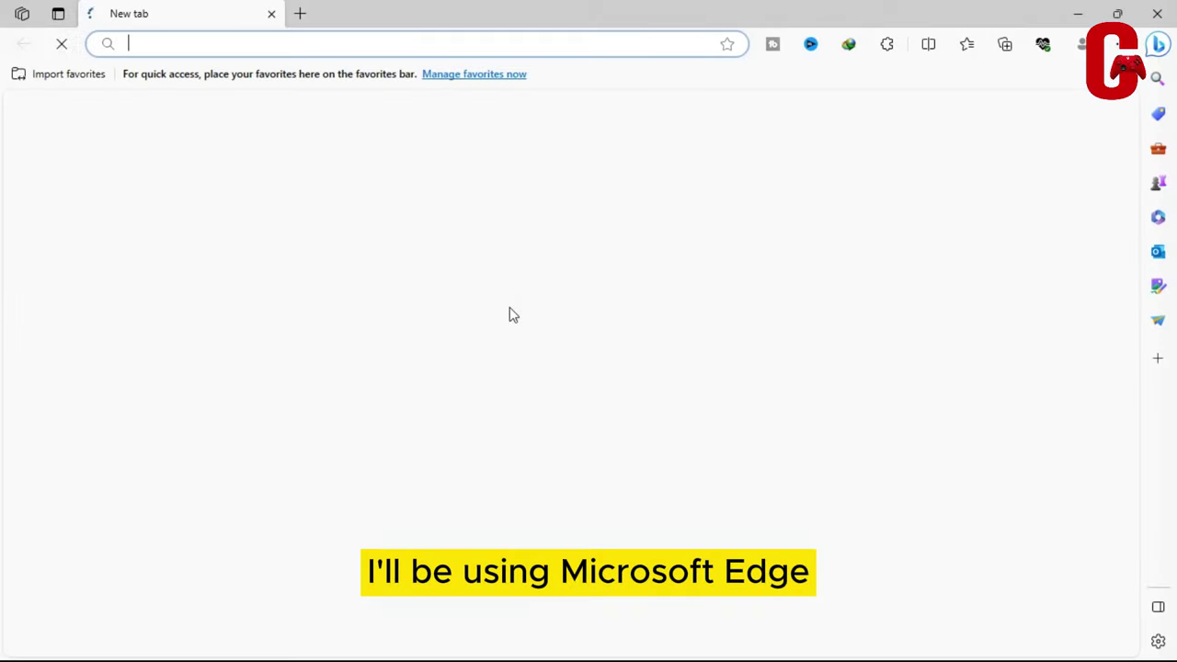
Load tauvic99.com, scroll to the patch's Download section, and follow Link 1 to ouo.io
text(tau)
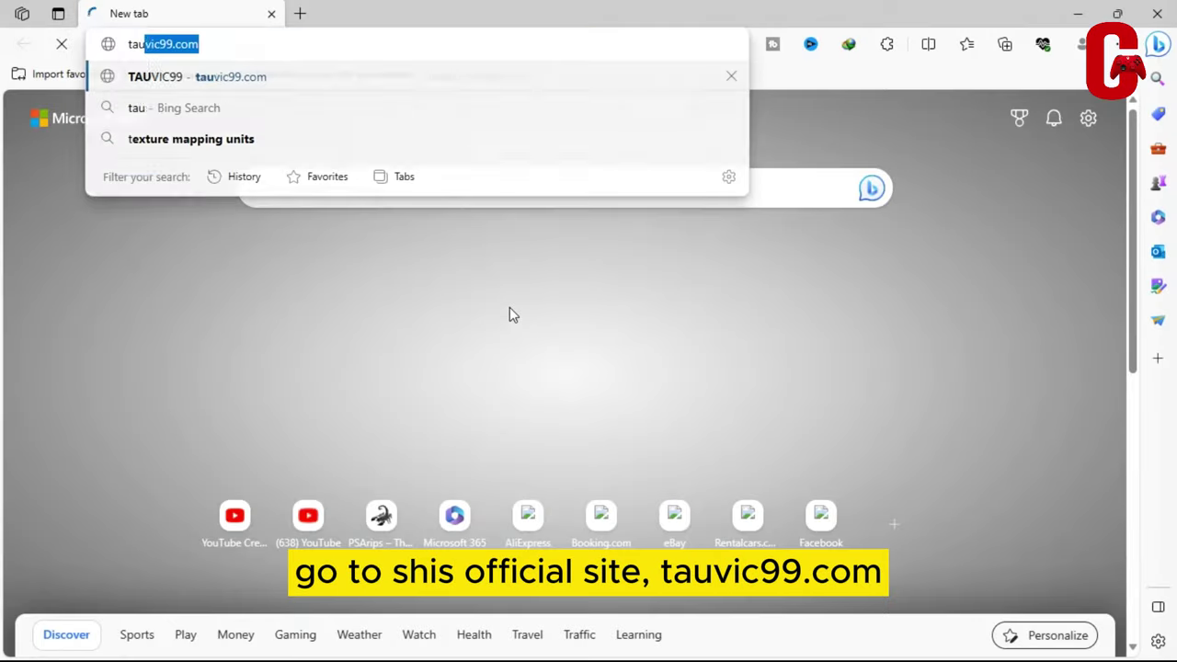
text(vic99)
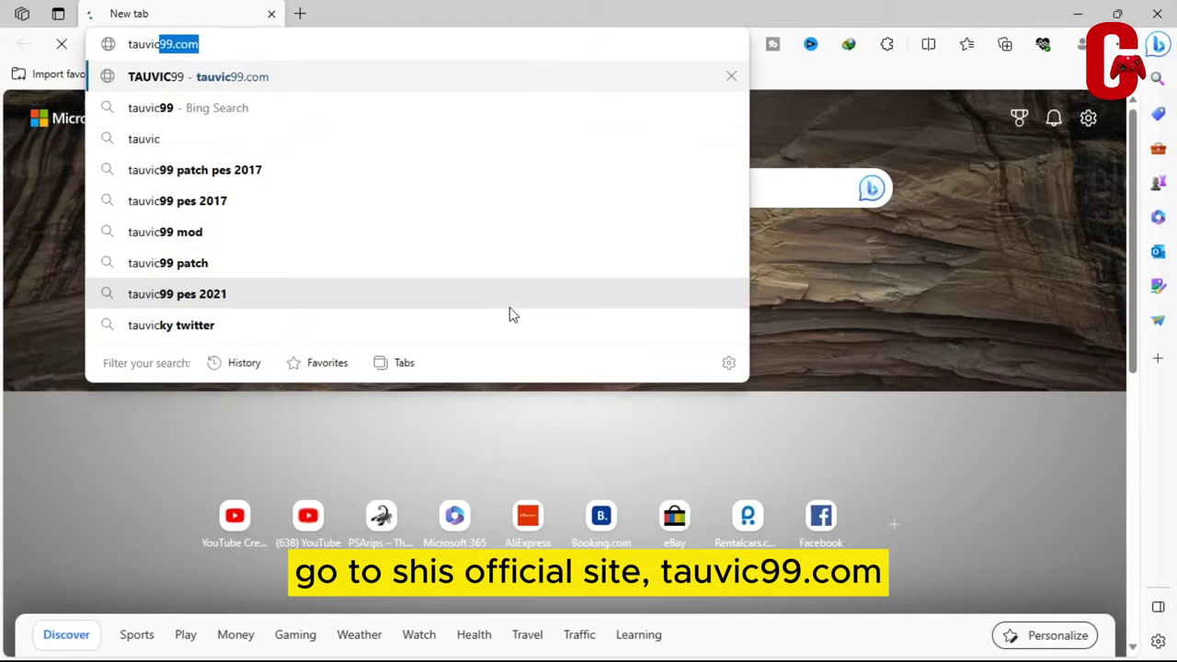
key(Return)
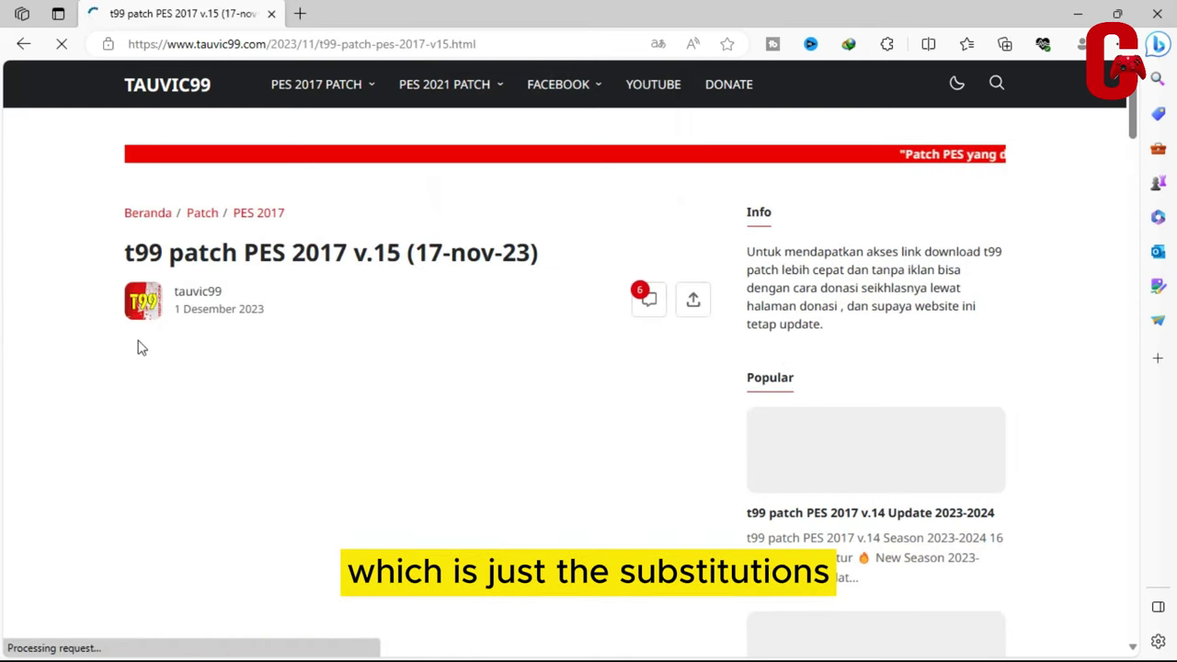
scroll(373, 414, down, 2)
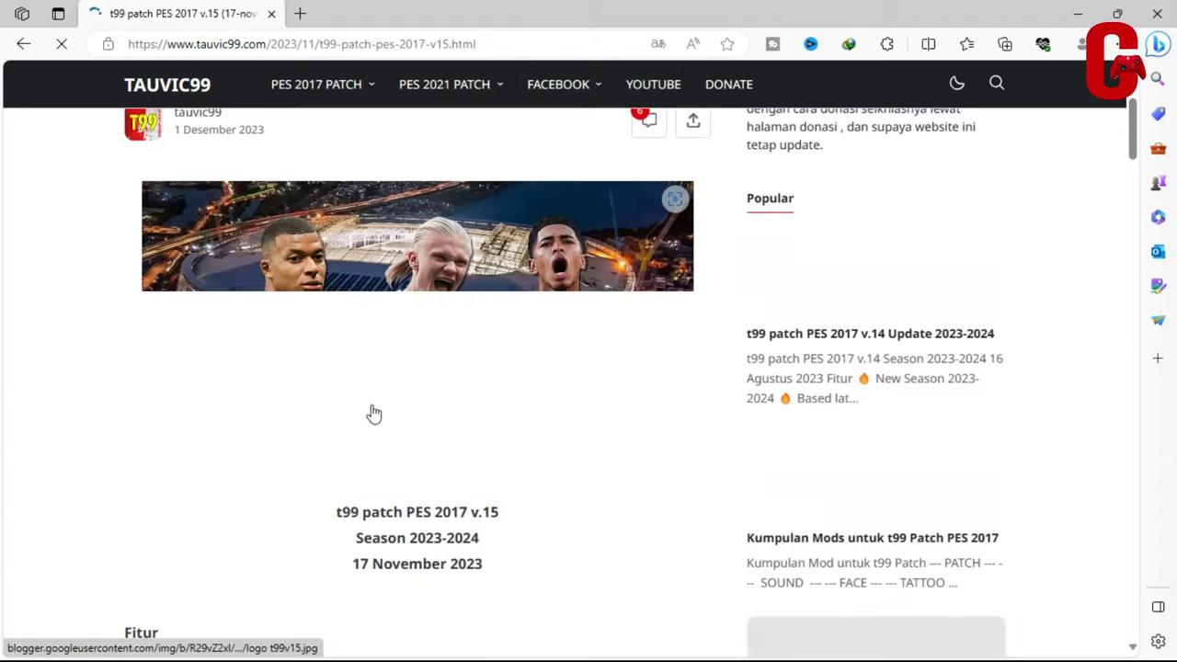
scroll(374, 414, down, 4)
scroll(292, 360, down, 5)
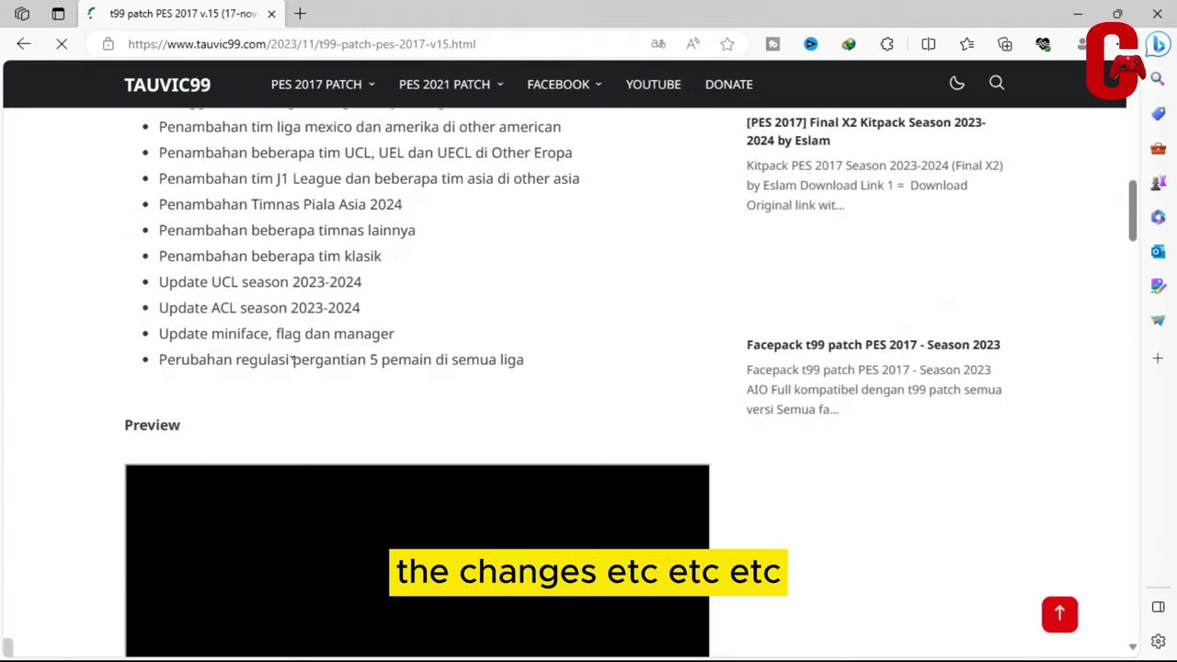
scroll(293, 360, down, 8)
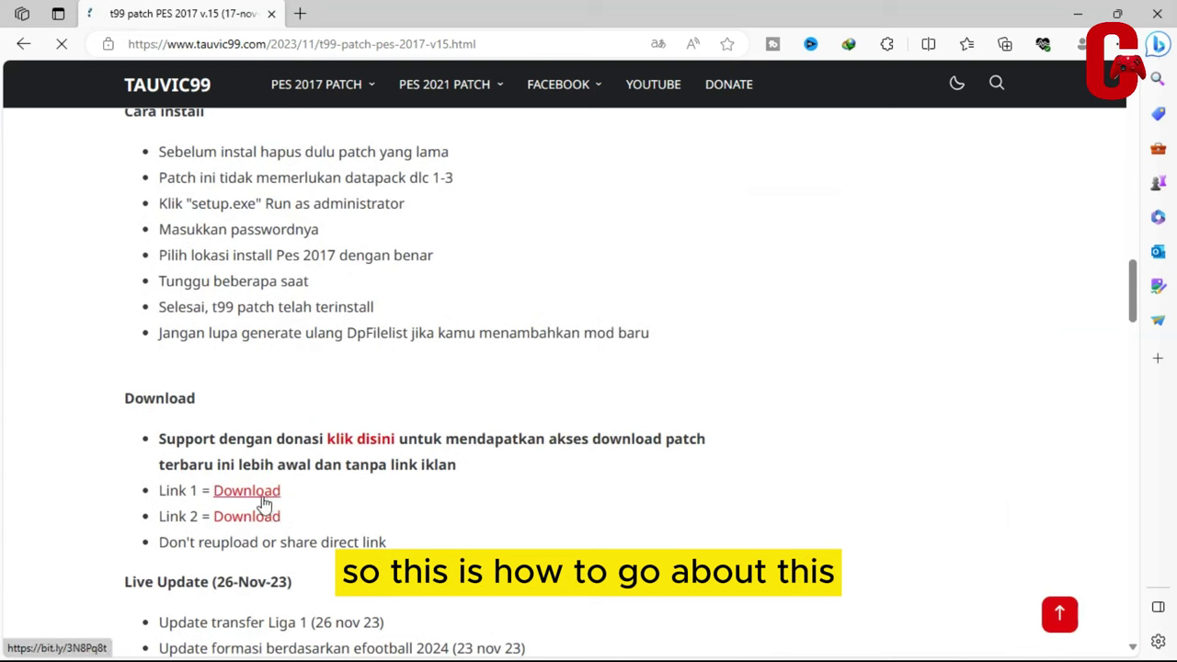
click(259, 496)
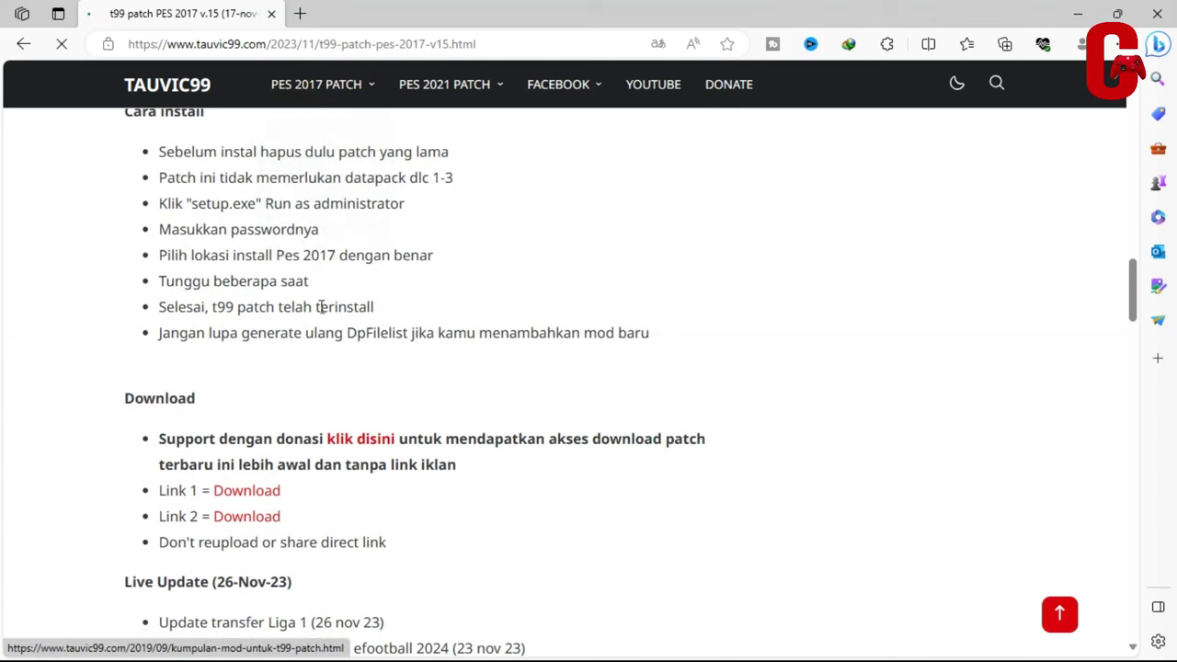
scroll(321, 306, down, 3)
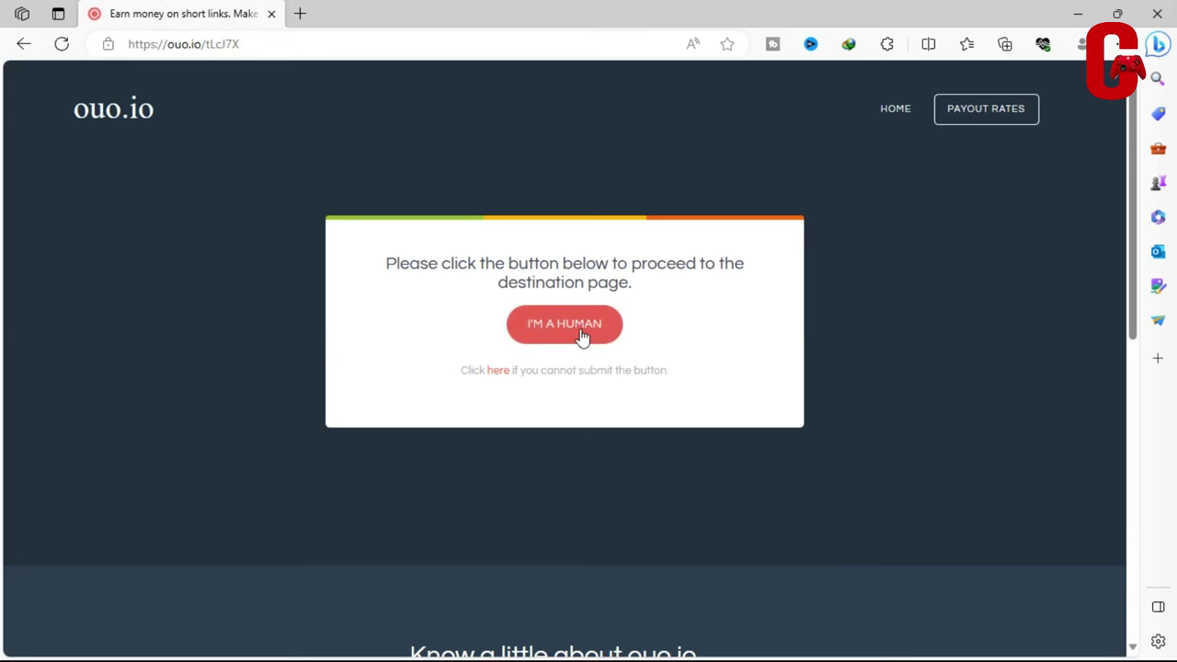
Pass ouo.io's human check and countdown via GET LINK, closing the blank popup
click(549, 348)
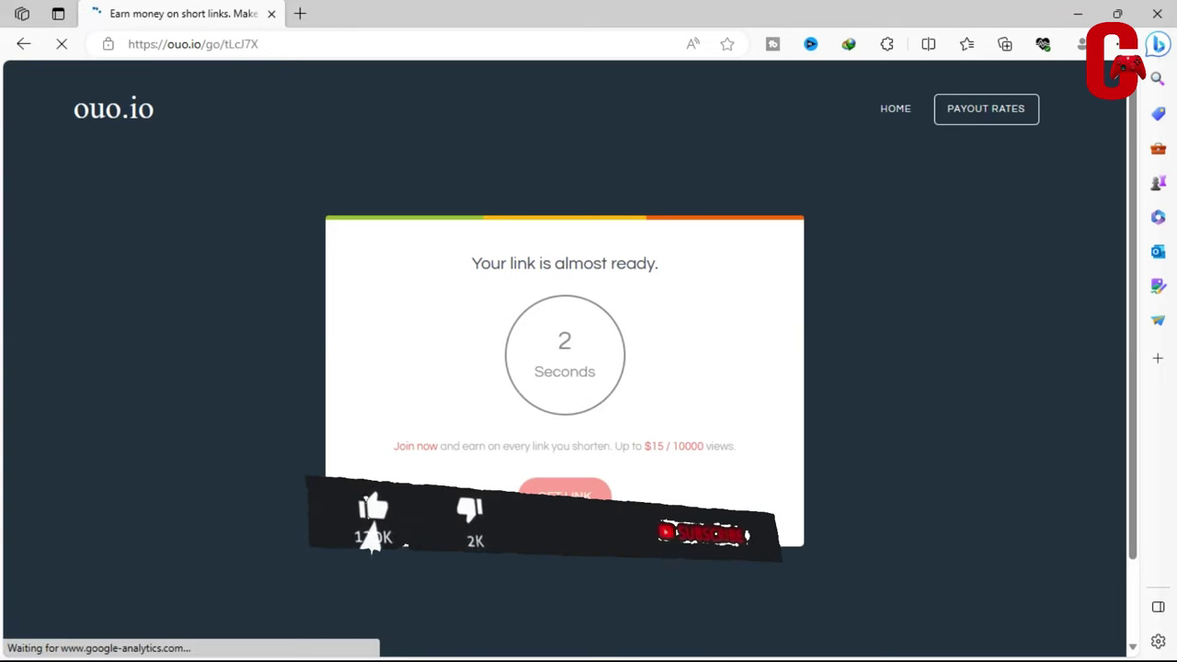
click(587, 492)
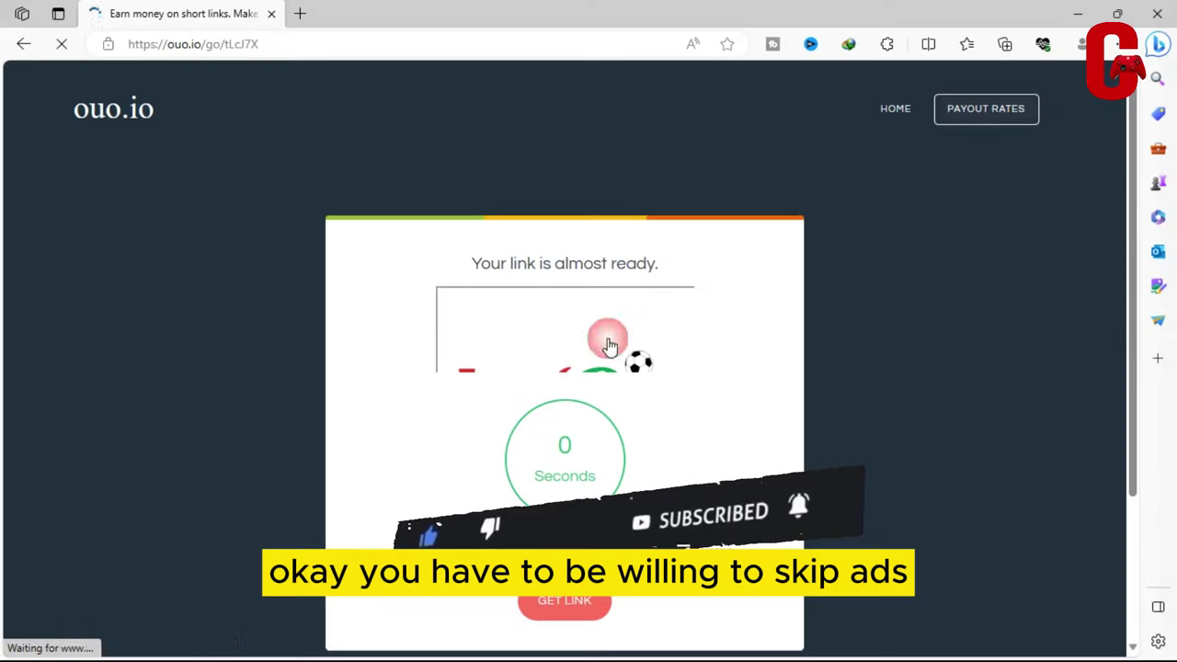
click(572, 604)
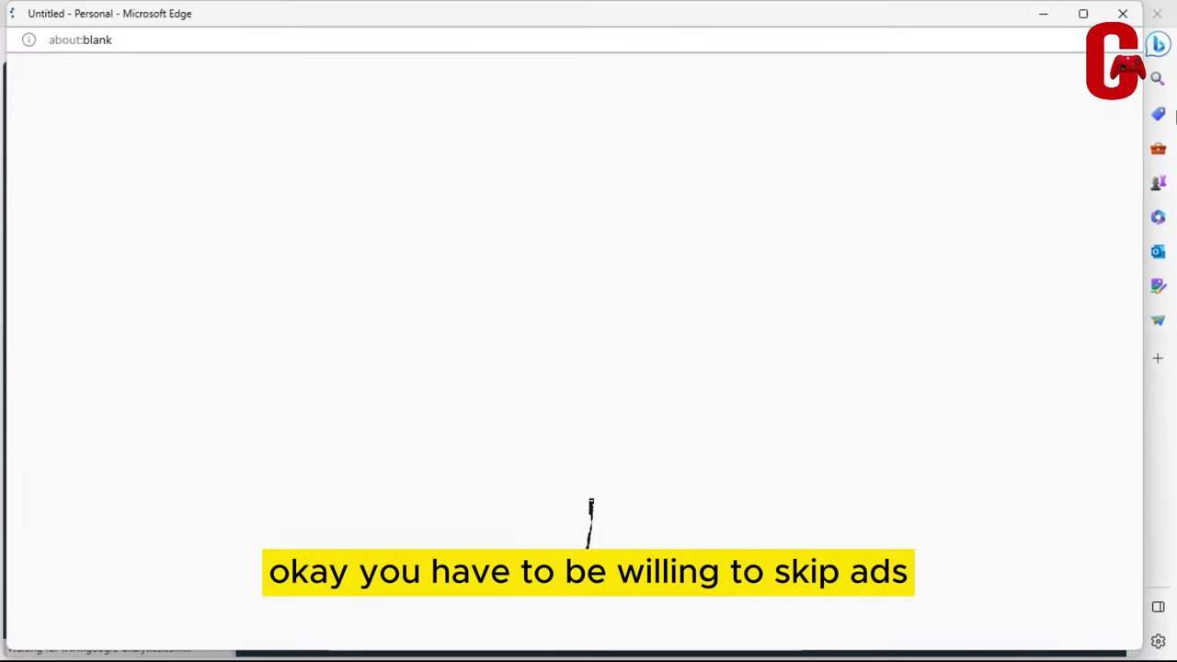
click(1124, 15)
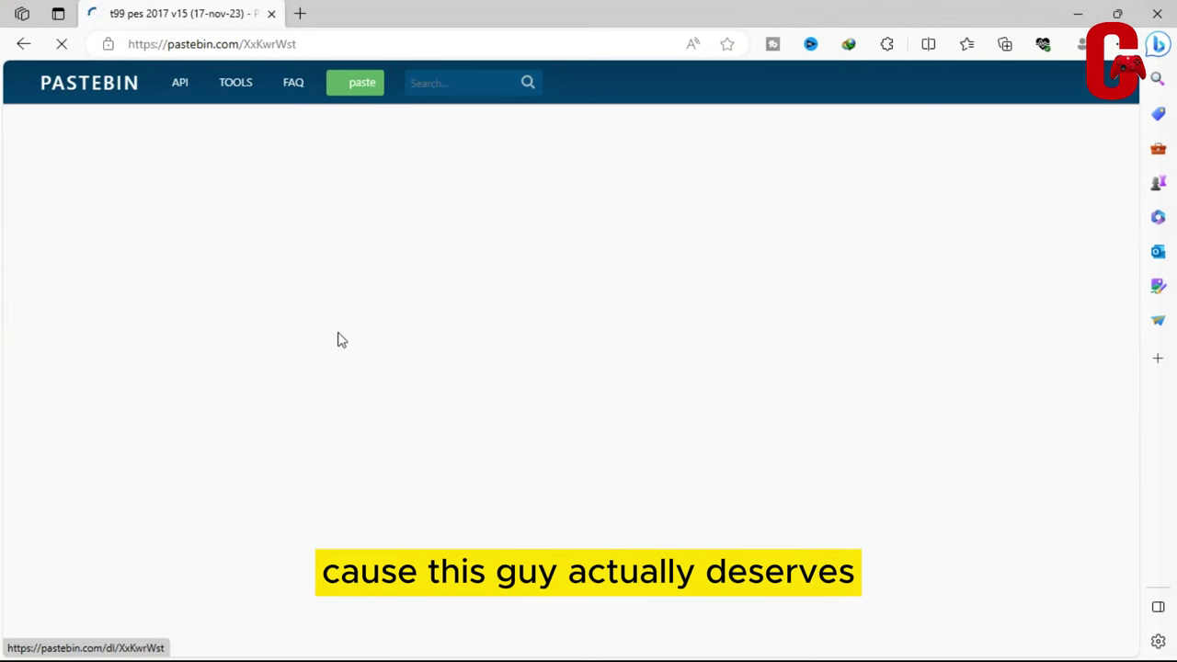
scroll(243, 496, down, 1)
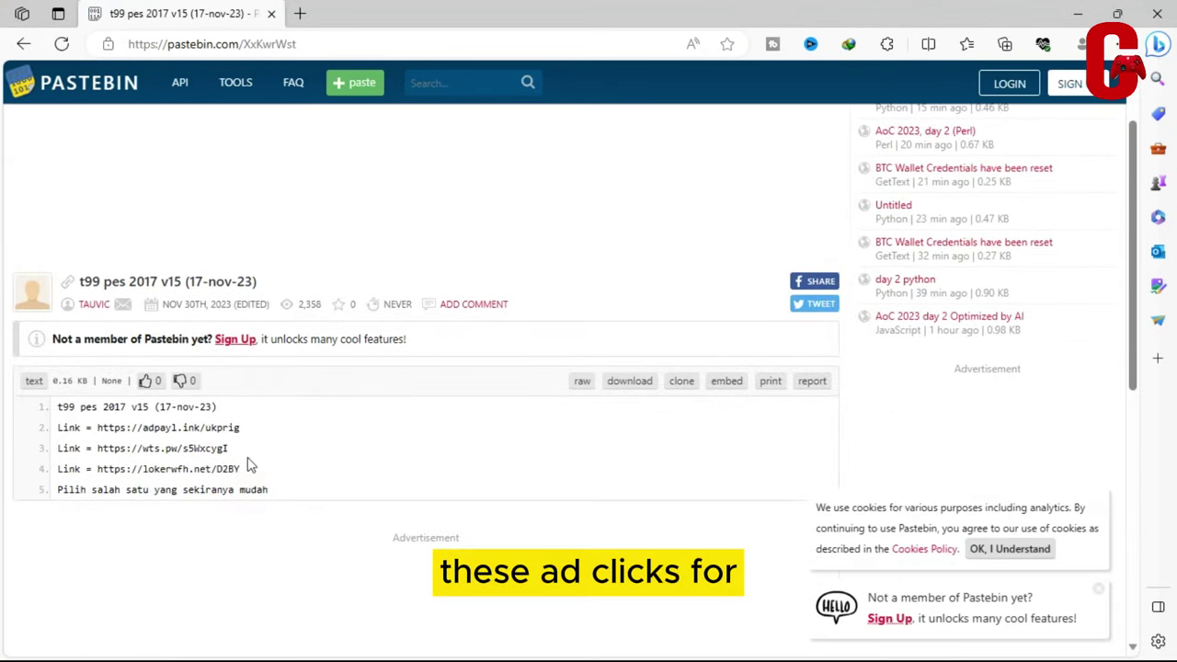
drag(243, 432, 98, 426)
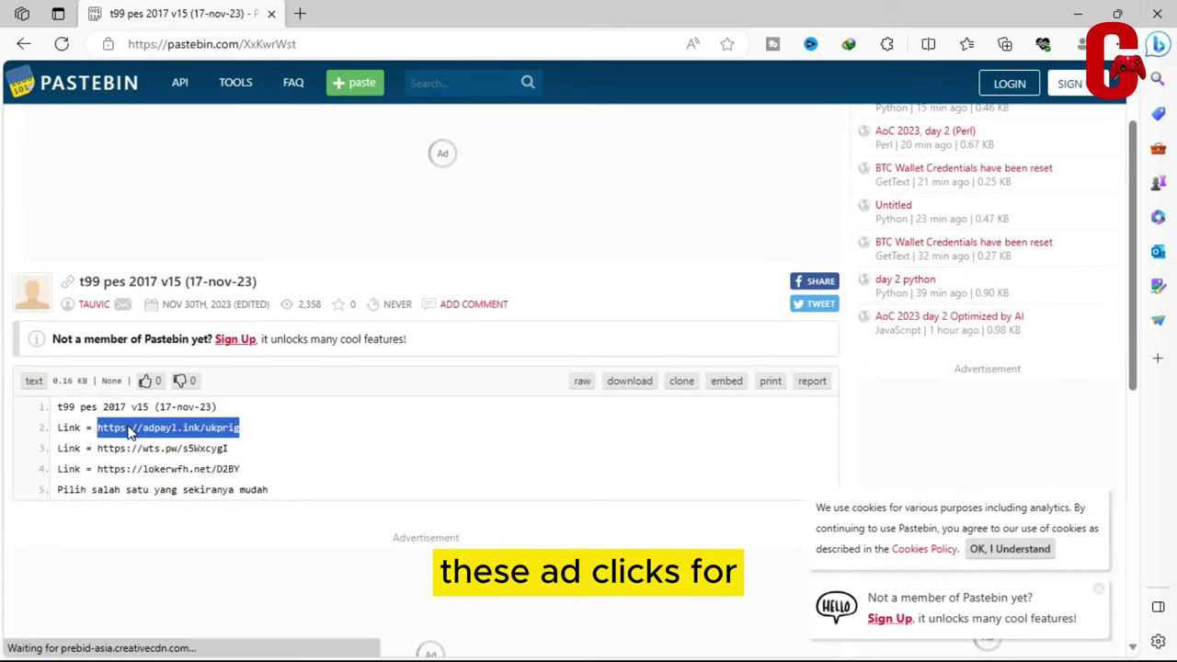
right_click(128, 432)
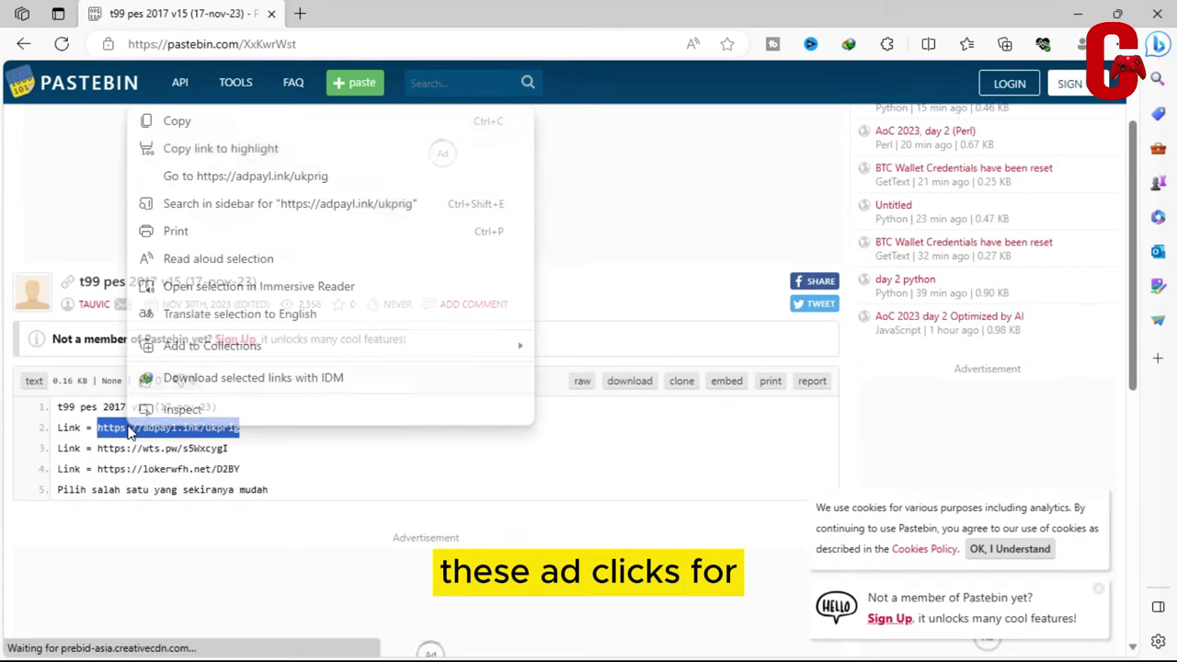
click(245, 176)
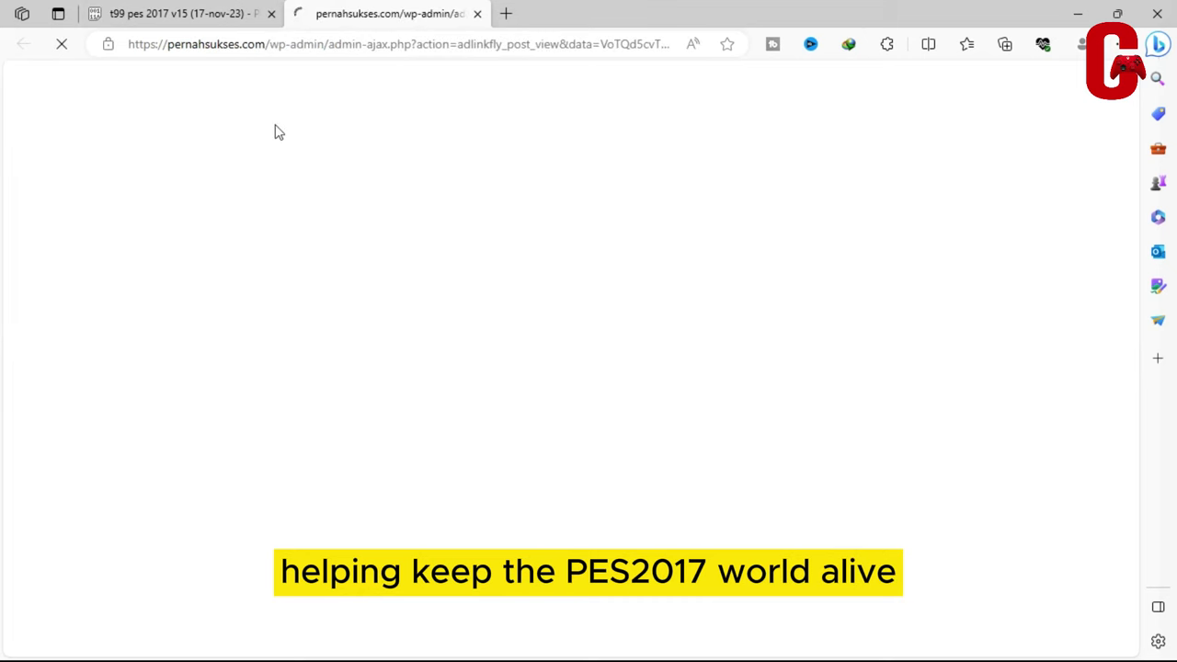
Return to the PernahSukses link tab and close its ad popup
click(209, 11)
click(353, 13)
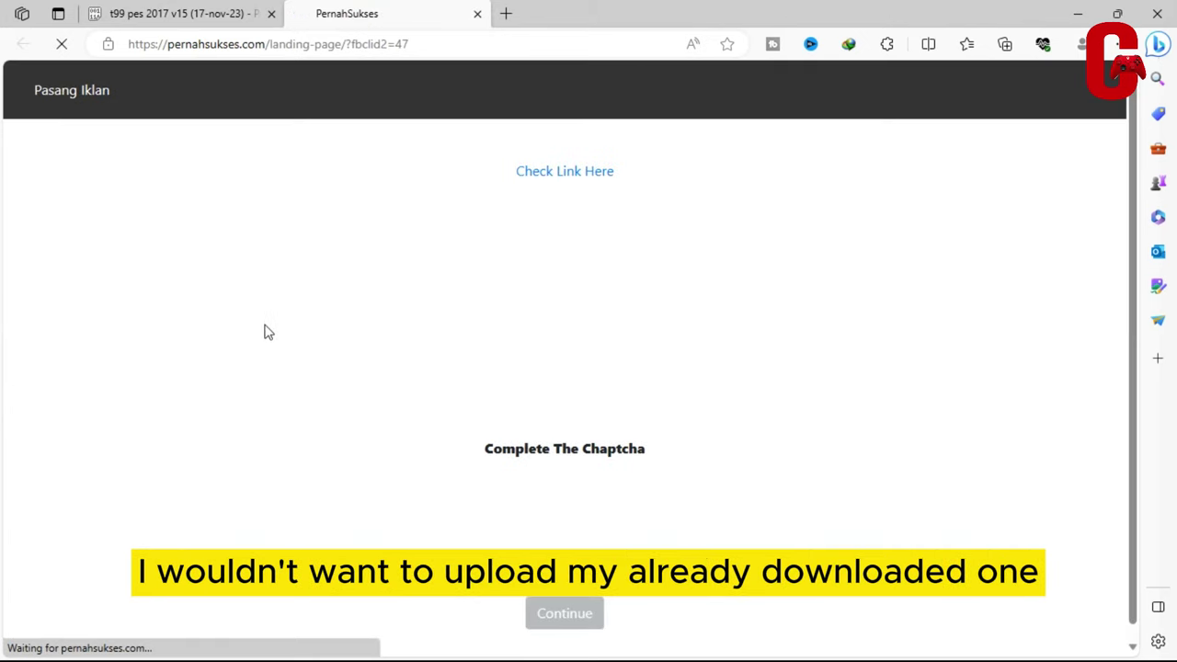
scroll(552, 359, down, 2)
scroll(318, 305, up, 2)
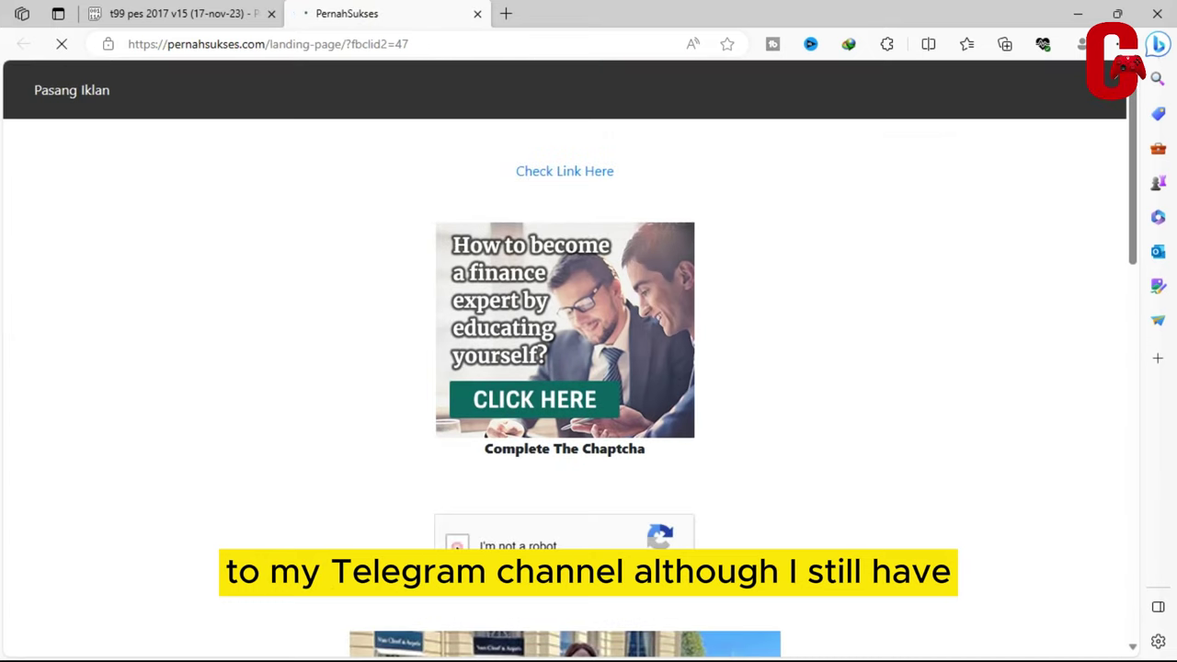
click(683, 13)
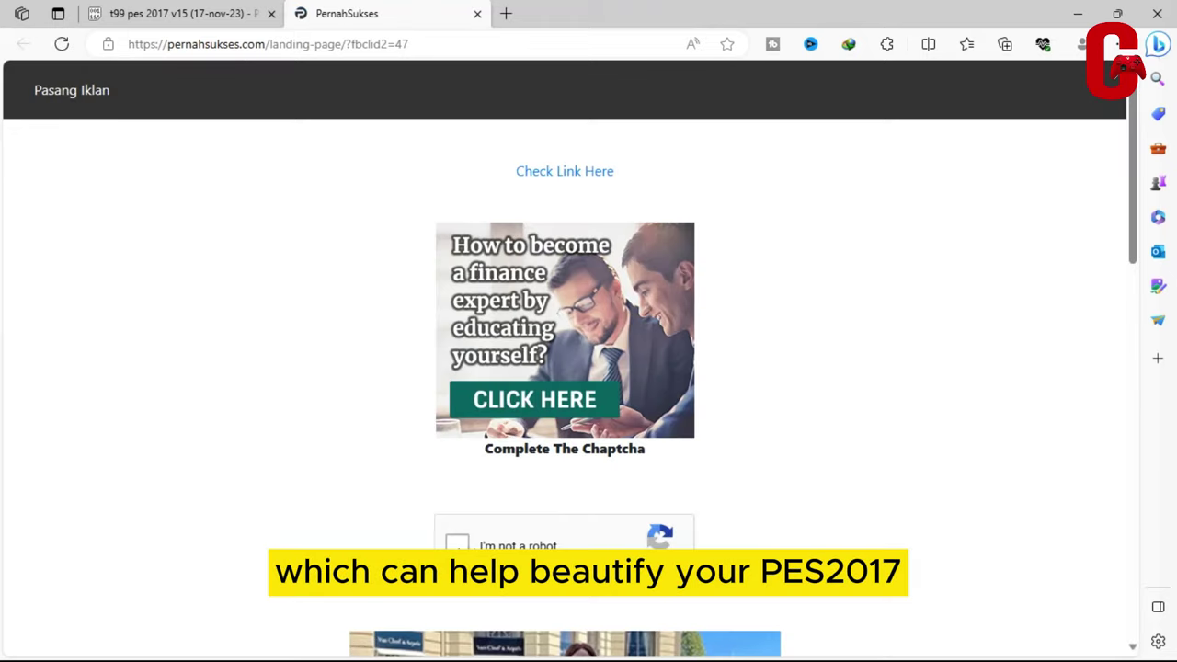
Tick 'I'm not a robot' and continue past the PernahSukses landing page
click(506, 529)
scroll(679, 494, down, 1)
scroll(676, 487, down, 10)
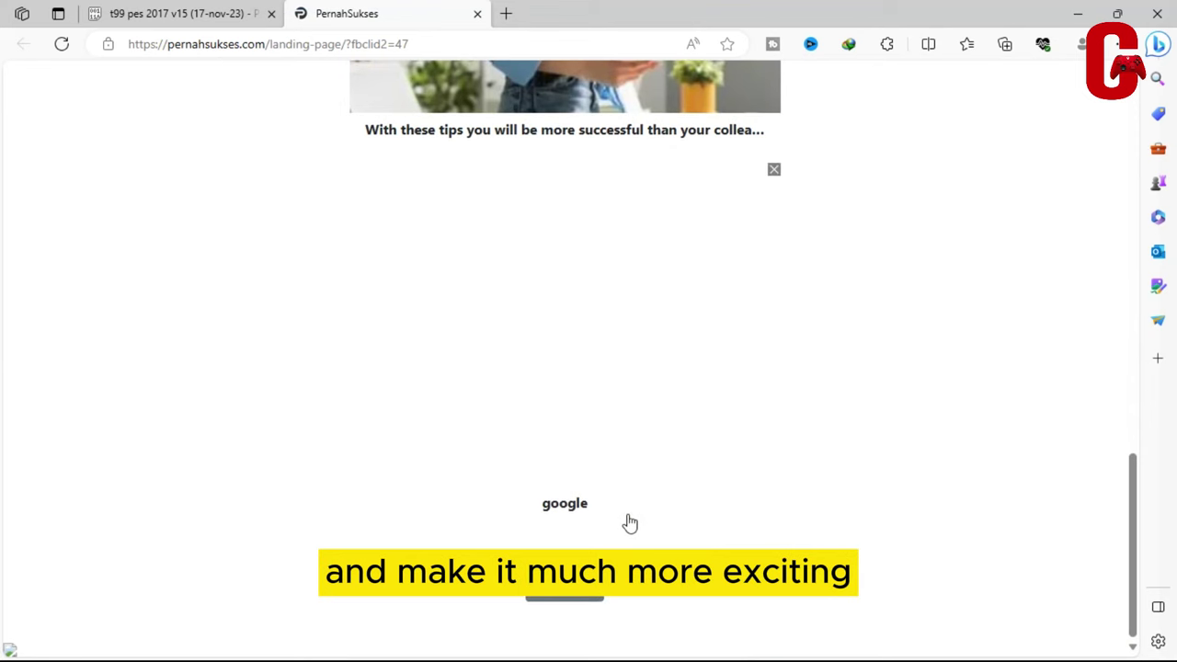
scroll(632, 528, up, 10)
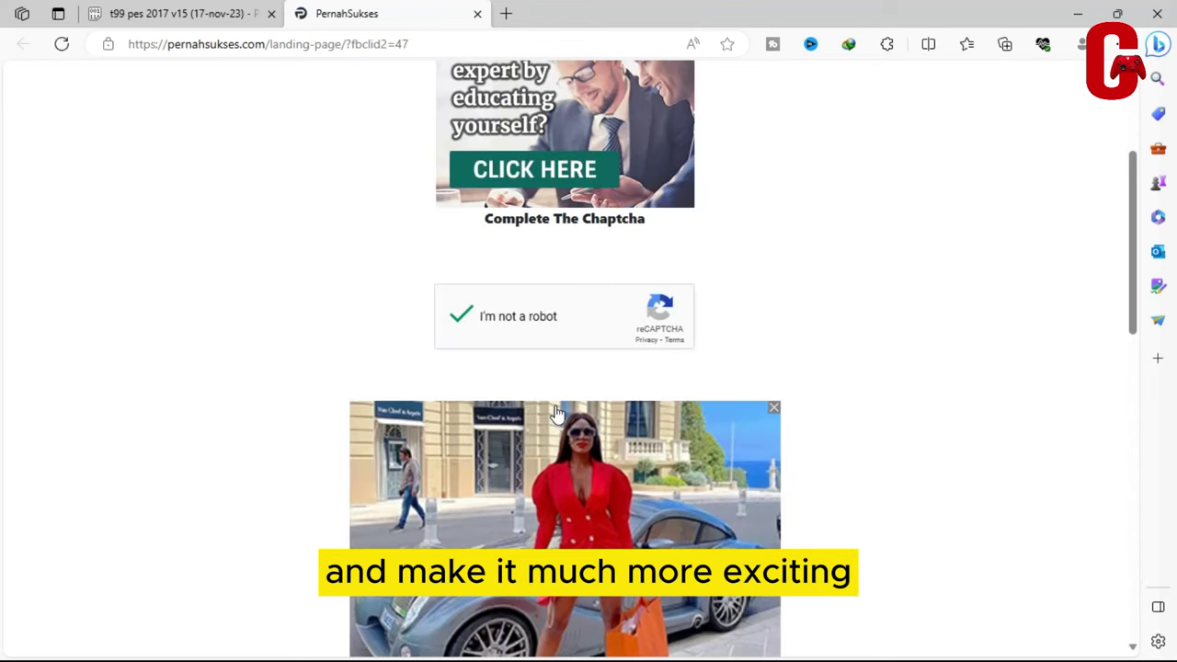
scroll(556, 414, down, 10)
click(595, 583)
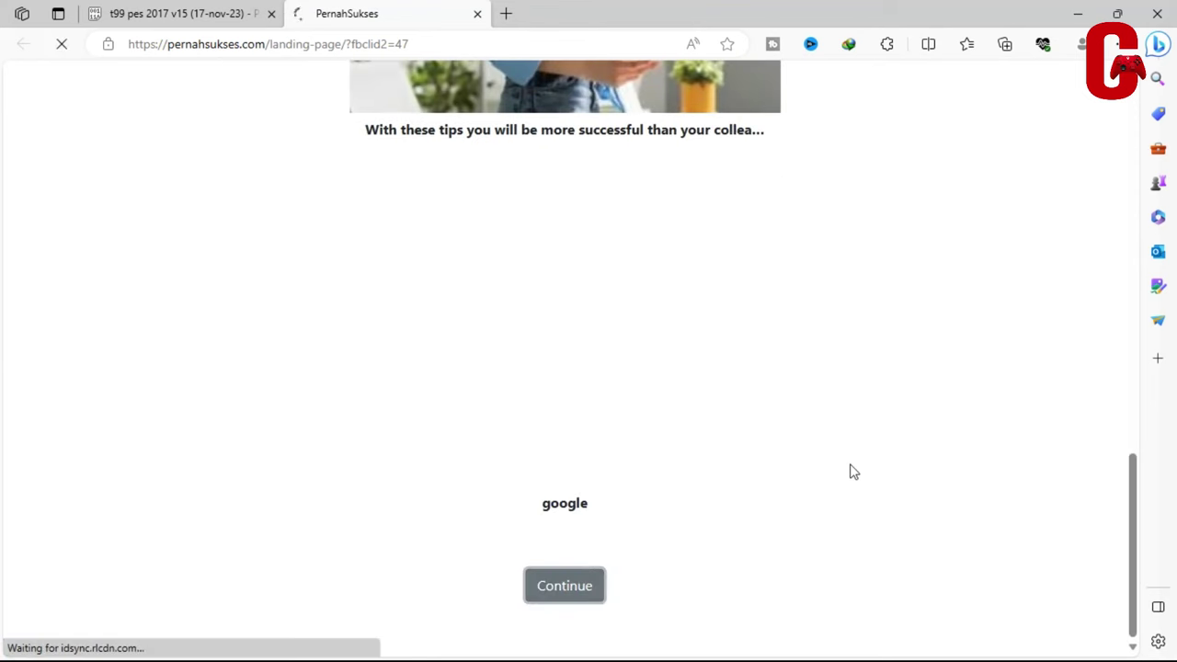
Dismiss the translate prompt on the article and go back to the Pastebin tab
scroll(597, 365, up, 15)
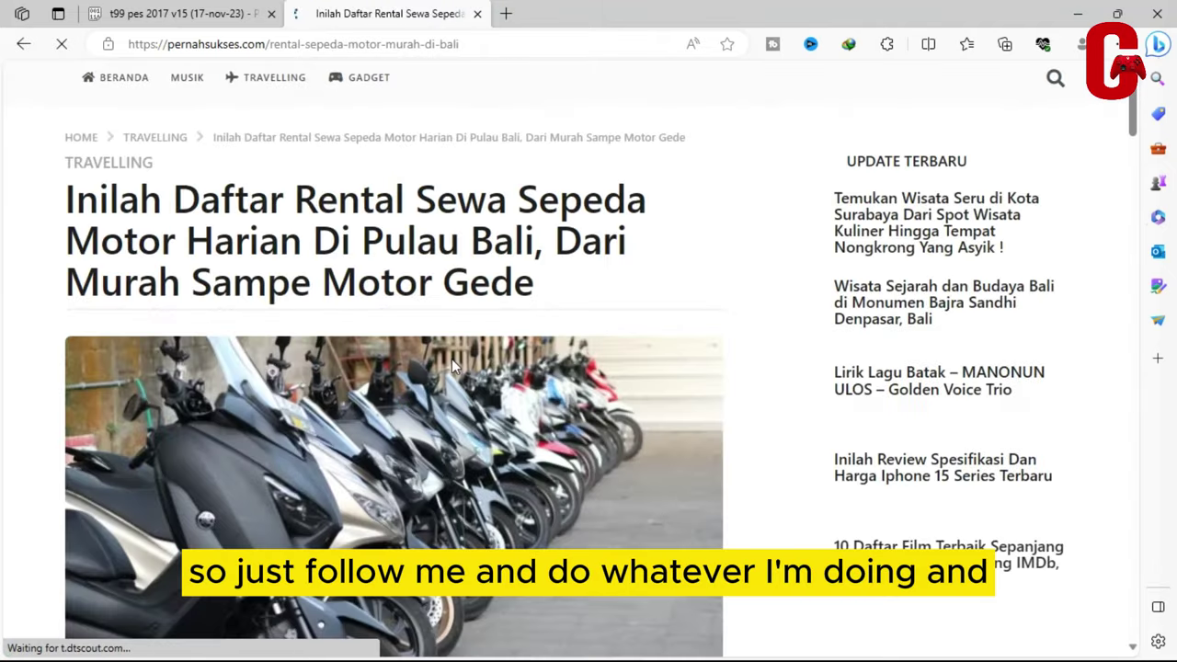
scroll(451, 359, down, 5)
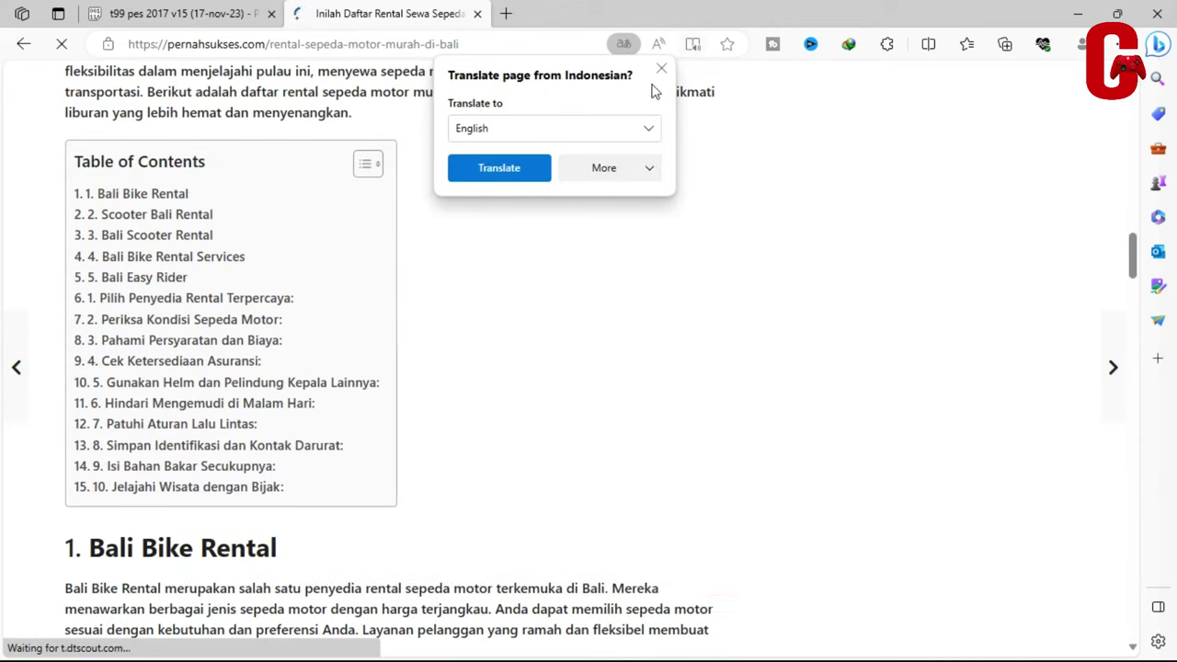
click(660, 73)
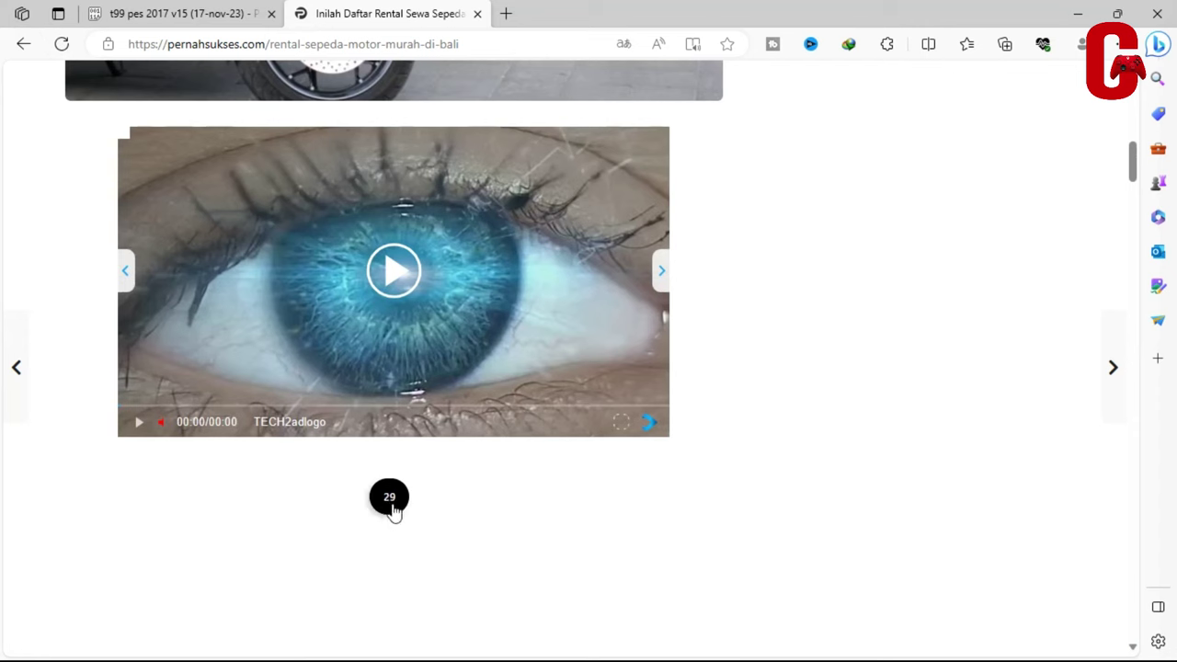
click(198, 11)
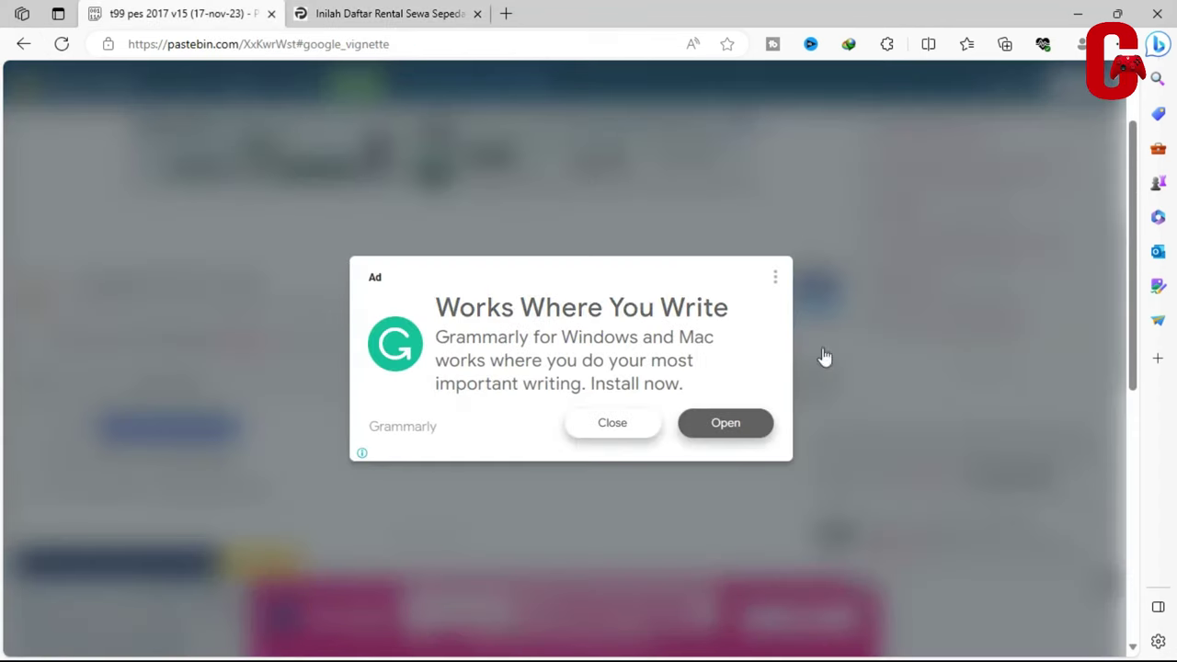
Close the Grammarly ad and follow the paste's second wts.pw Link URL from its context menu
click(614, 426)
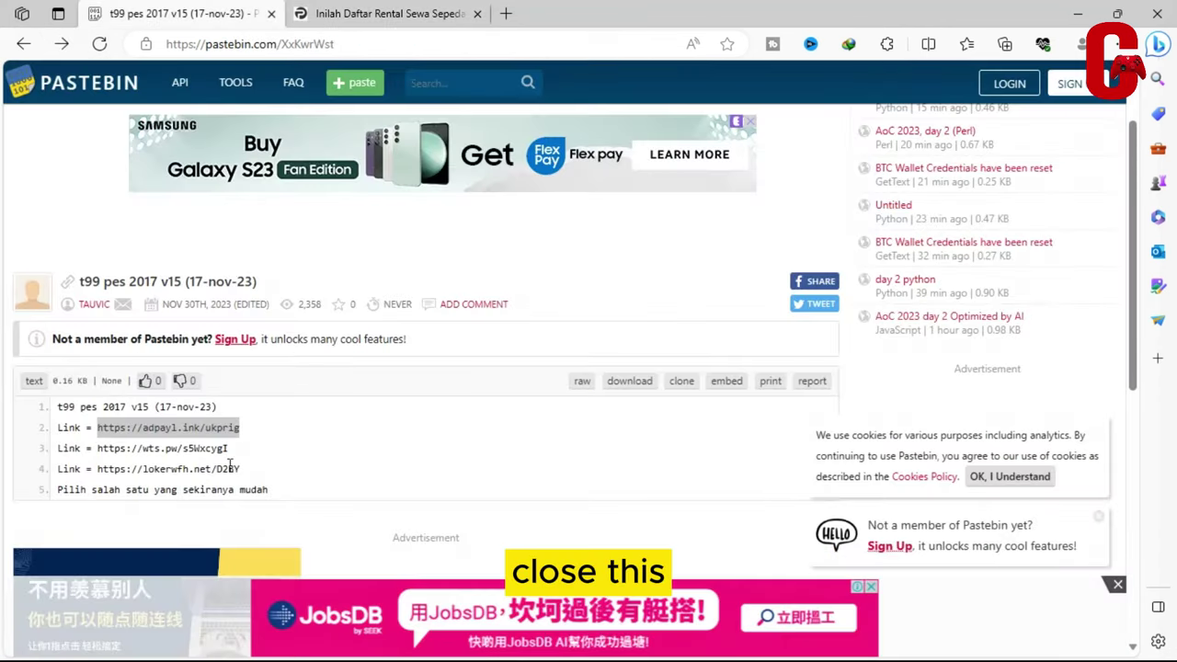
scroll(229, 464, down, 1)
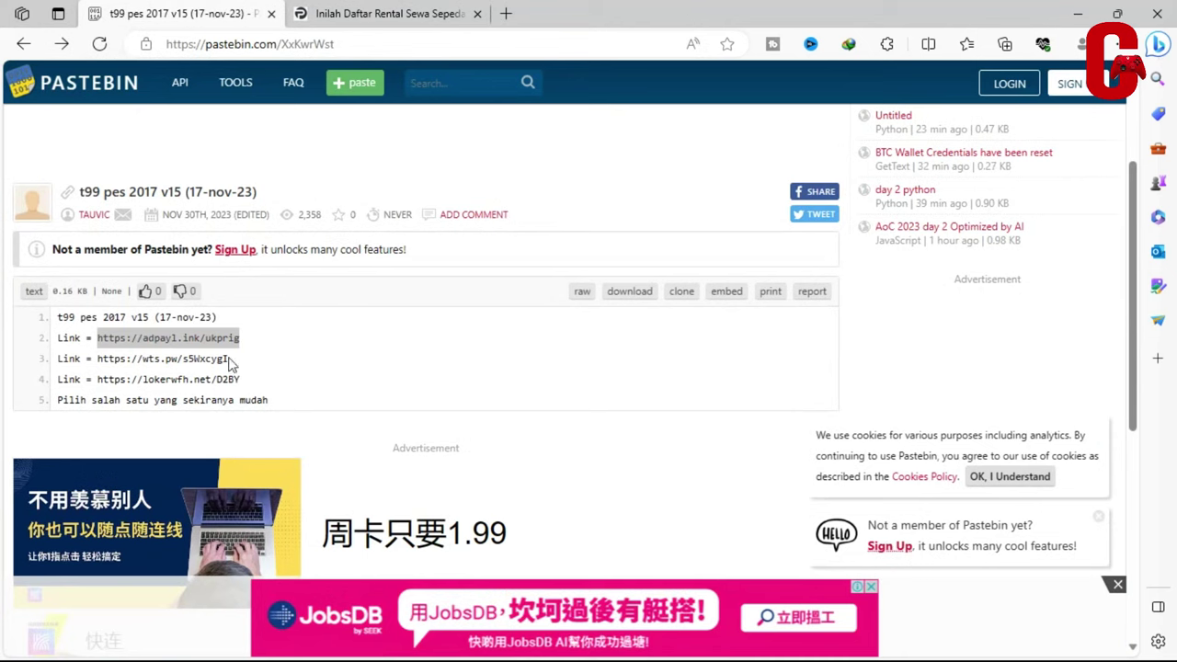
drag(230, 359, 109, 360)
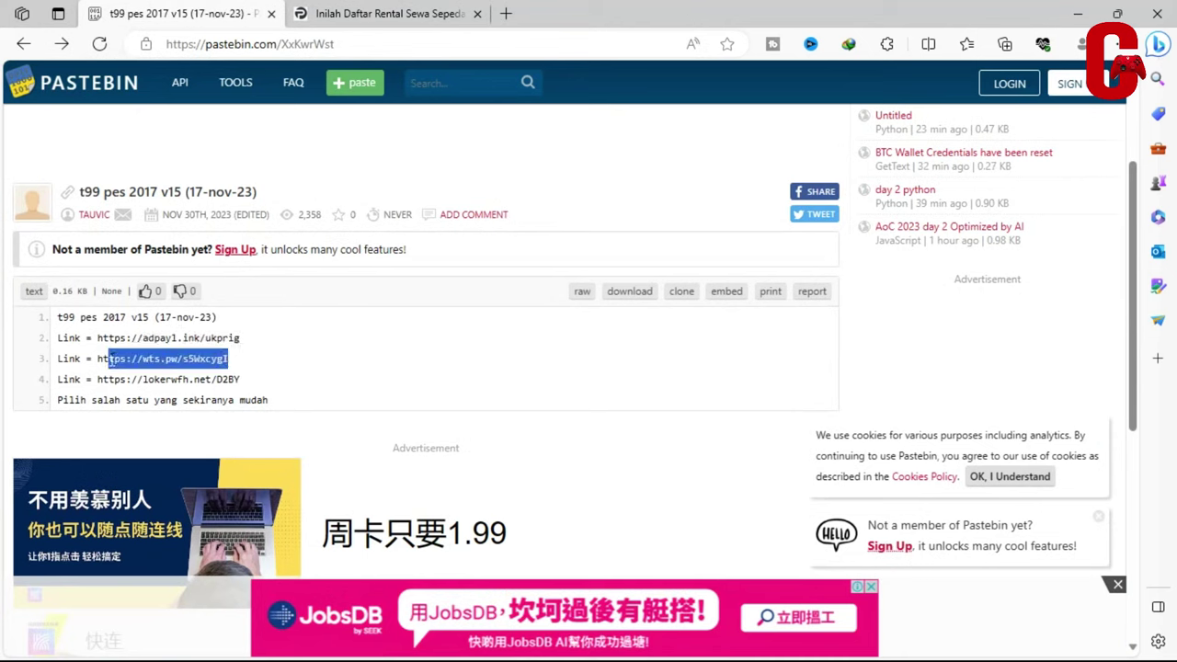
right_click(124, 359)
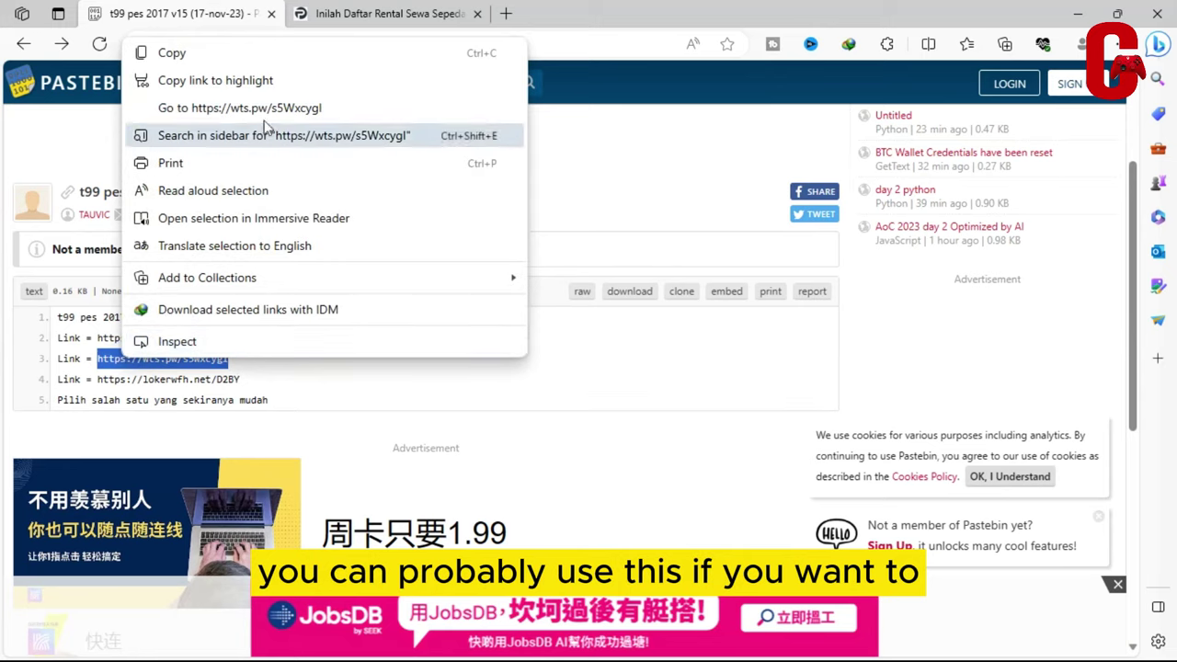
click(373, 13)
click(372, 13)
scroll(478, 539, down, 2)
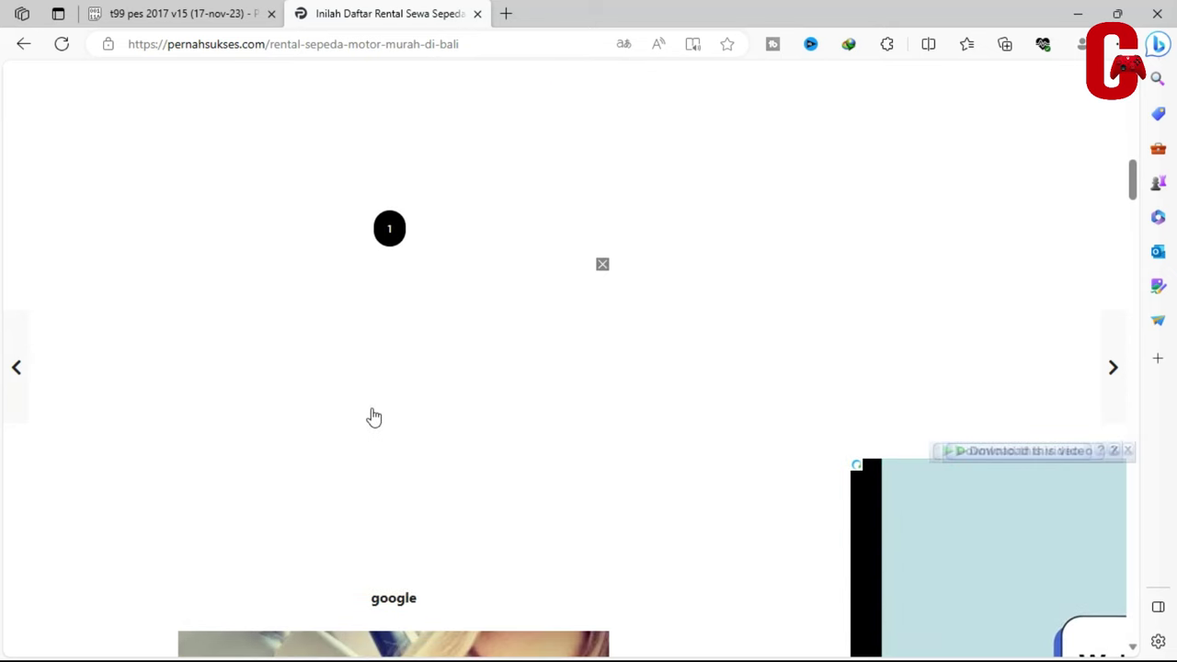
Continue past the finished countdown and scroll to the article's lower CONTINUE button
click(407, 231)
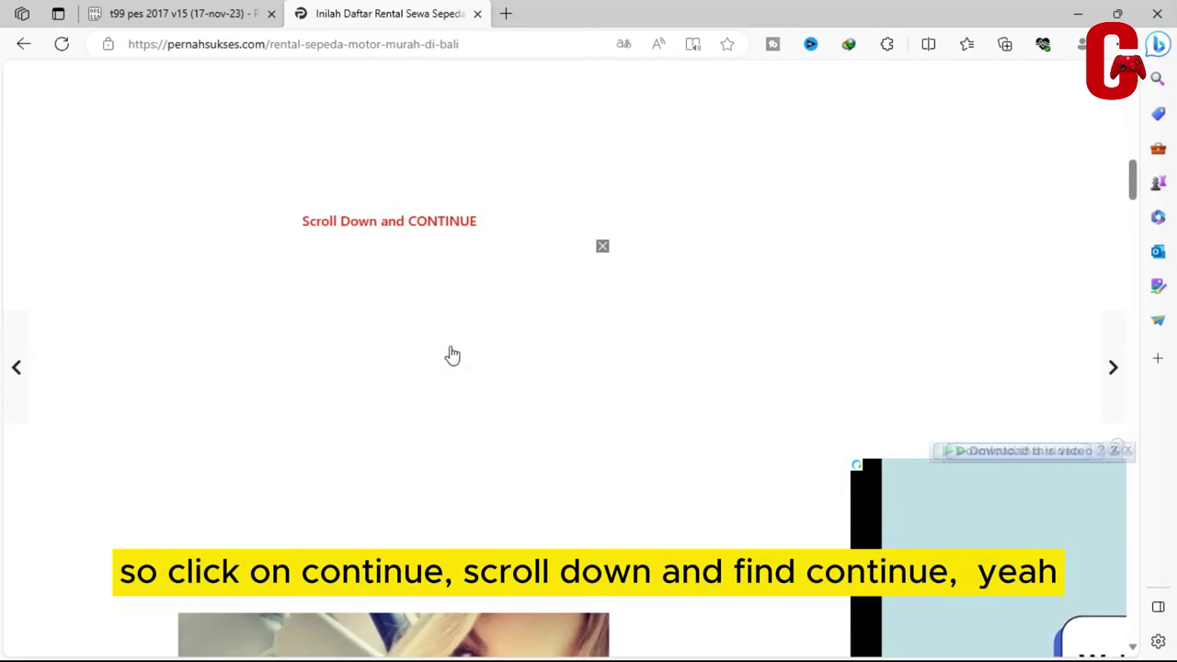
scroll(451, 351, down, 15)
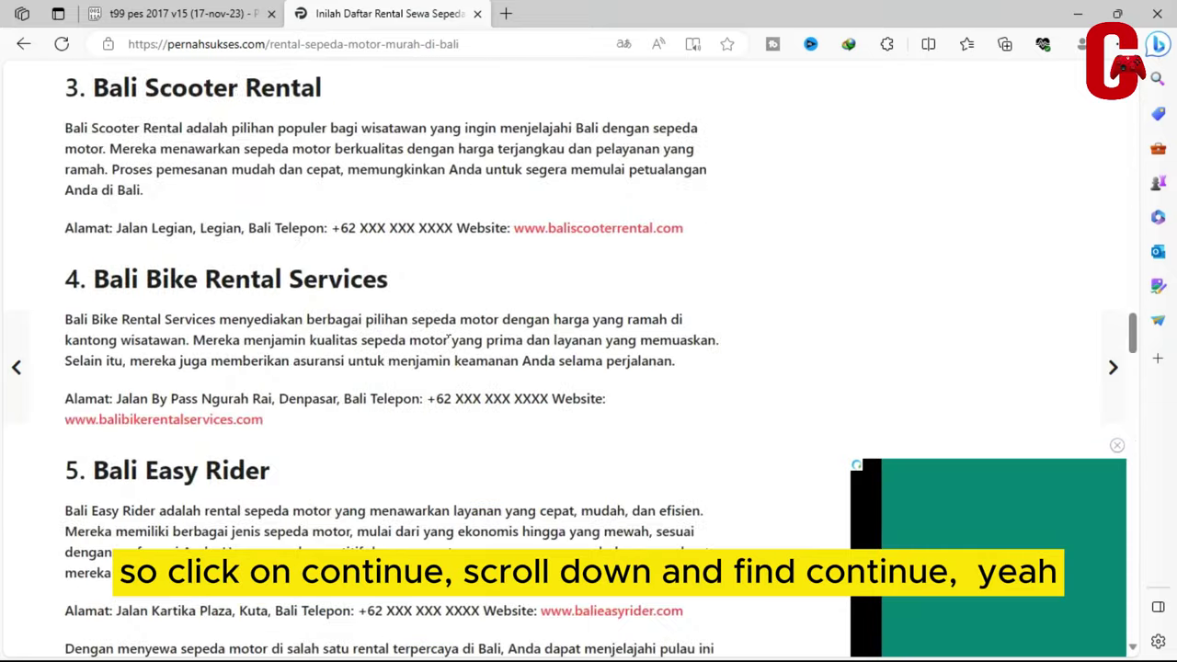
scroll(449, 342, down, 20)
scroll(448, 348, up, 5)
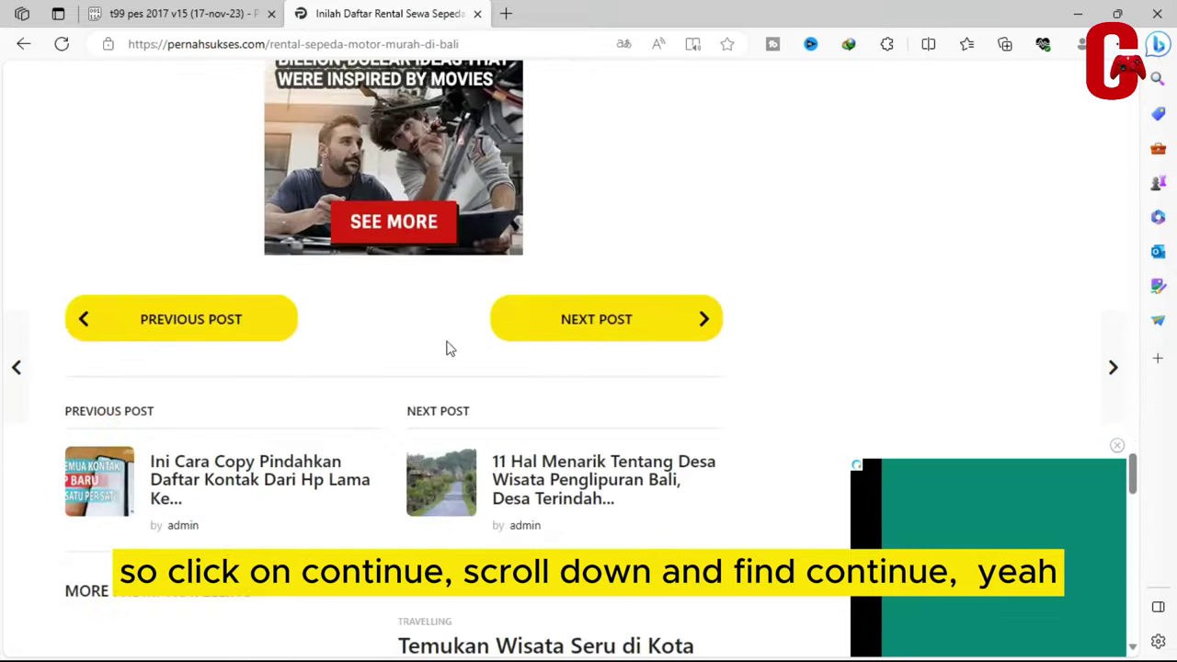
scroll(448, 347, up, 5)
scroll(447, 346, down, 5)
scroll(432, 368, up, 5)
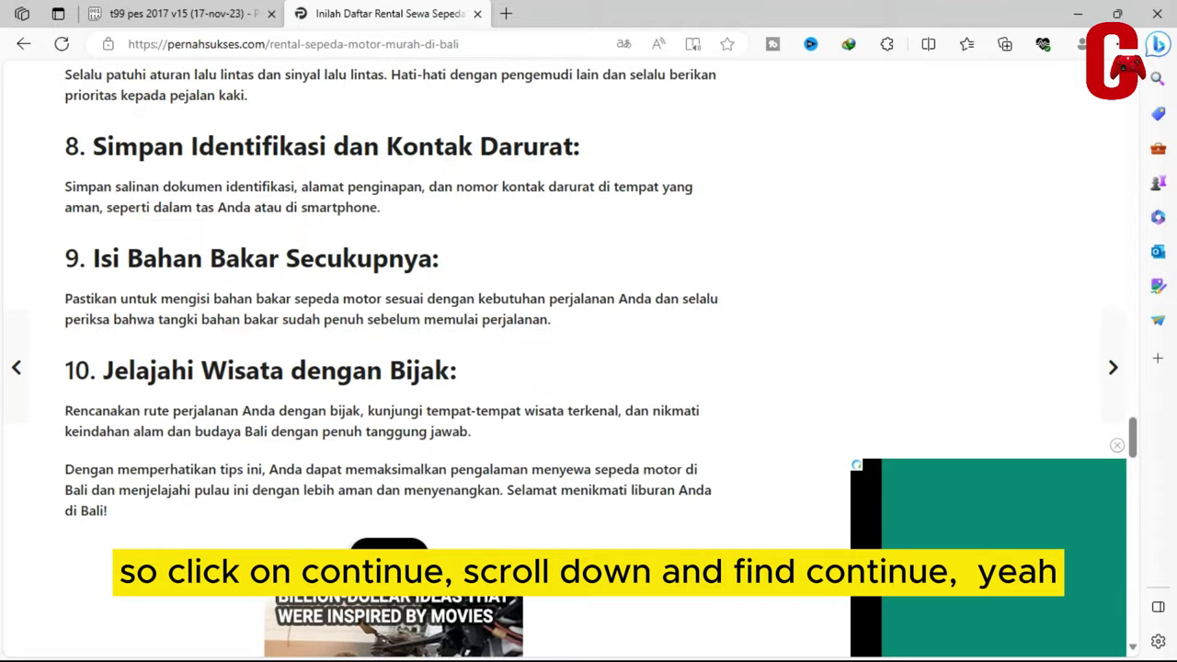
Press the lower CONTINUE button repeatedly, closing each pop-up ad tab
click(404, 545)
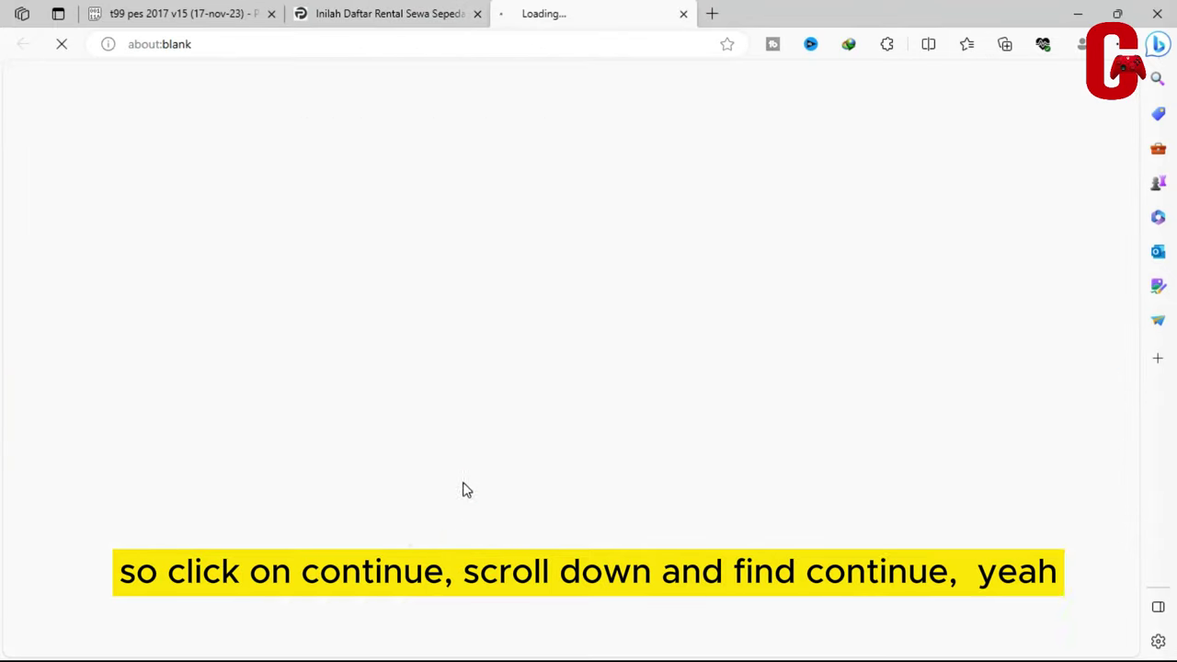
click(684, 15)
click(404, 545)
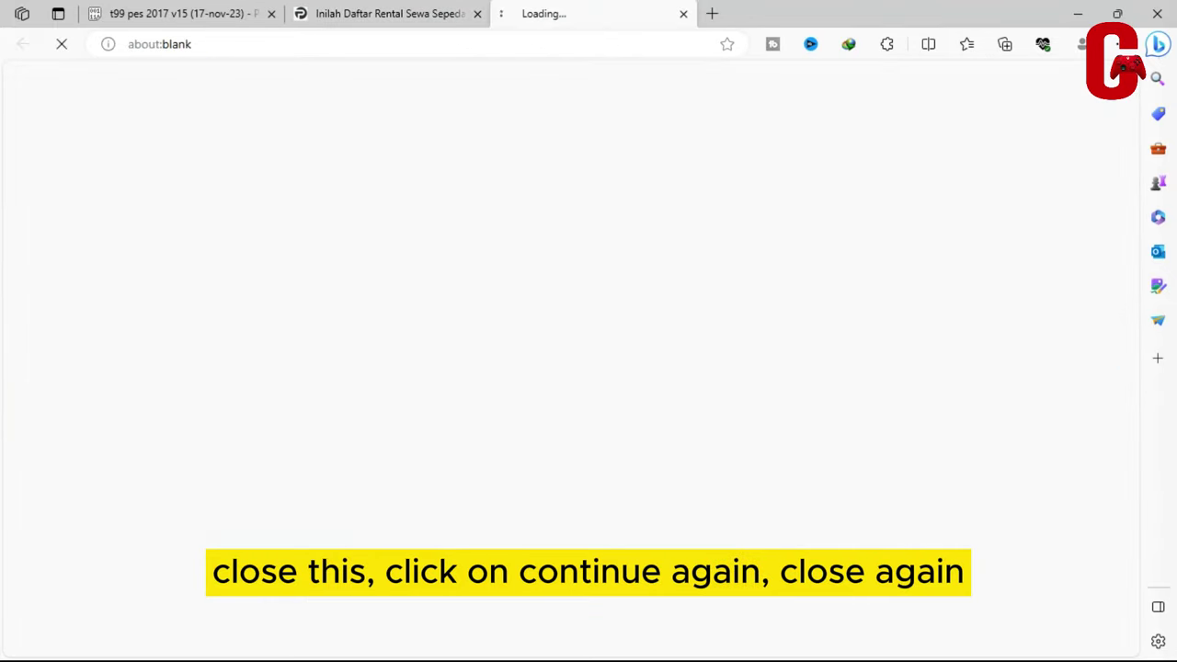
click(683, 13)
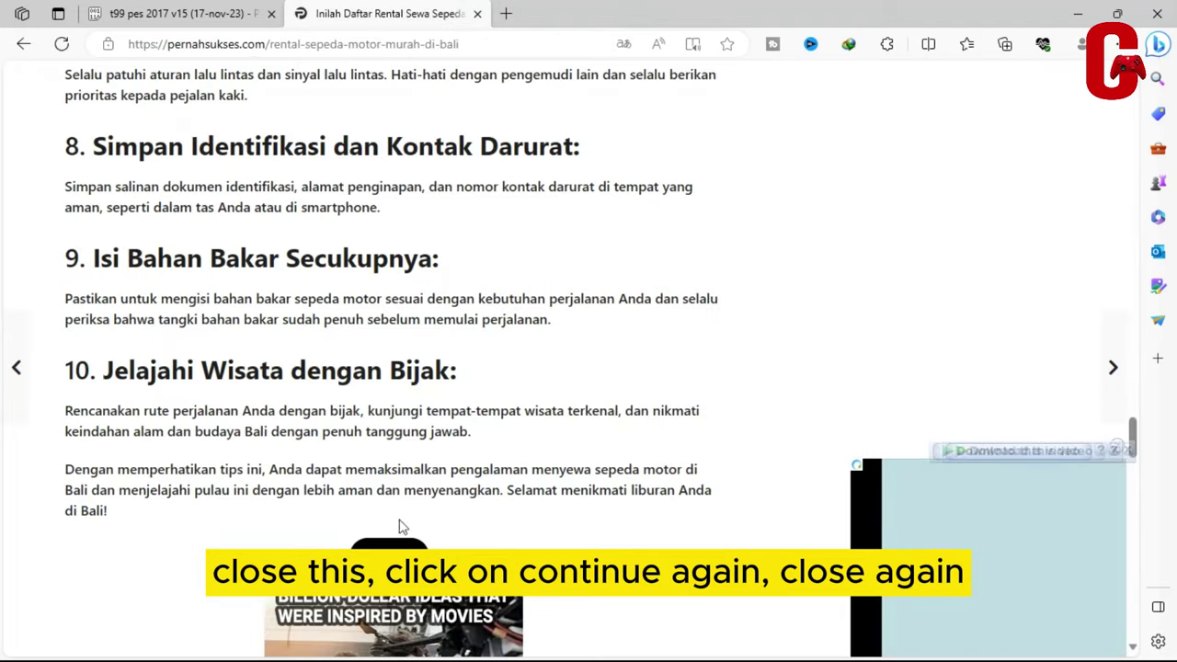
click(387, 552)
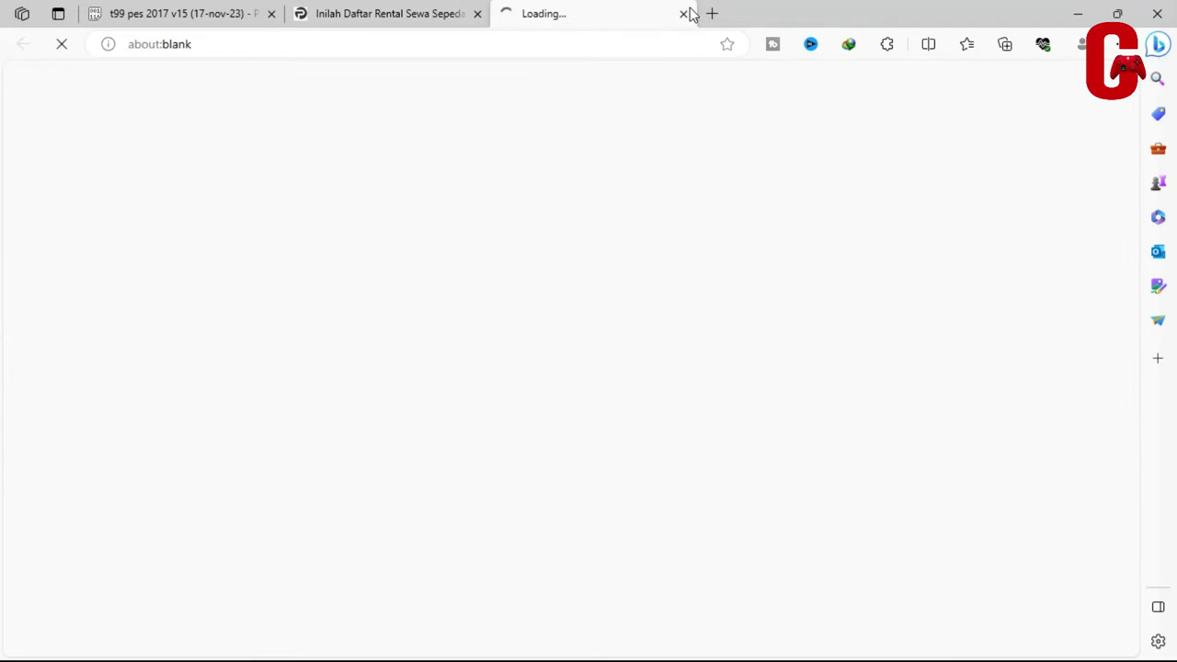
click(683, 13)
click(388, 556)
click(683, 13)
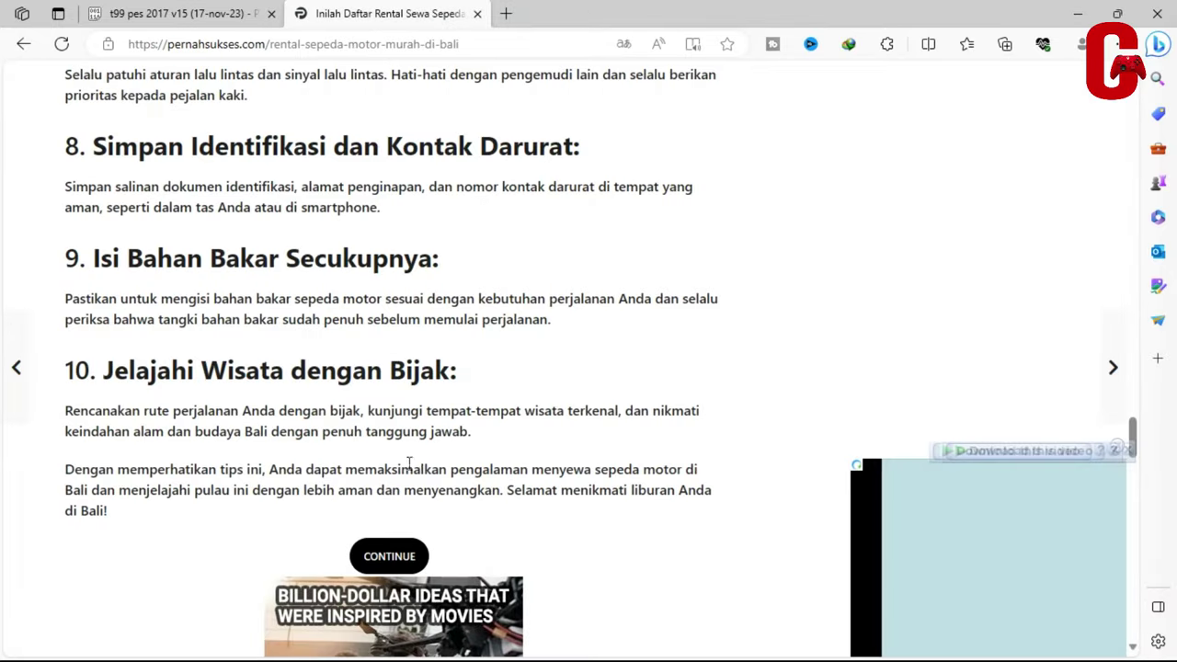
Keep pressing CONTINUE until the AdPayLink page for t99 patch PES 2017 v15 opens
click(379, 562)
click(404, 18)
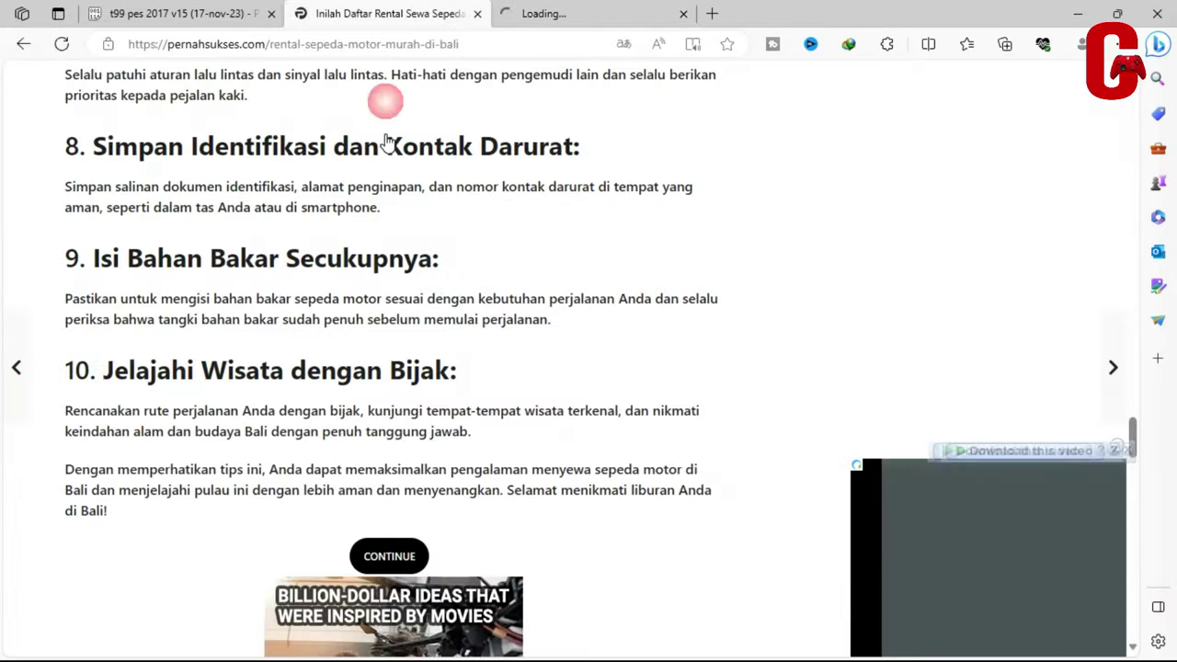
click(386, 556)
click(379, 565)
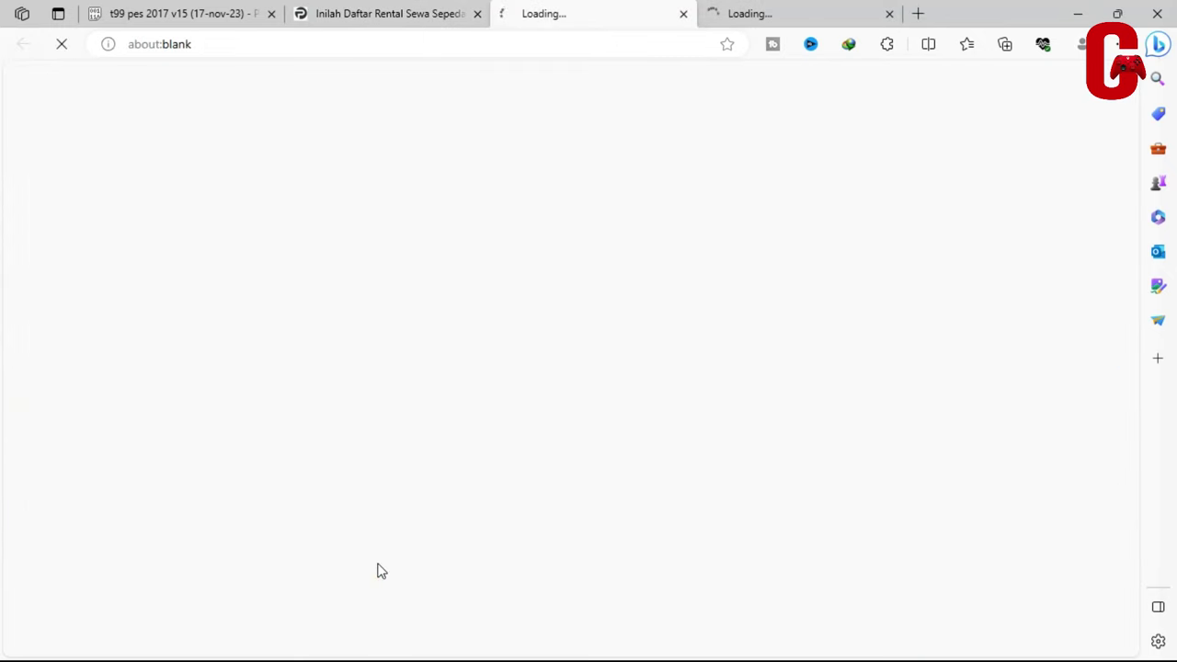
click(798, 12)
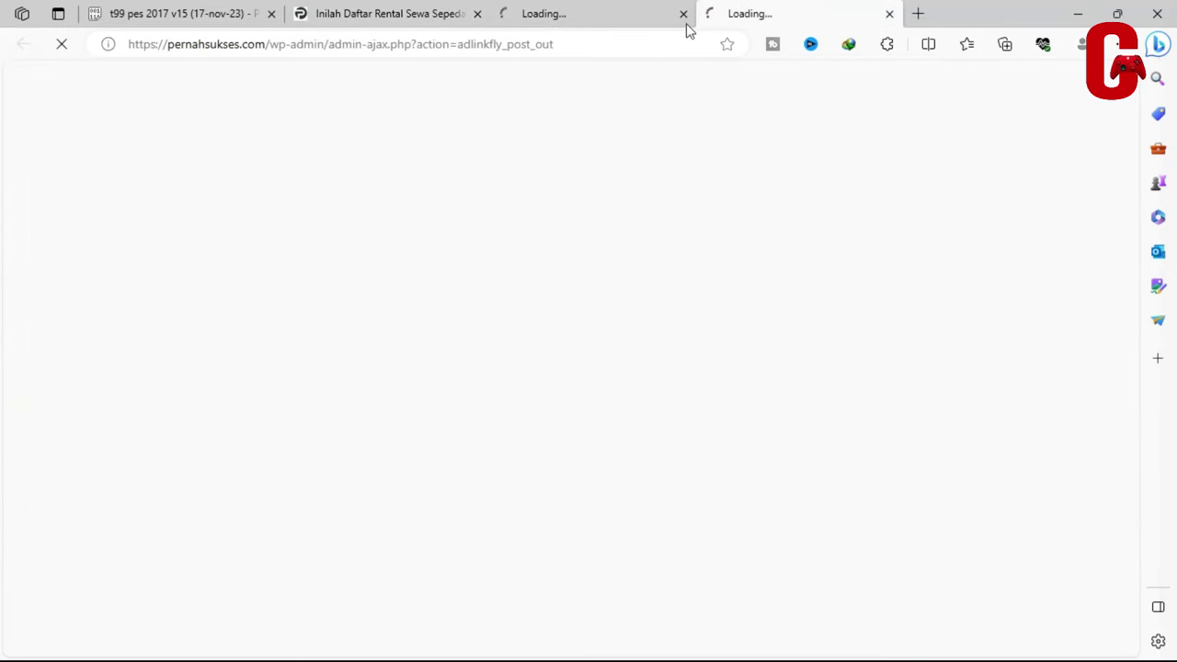
click(619, 9)
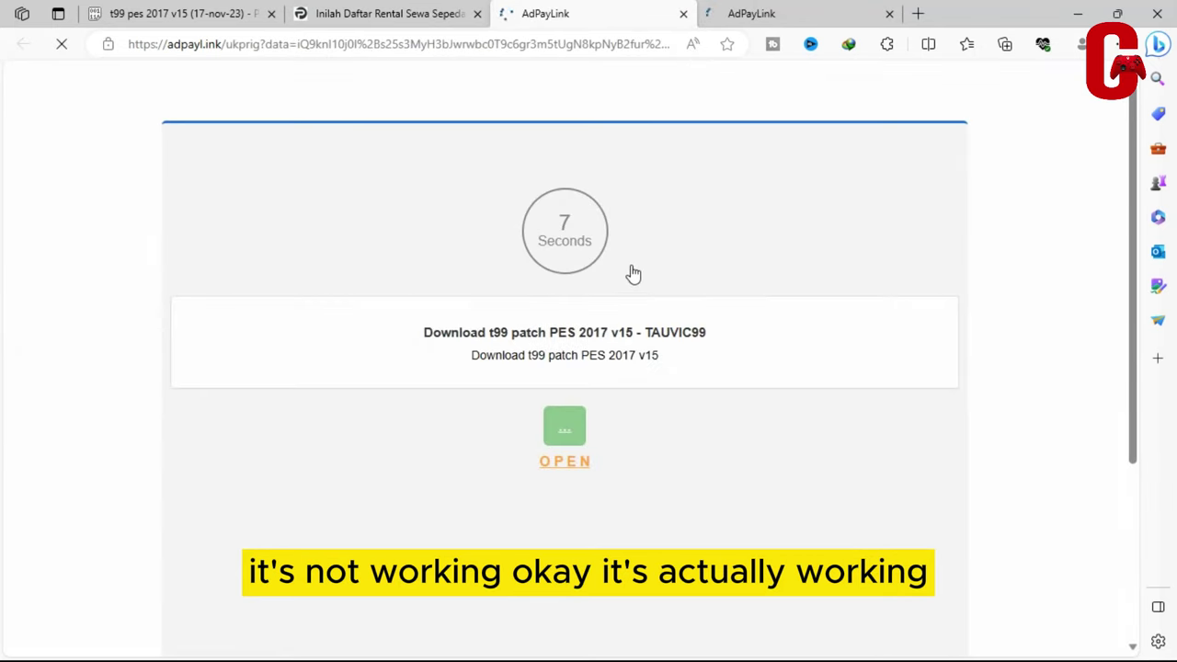
Close the duplicate AdPayLink tab, start its countdown, and close the ad tab that opens
click(887, 13)
scroll(678, 255, down, 2)
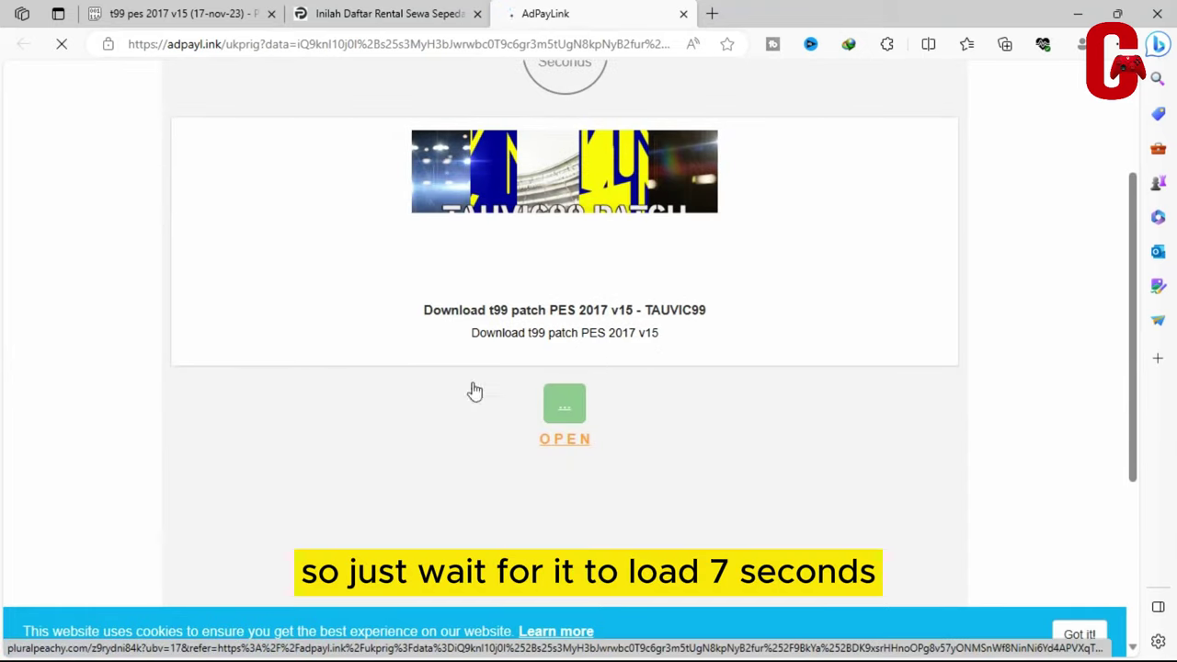
scroll(551, 340, up, 1)
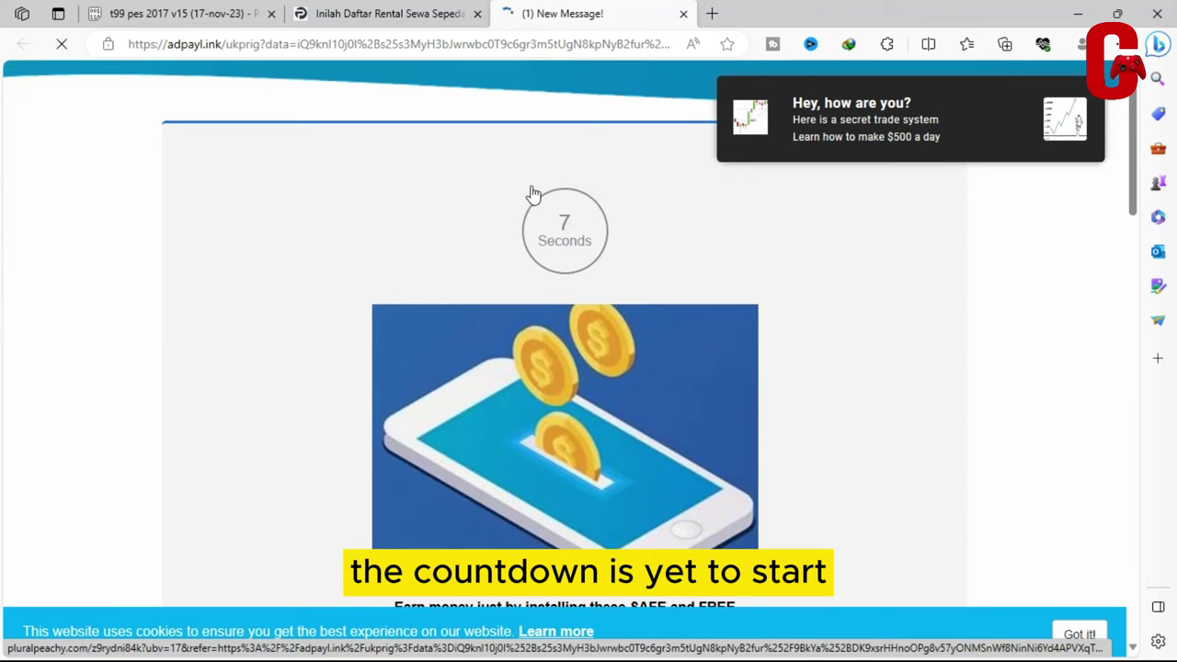
scroll(651, 300, down, 5)
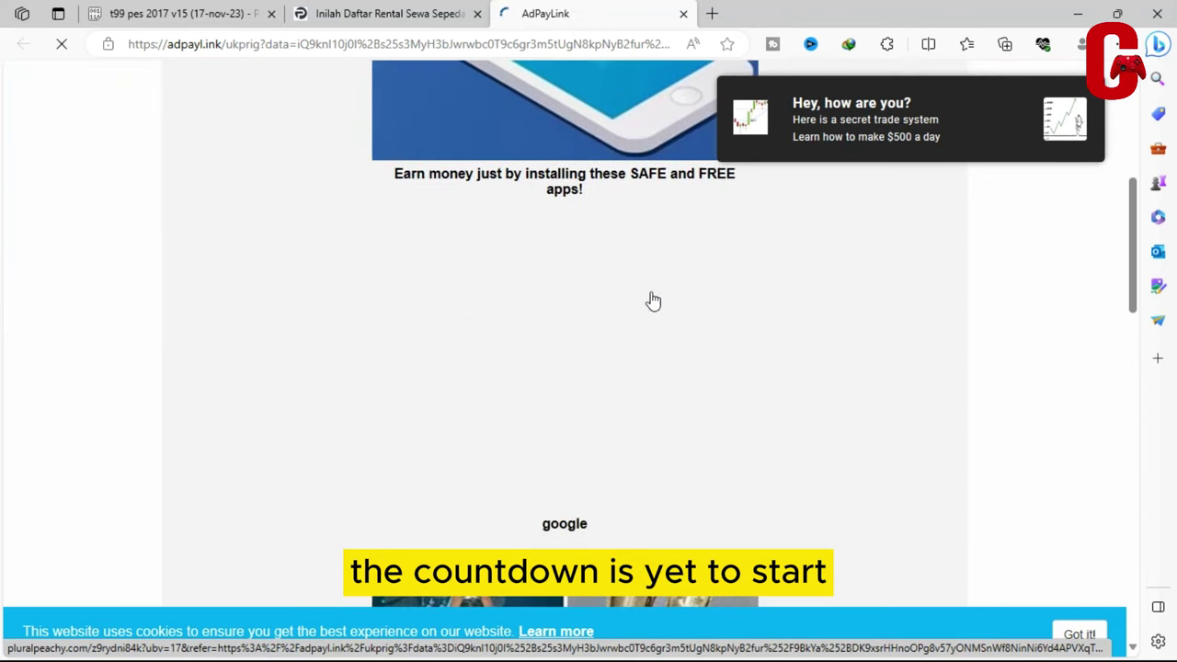
scroll(652, 300, down, 5)
scroll(650, 299, up, 8)
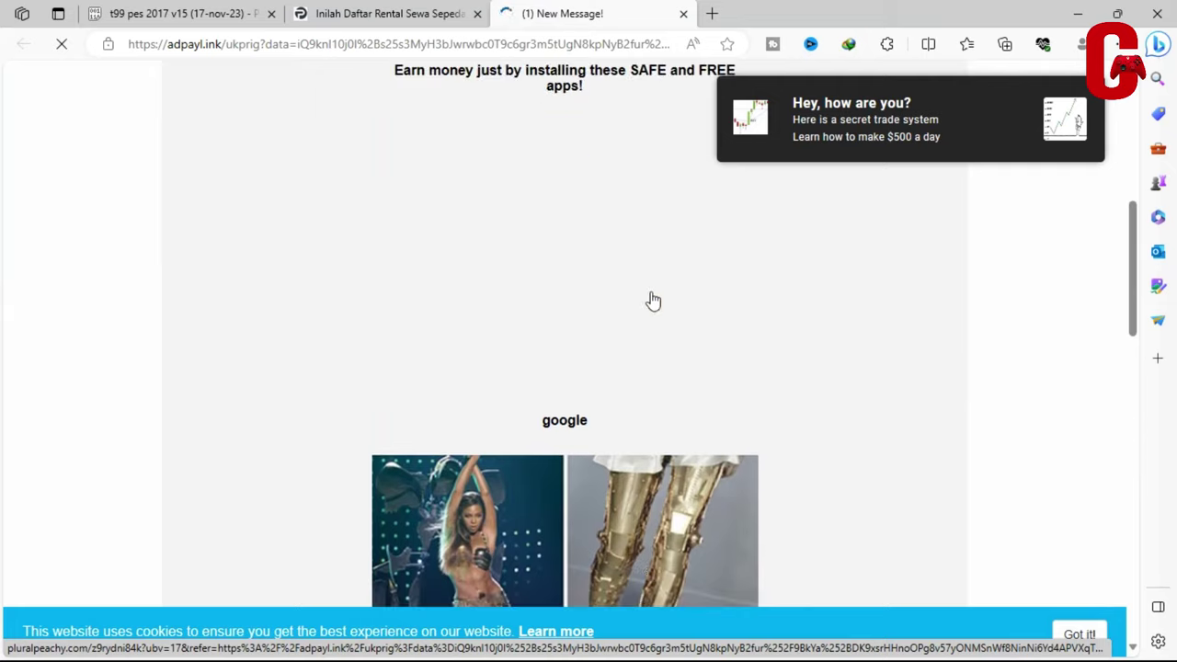
click(562, 244)
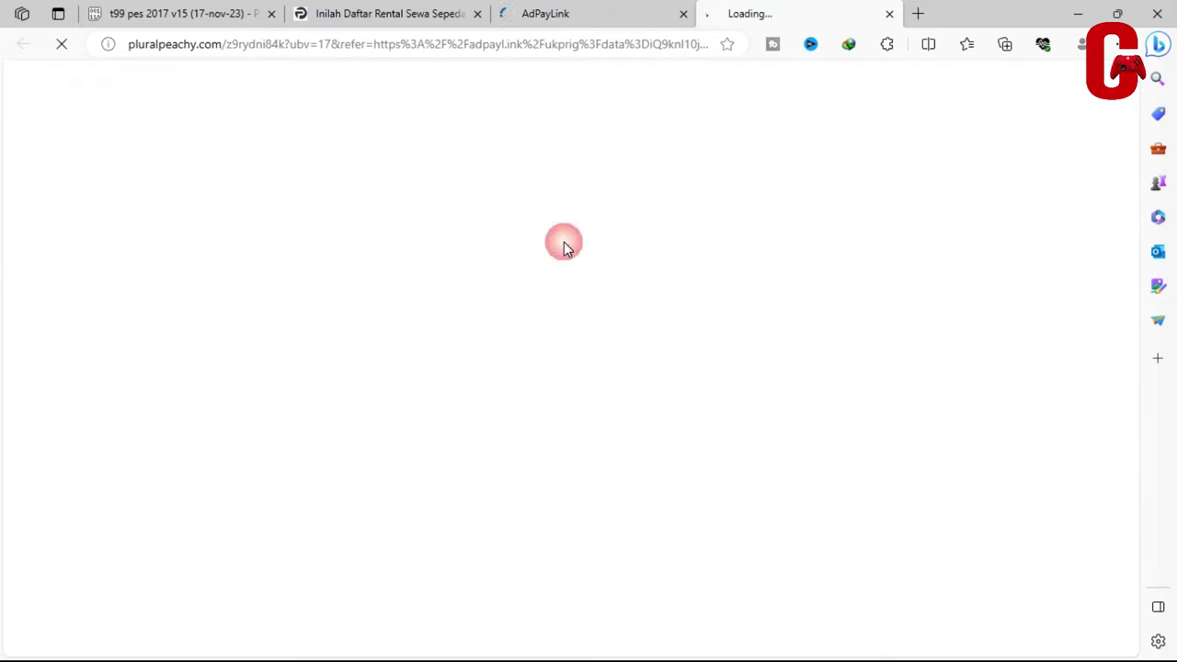
click(879, 14)
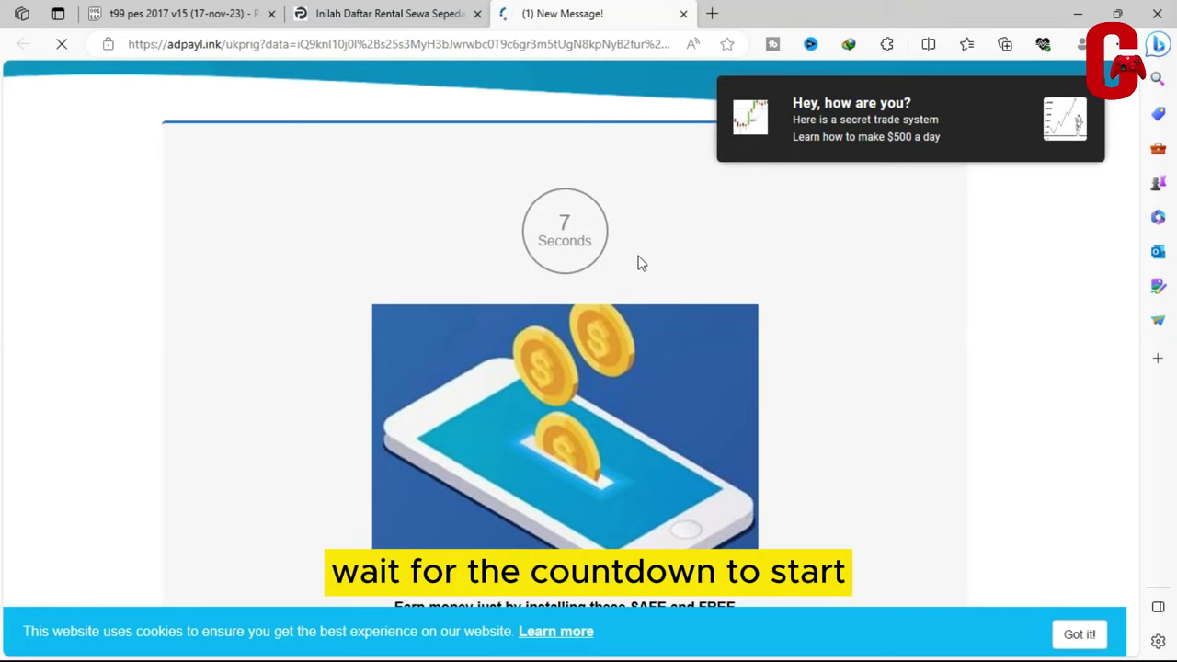
Once the countdown reaches 0, click Get Link to open the pluralpeachy.com tab
scroll(687, 253, down, 5)
scroll(686, 260, down, 10)
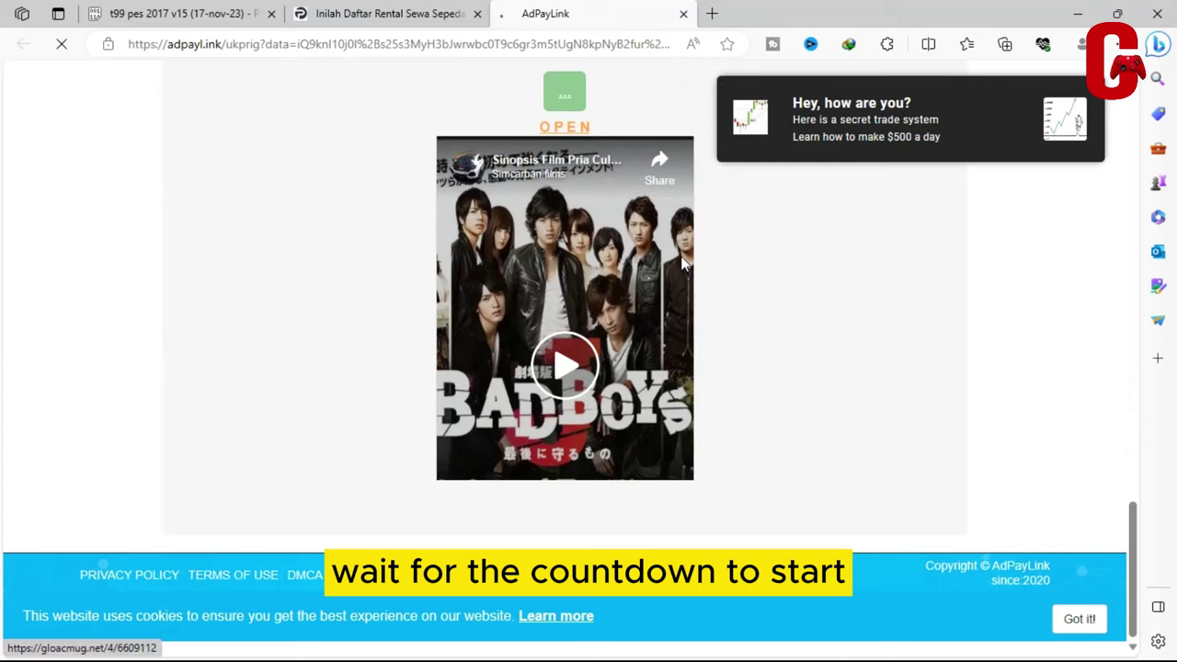
scroll(623, 281, up, 2)
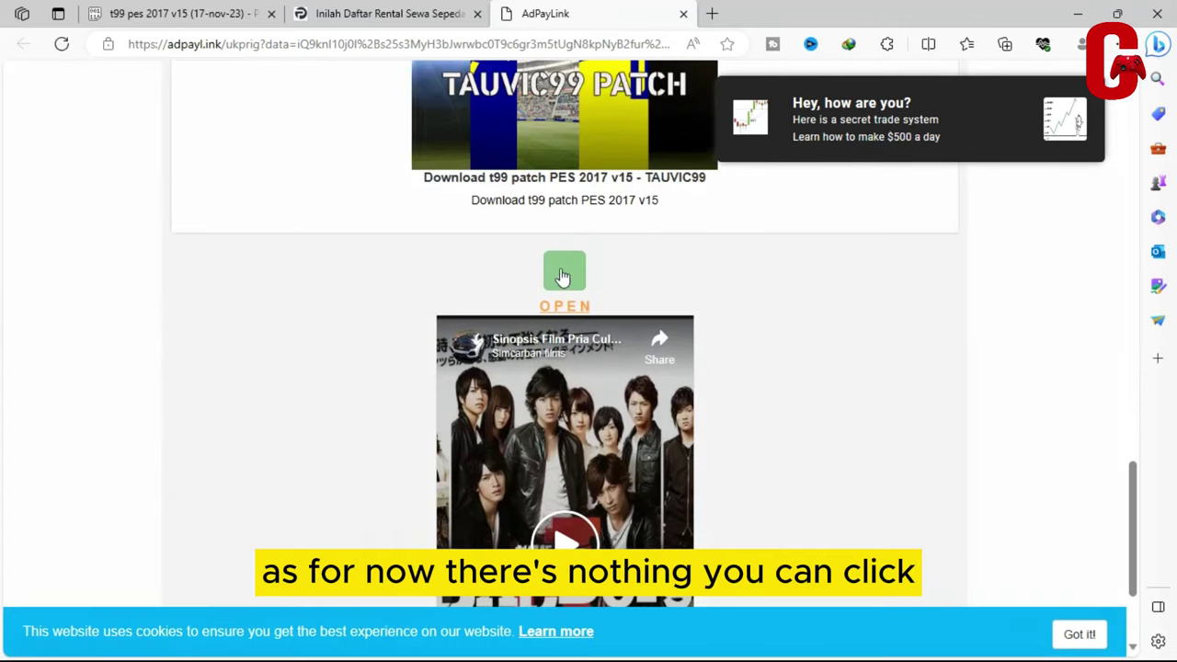
scroll(562, 275, down, 2)
scroll(561, 276, up, 5)
scroll(562, 277, up, 4)
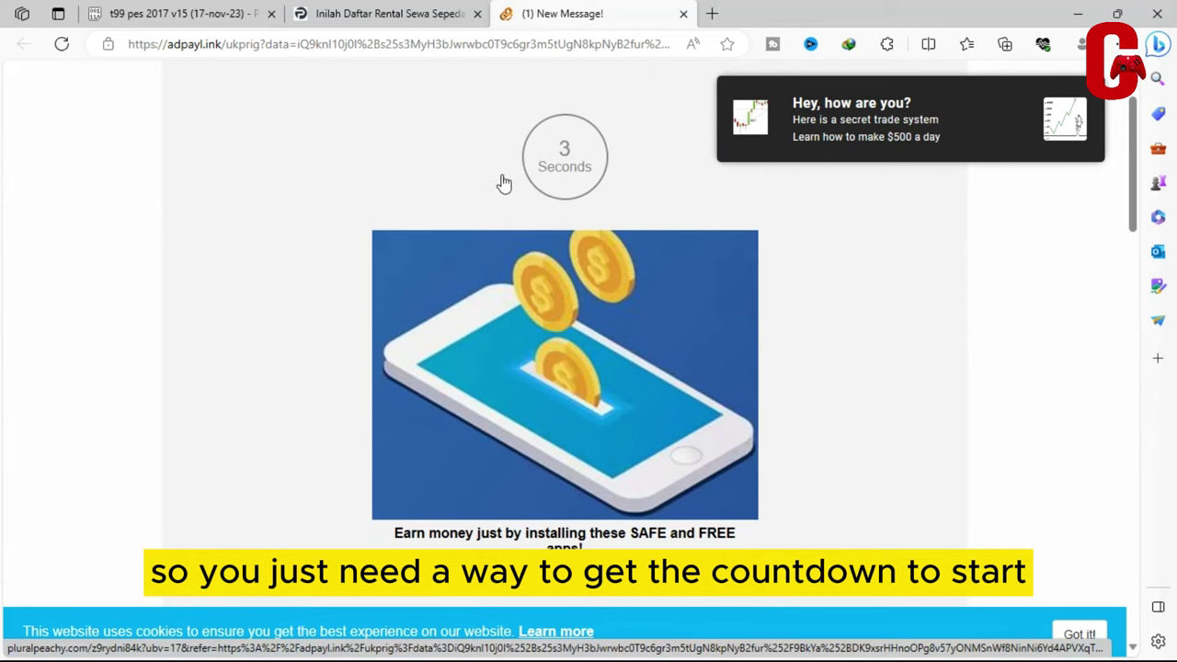
scroll(503, 192, up, 1)
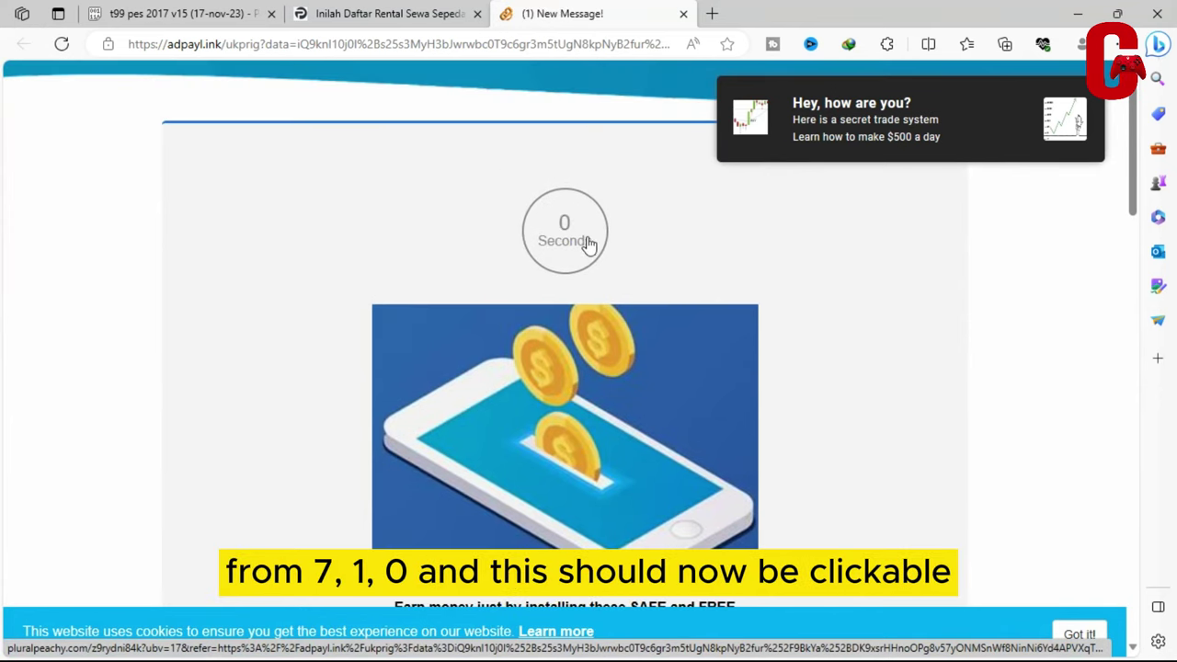
scroll(591, 242, down, 10)
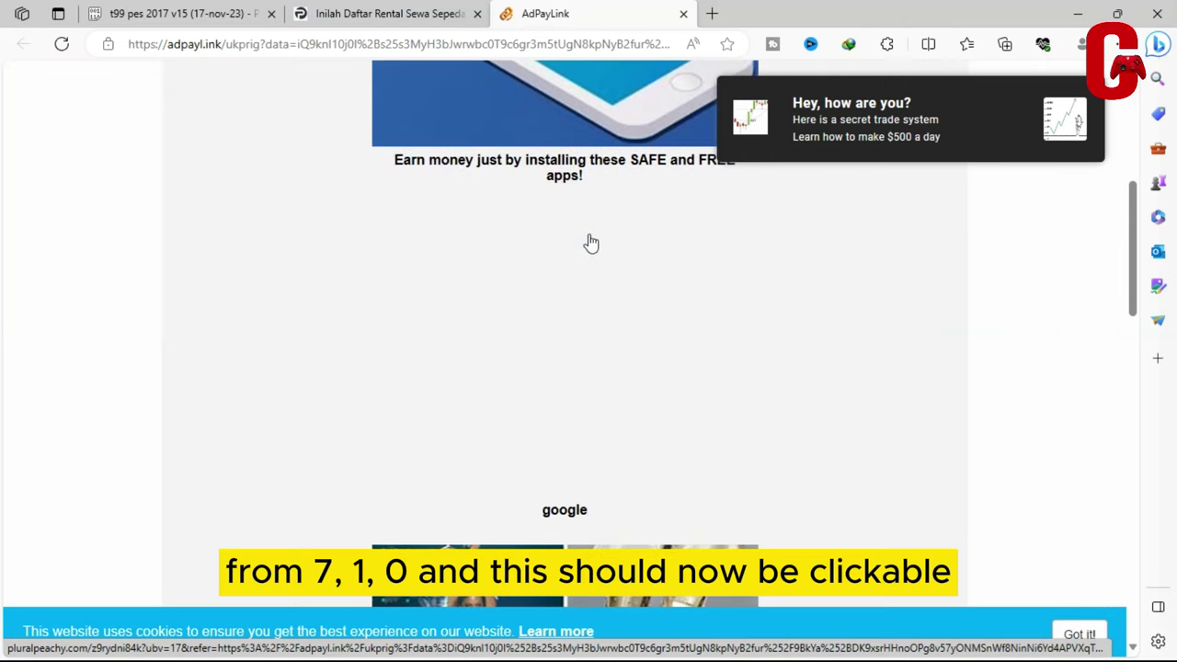
scroll(590, 242, down, 5)
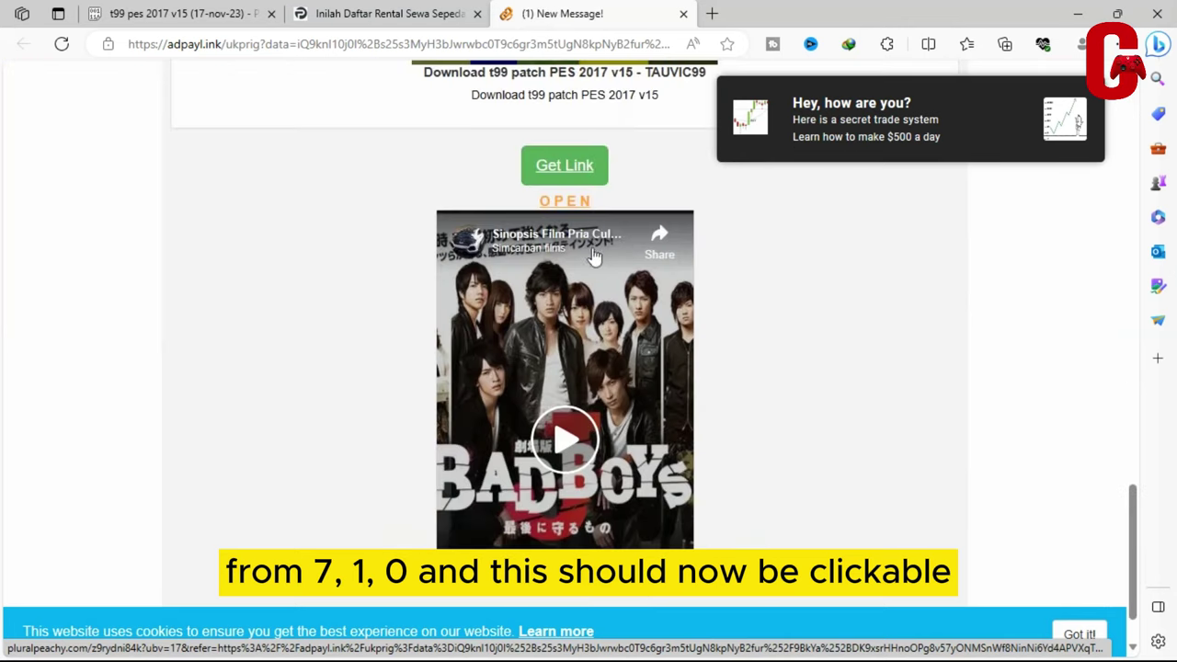
click(578, 175)
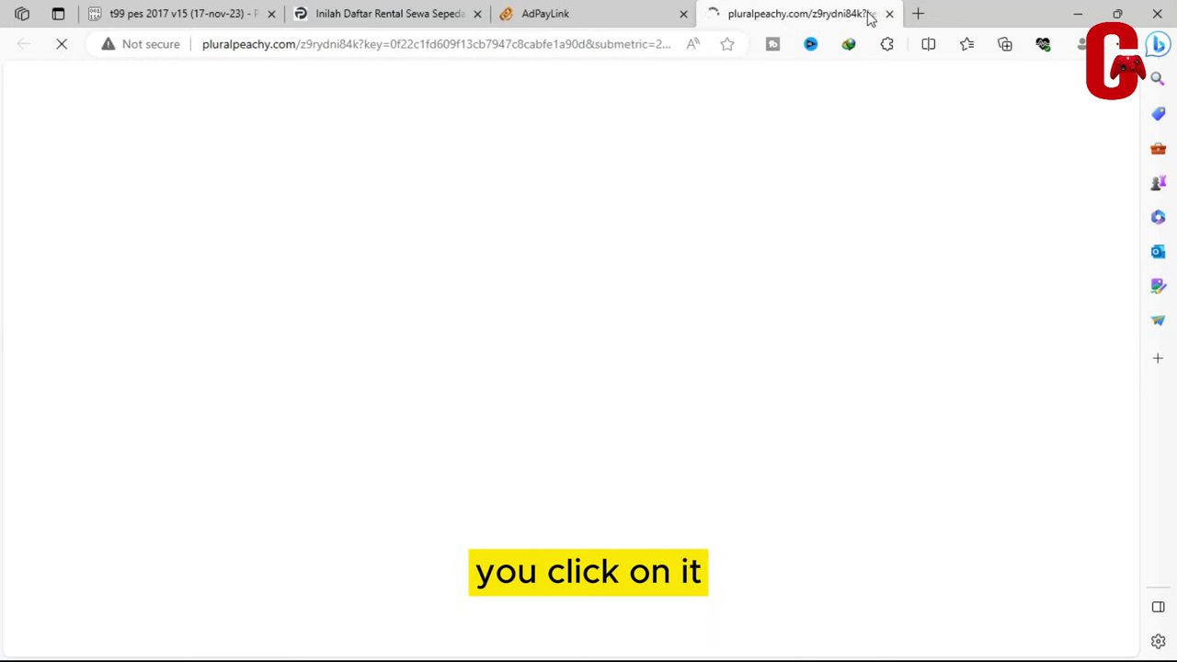
Close the ad tab and click LINK 1 Download on the tauvic99 page
click(889, 13)
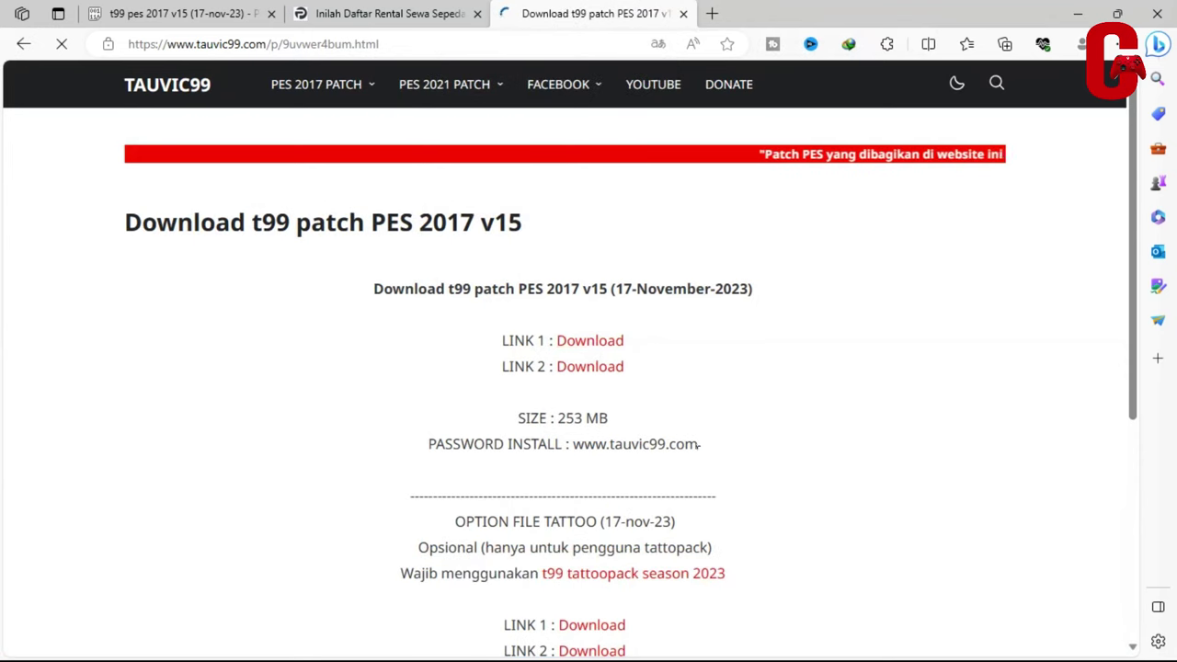
scroll(697, 447, down, 2)
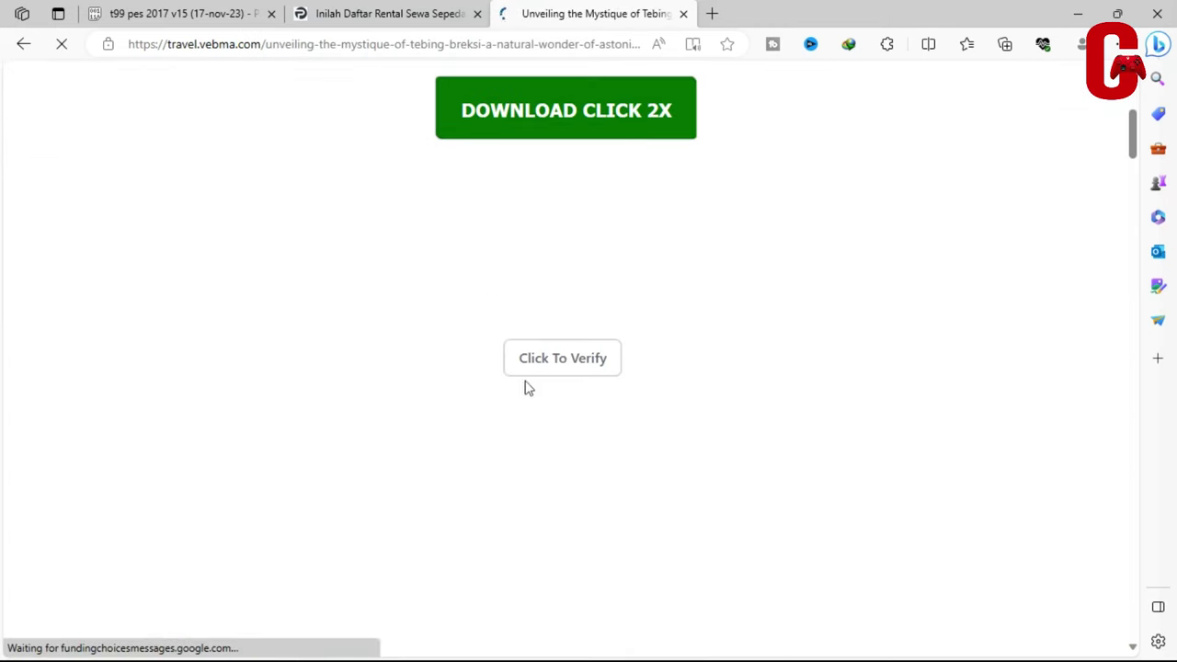
click(533, 363)
scroll(542, 266, down, 10)
scroll(539, 273, down, 5)
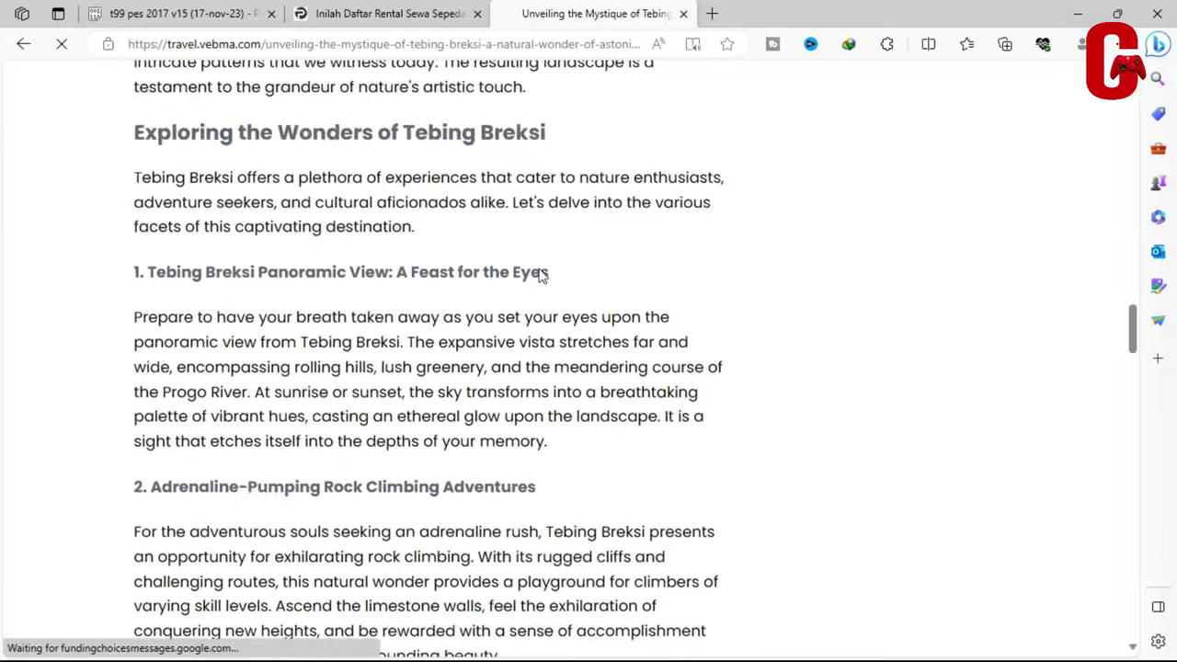
scroll(528, 288, up, 15)
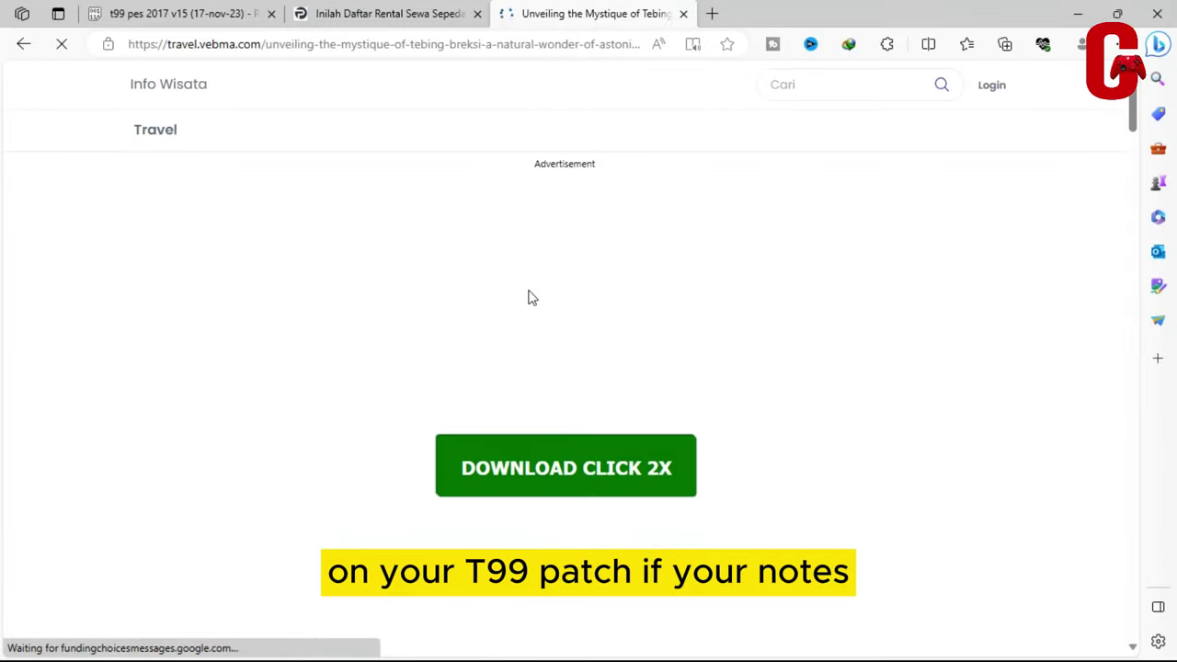
Return to the vebma Tebing Breksi article and scroll to its Click To Verify button
click(388, 11)
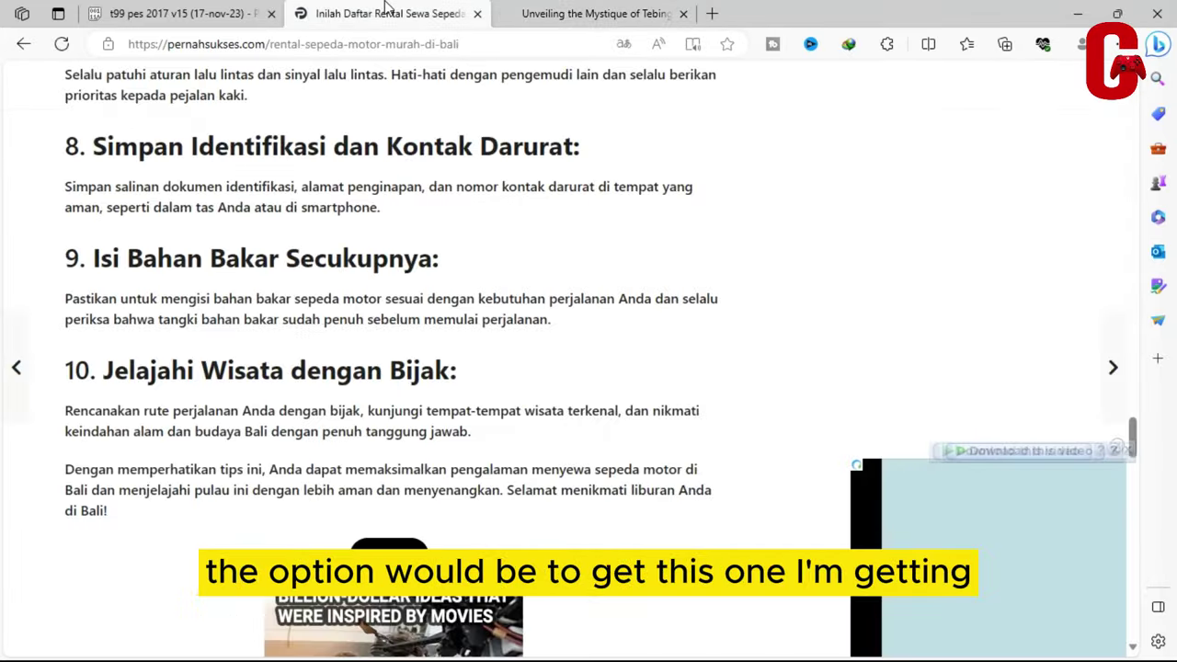
click(546, 8)
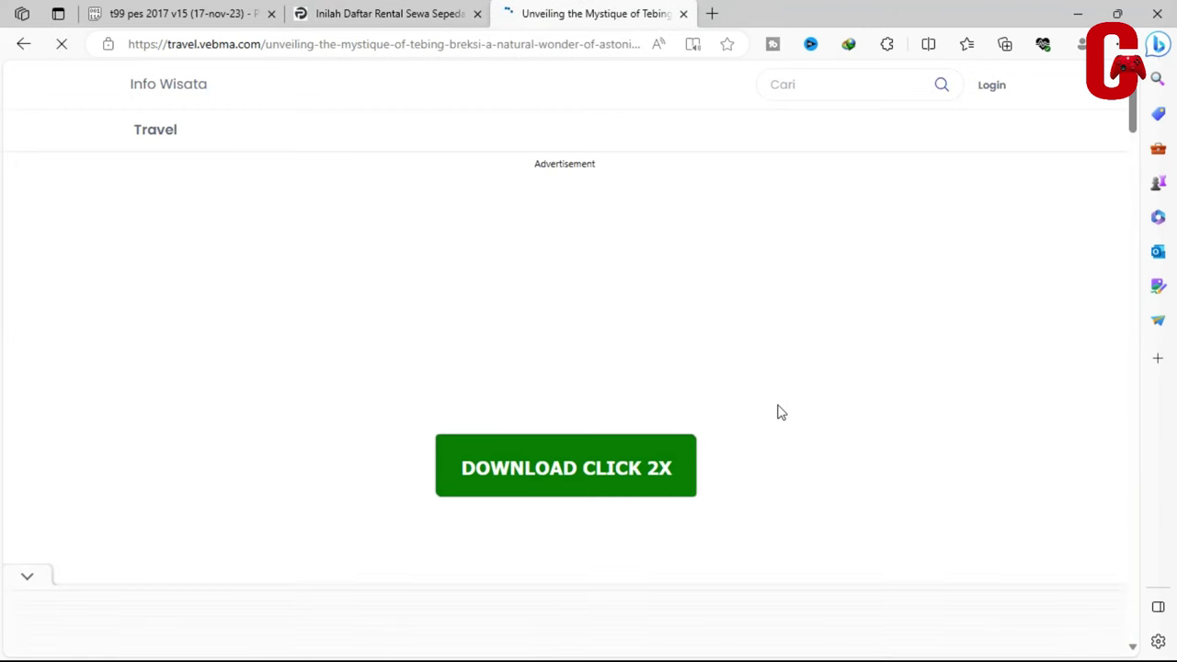
scroll(611, 324, down, 2)
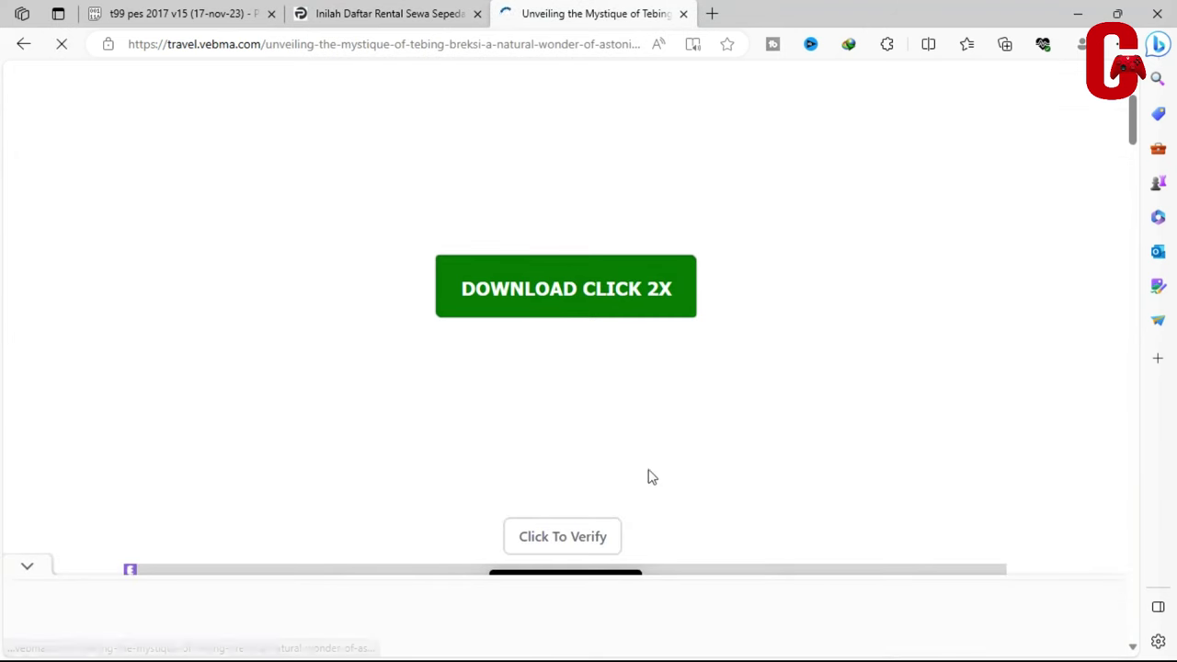
scroll(662, 460, down, 2)
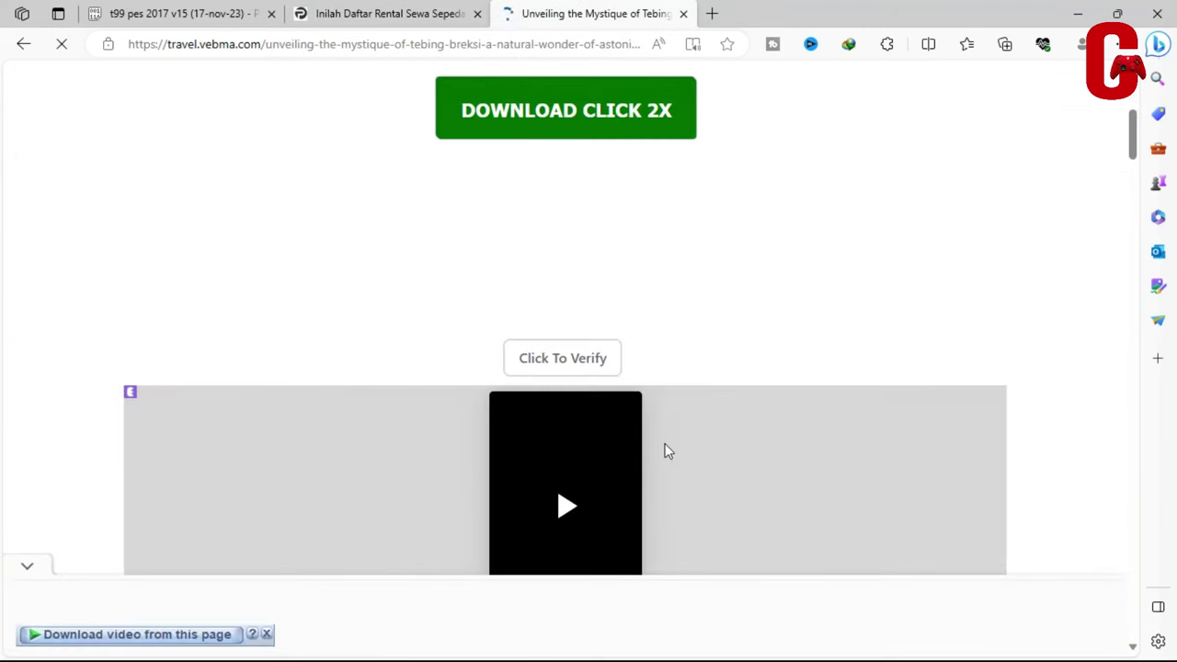
Start the Click To Verify countdown and close the pop-up ad tab
click(566, 367)
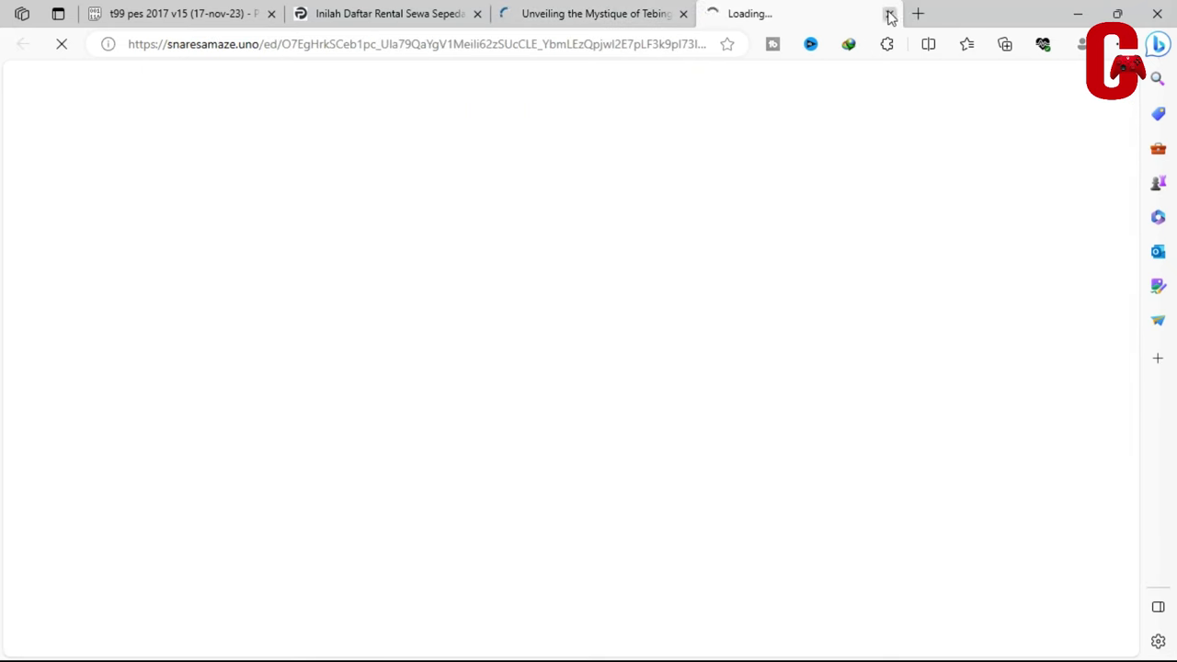
click(890, 14)
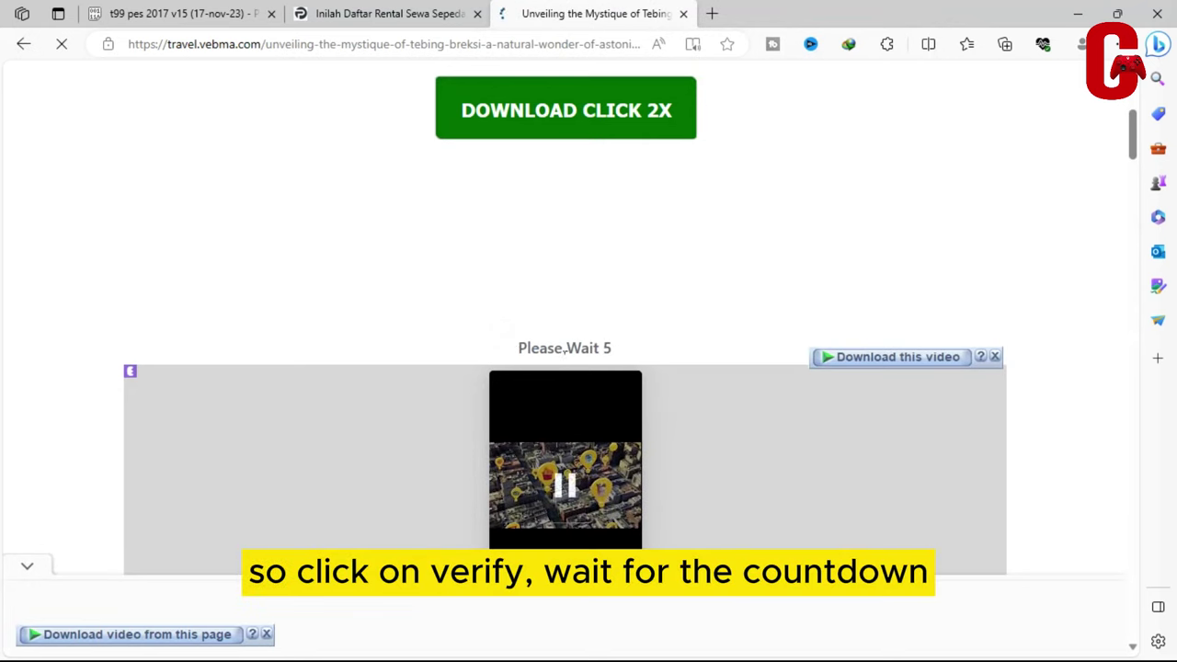
scroll(552, 312, down, 2)
scroll(530, 249, down, 1)
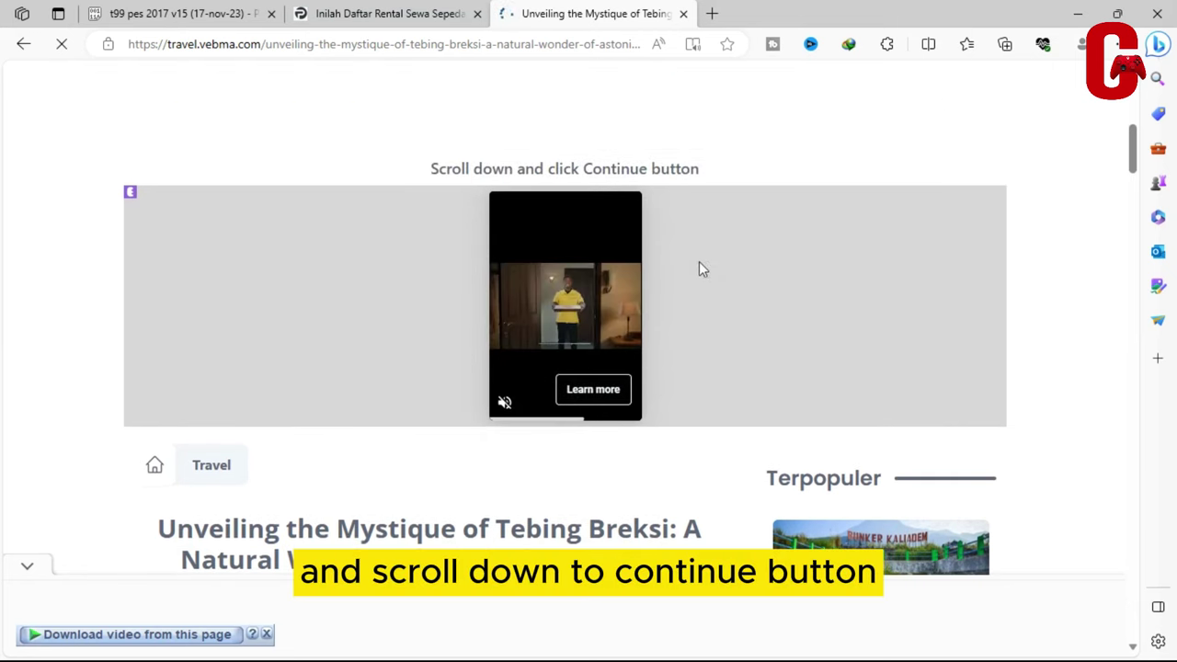
scroll(644, 359, down, 5)
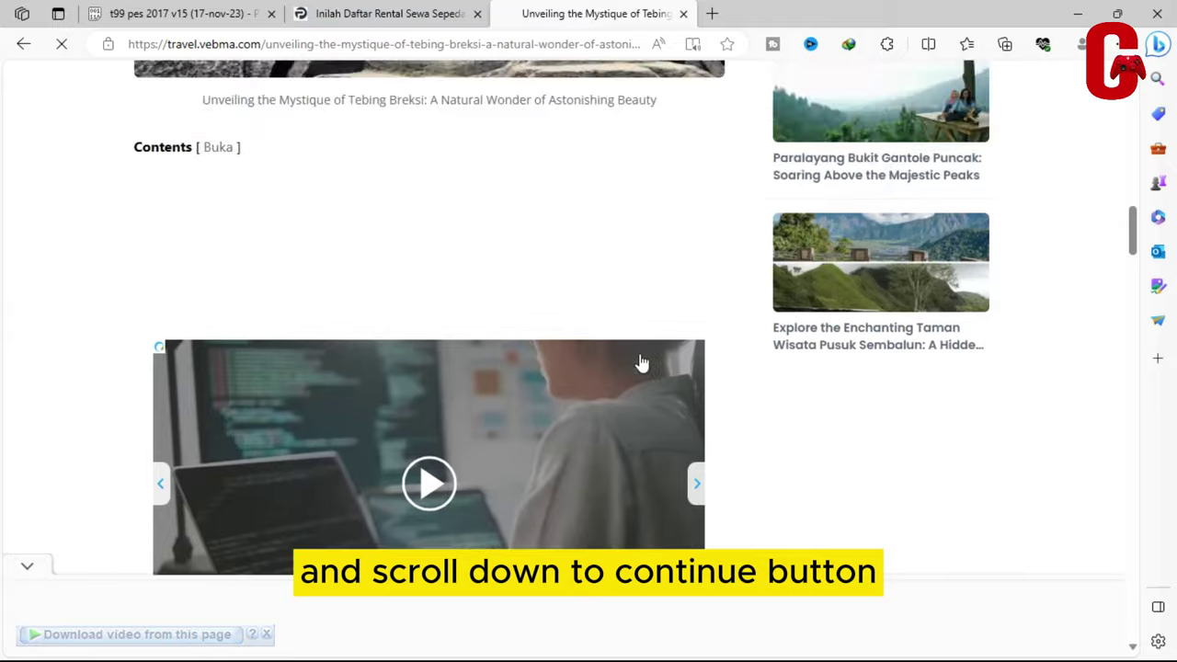
scroll(641, 359, down, 15)
After the countdown, click Continue at the end of the Tebing Breksi article
scroll(641, 355, down, 15)
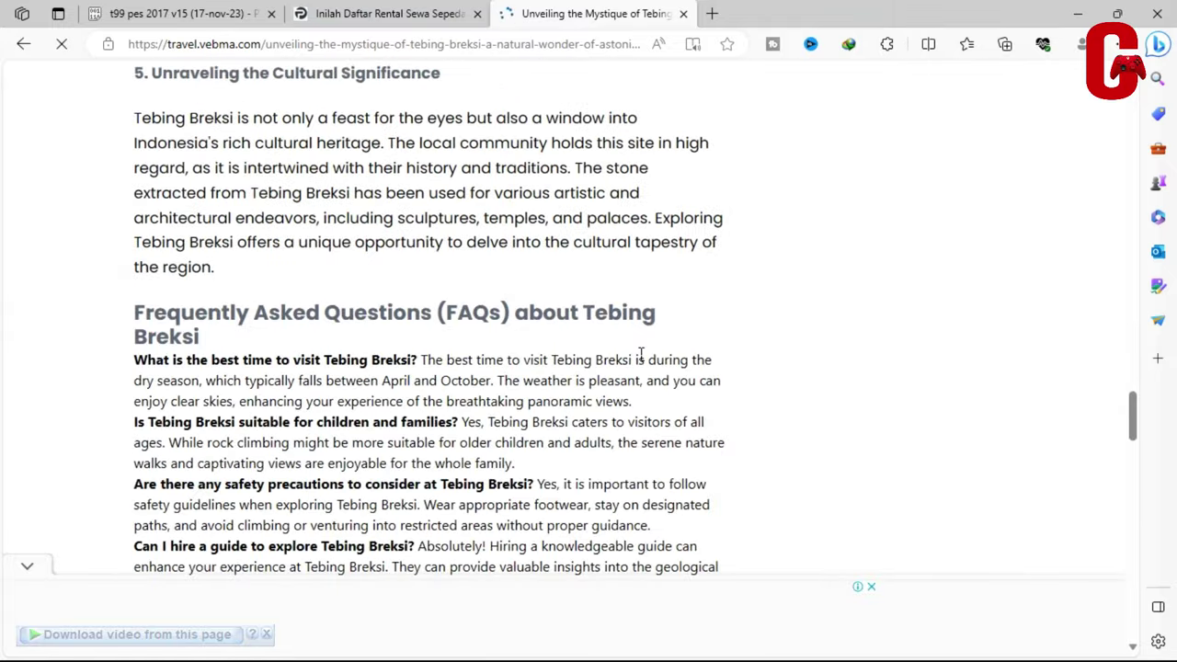
scroll(641, 356, down, 5)
scroll(640, 361, down, 10)
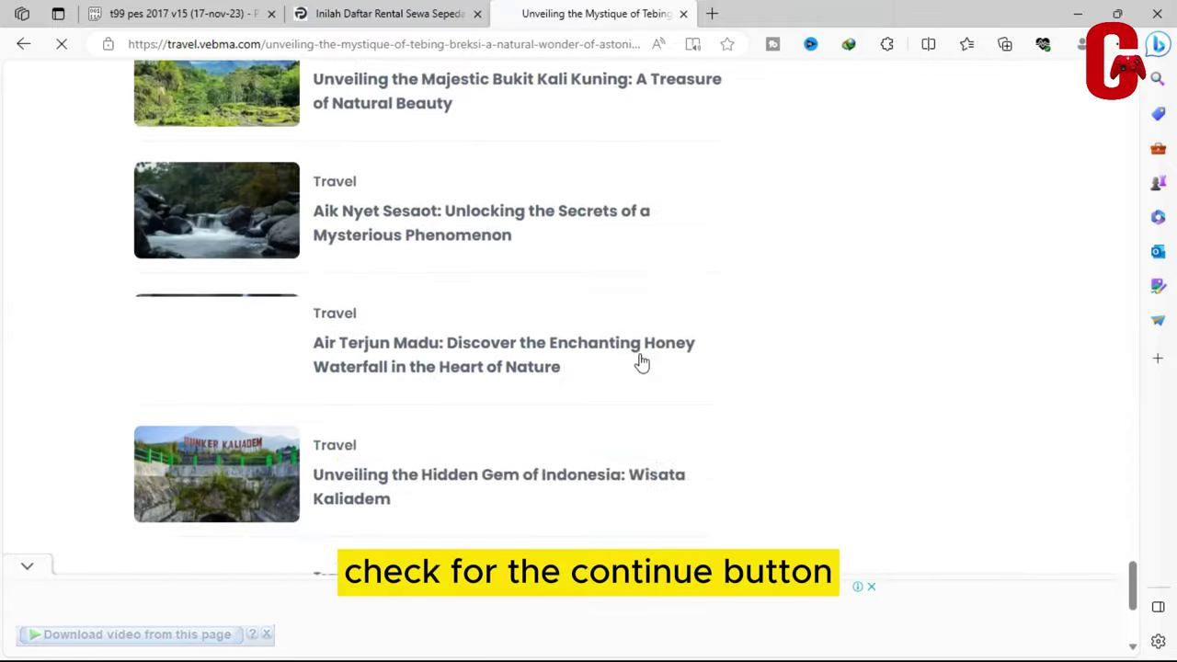
scroll(641, 362, up, 14)
scroll(642, 362, up, 7)
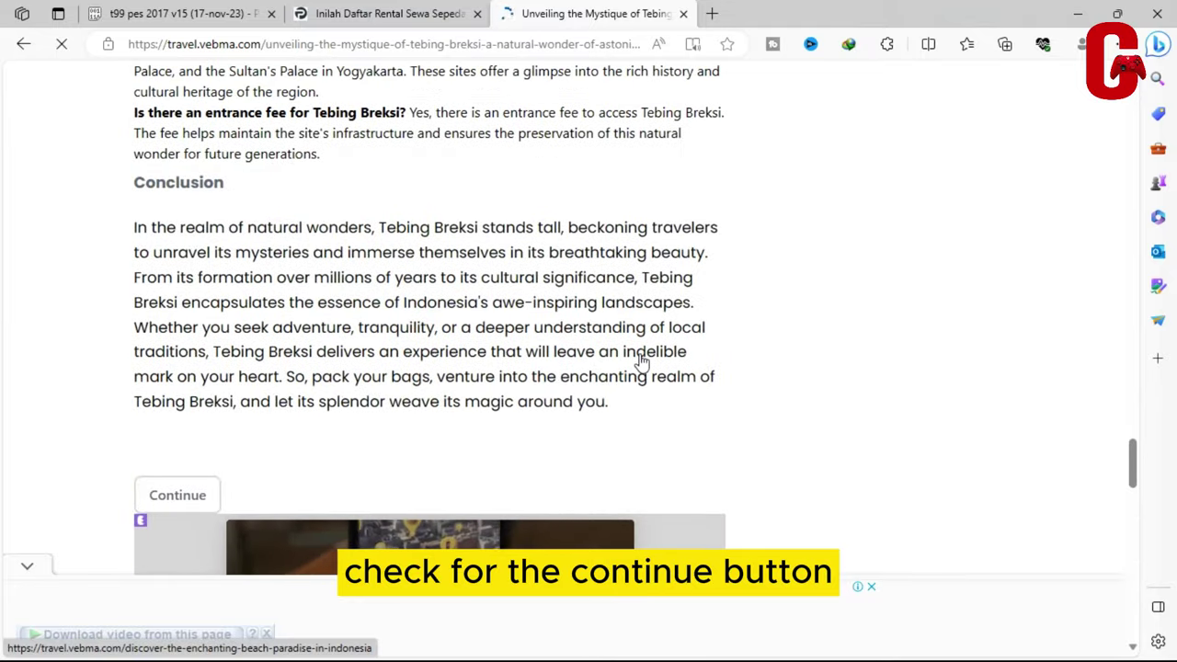
scroll(641, 361, down, 5)
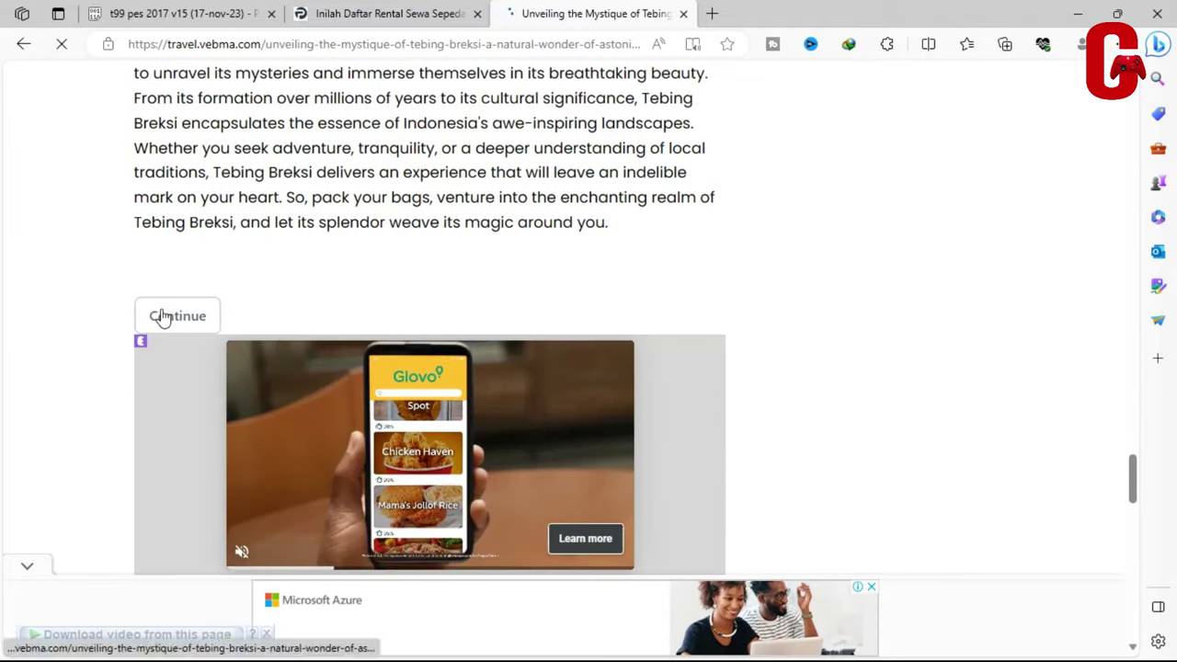
click(158, 316)
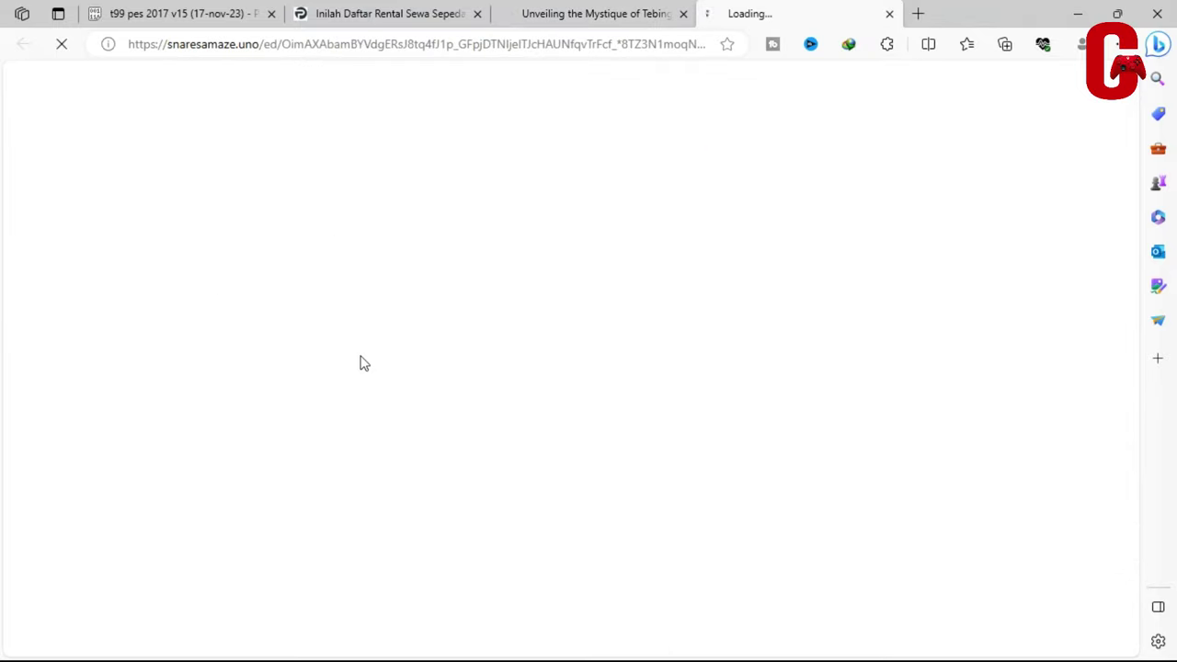
Close the snaresamaze tab and Mp3 Downloader ad, then click Generate Link below the Conclusion
click(887, 14)
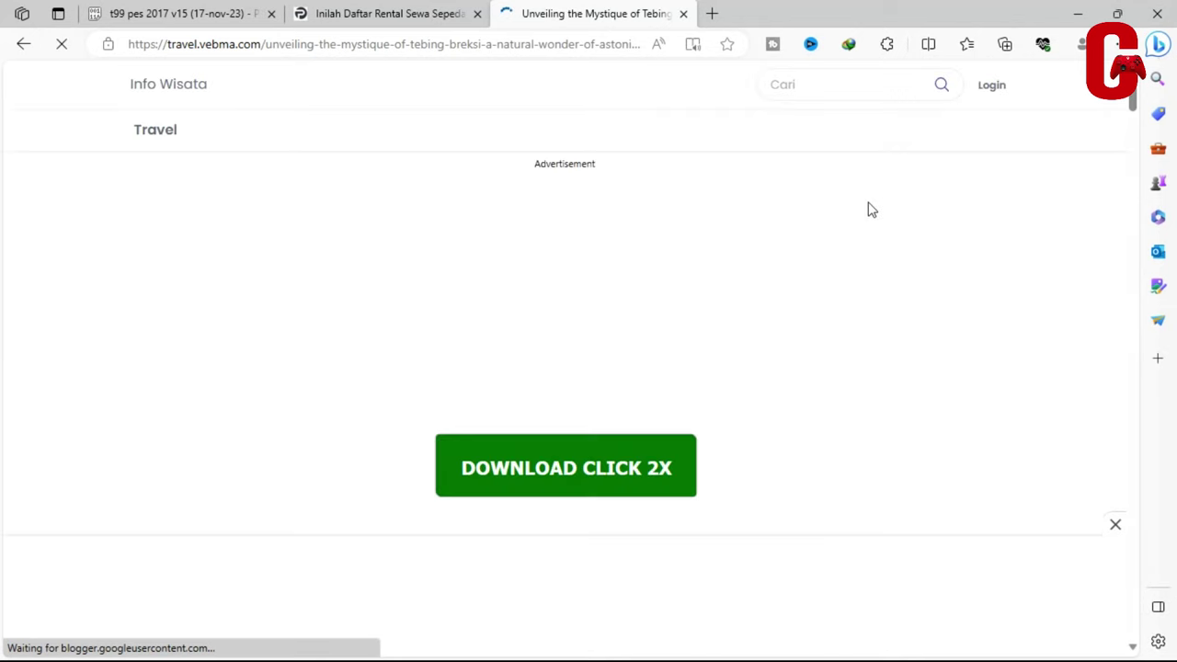
scroll(614, 286, down, 20)
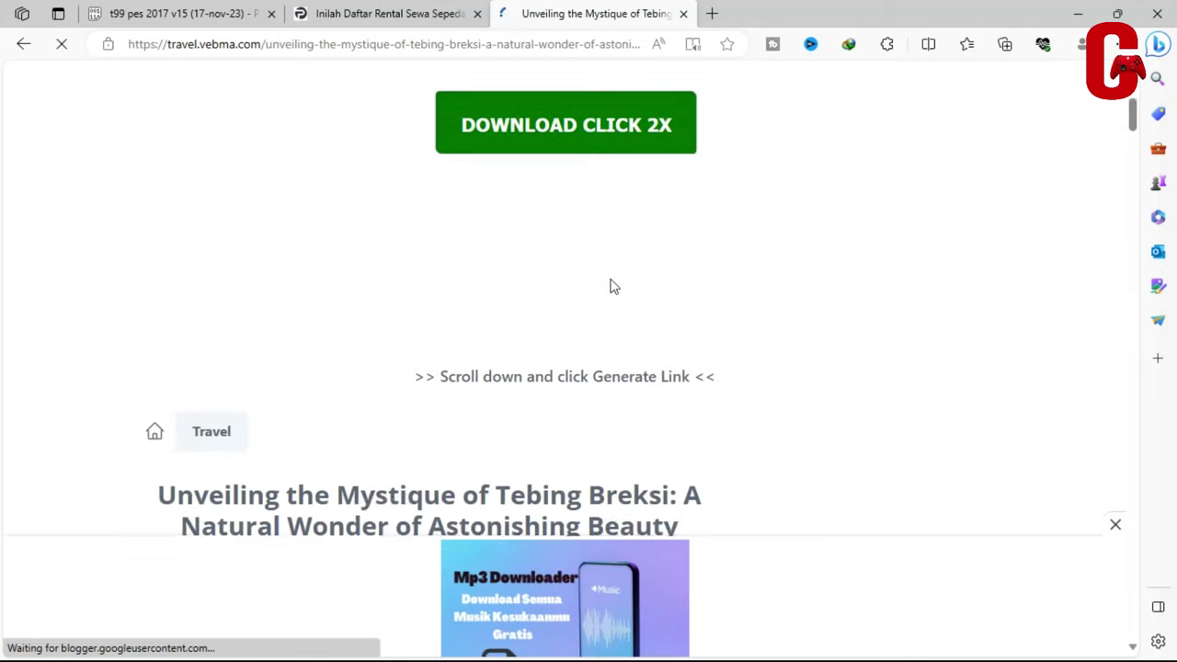
scroll(614, 286, down, 15)
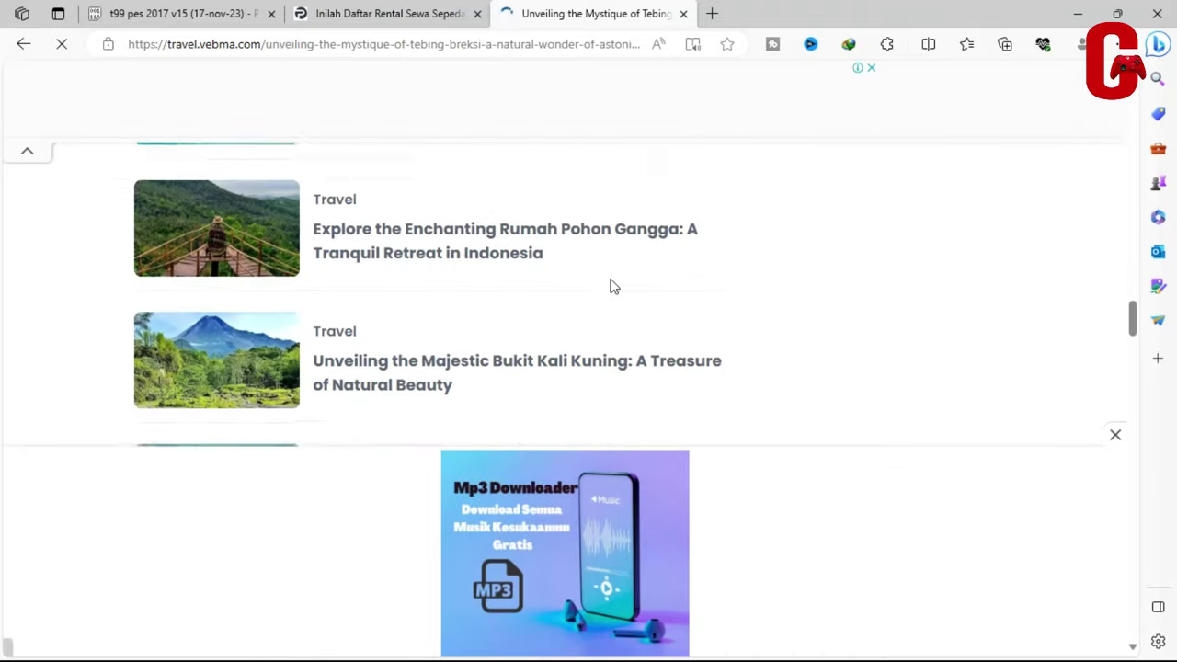
scroll(612, 286, down, 15)
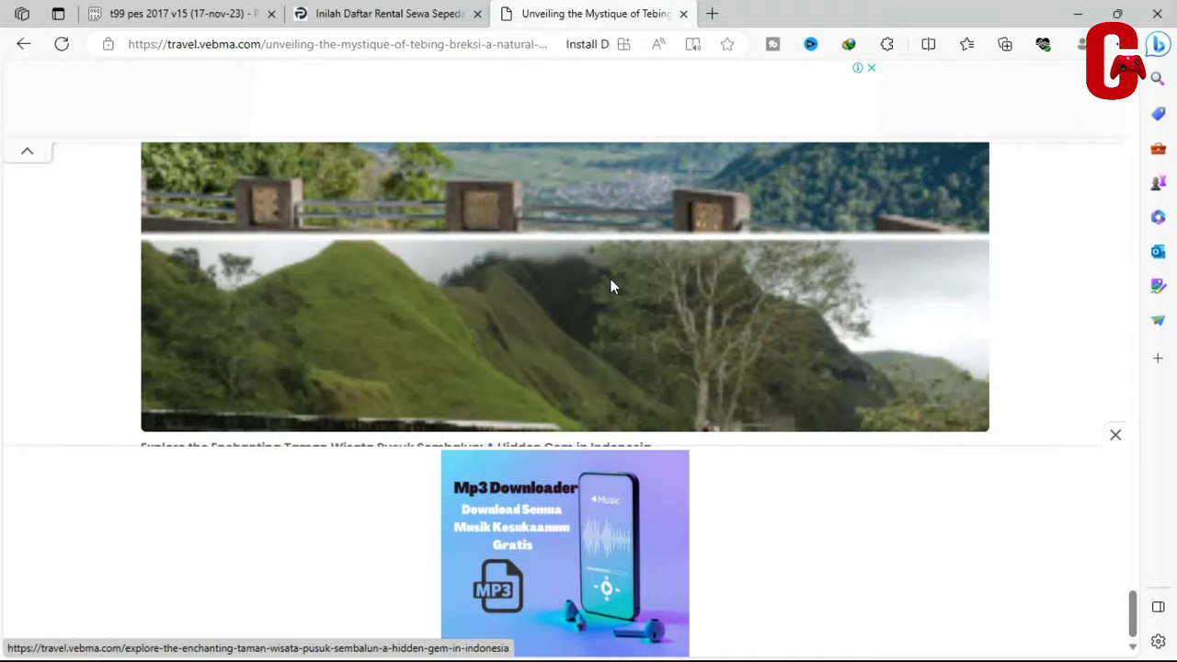
click(1116, 435)
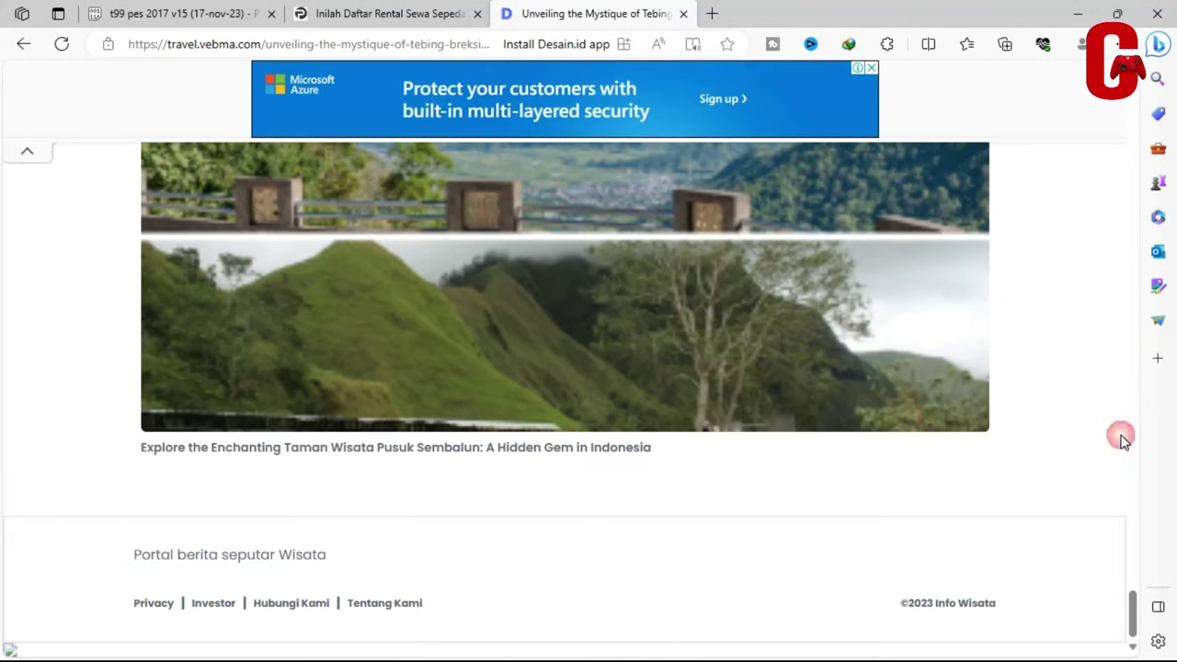
scroll(678, 426, up, 15)
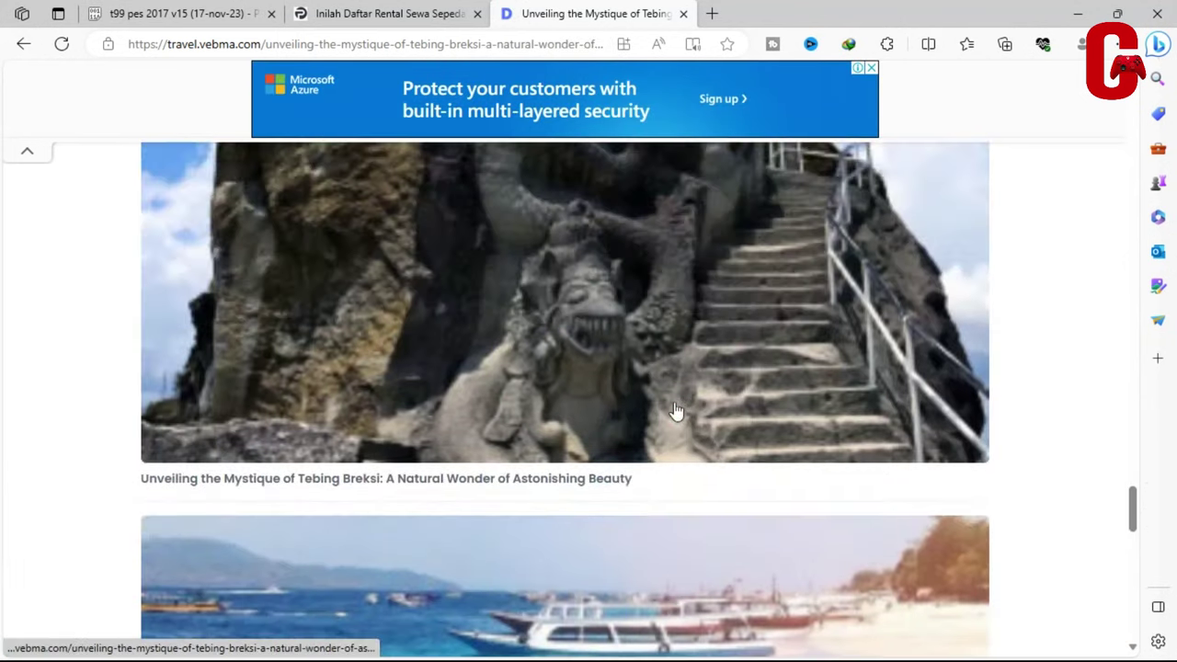
scroll(664, 394, up, 15)
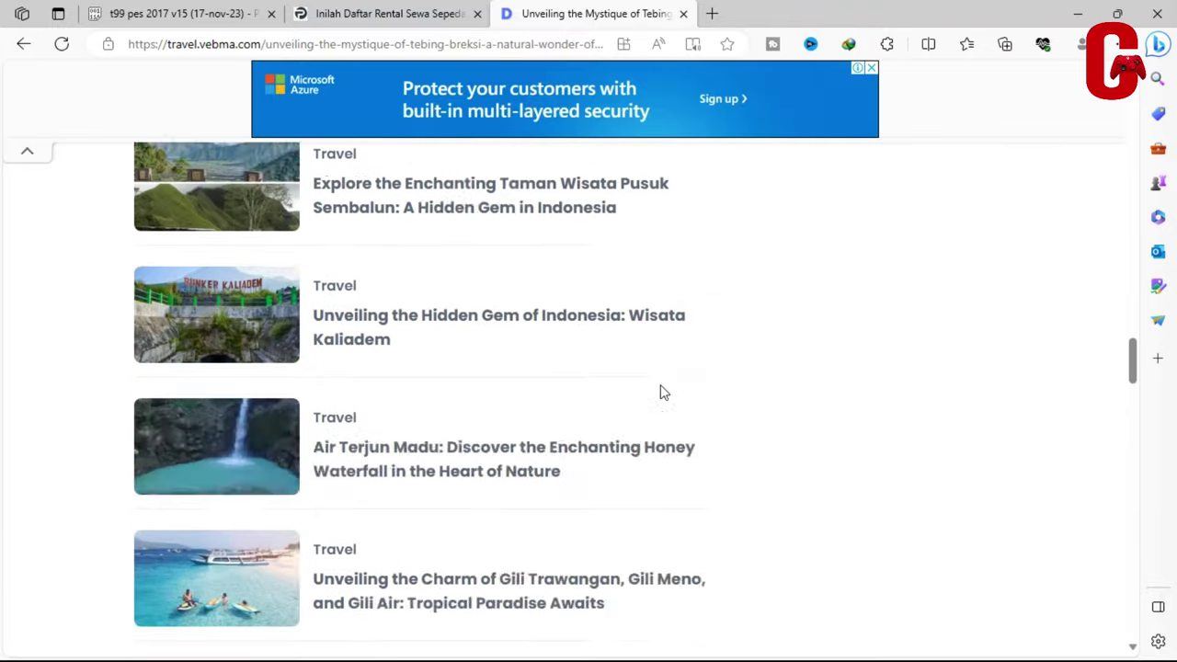
scroll(657, 394, up, 1)
click(175, 352)
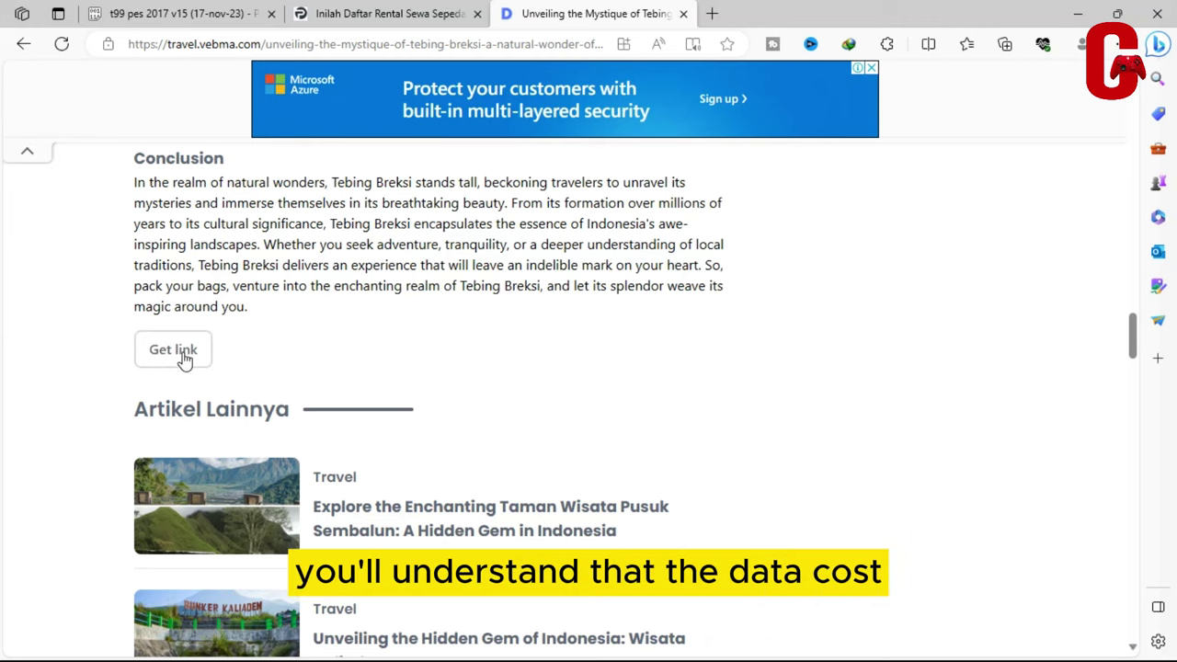
Follow the generated link, go back from the 404 page, and scroll up to 'Click to Scan URL'
click(183, 354)
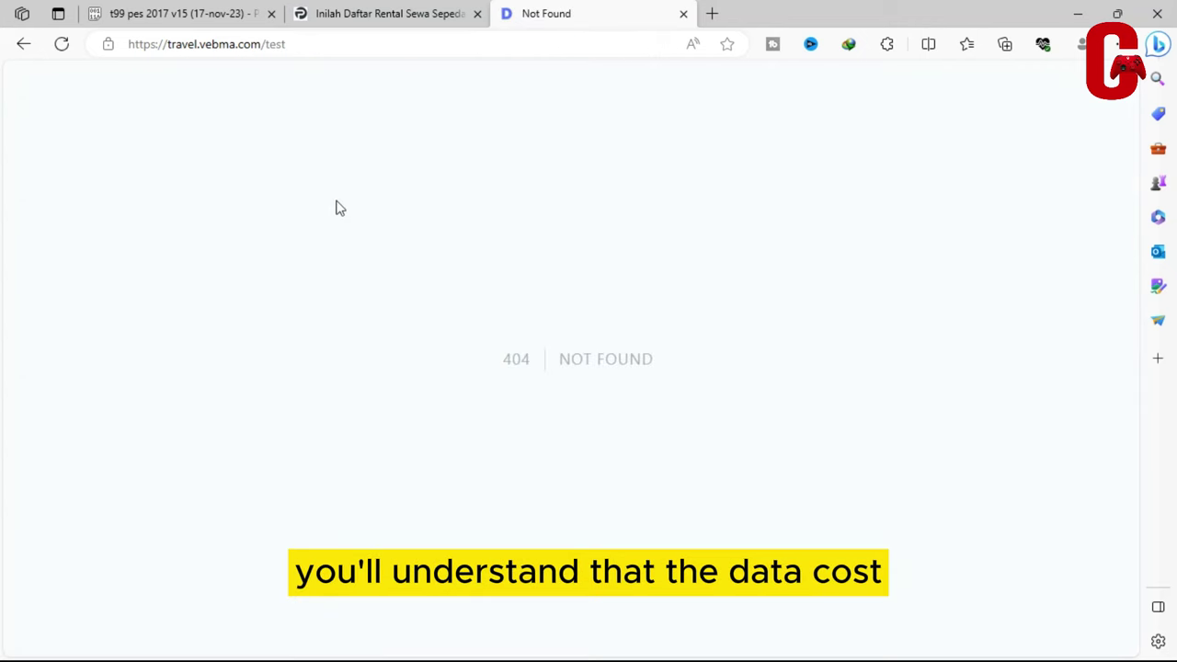
click(23, 44)
scroll(217, 350, down, 4)
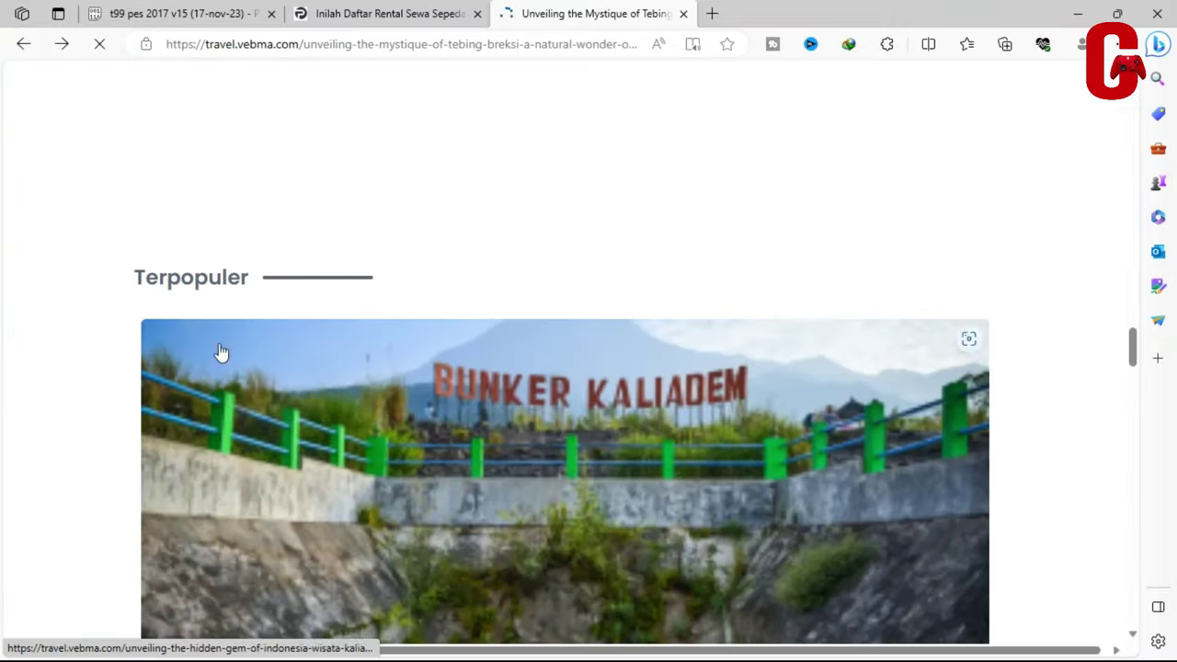
scroll(197, 263, up, 4)
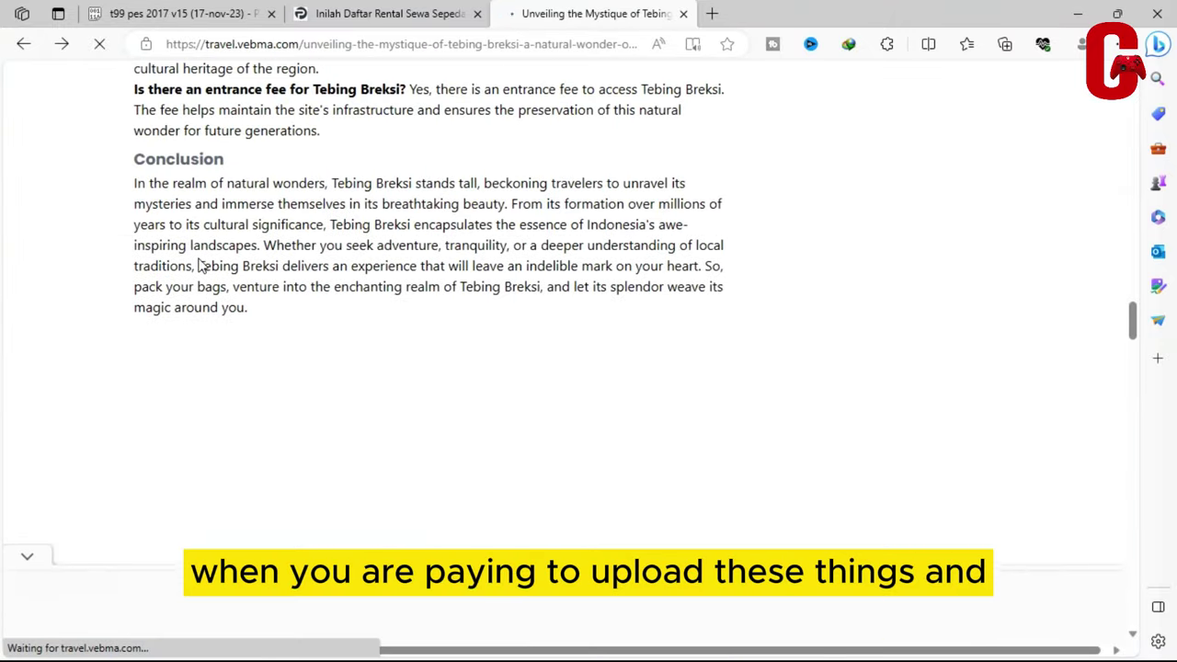
scroll(198, 265, down, 5)
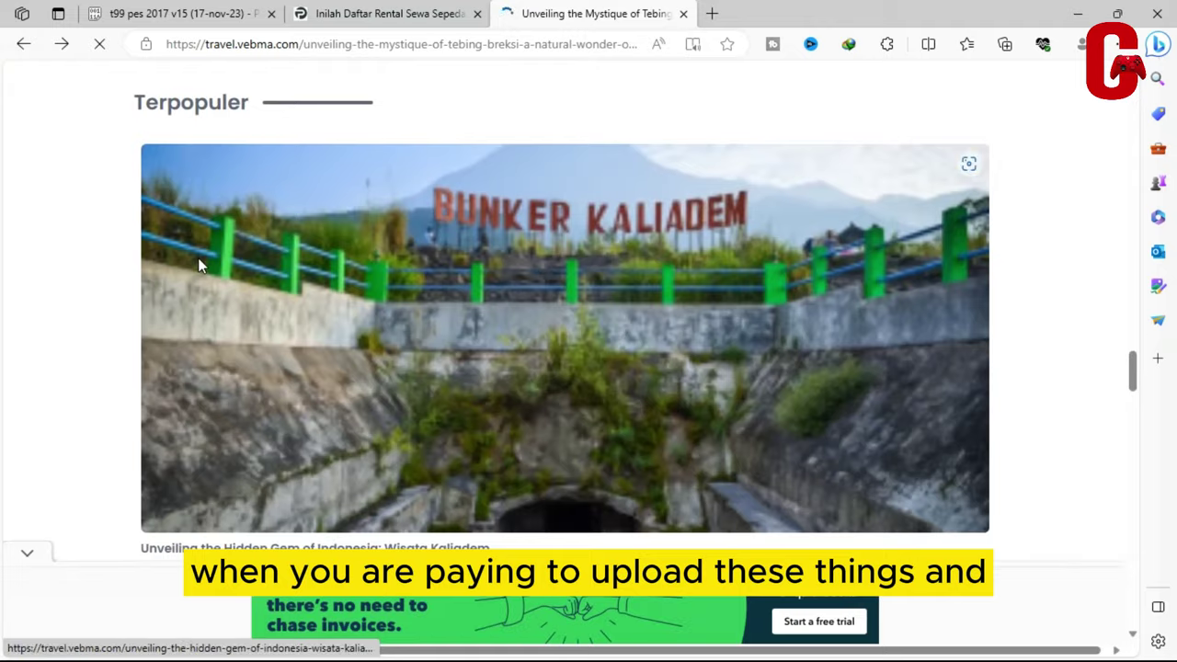
scroll(200, 266, down, 15)
scroll(199, 264, down, 7)
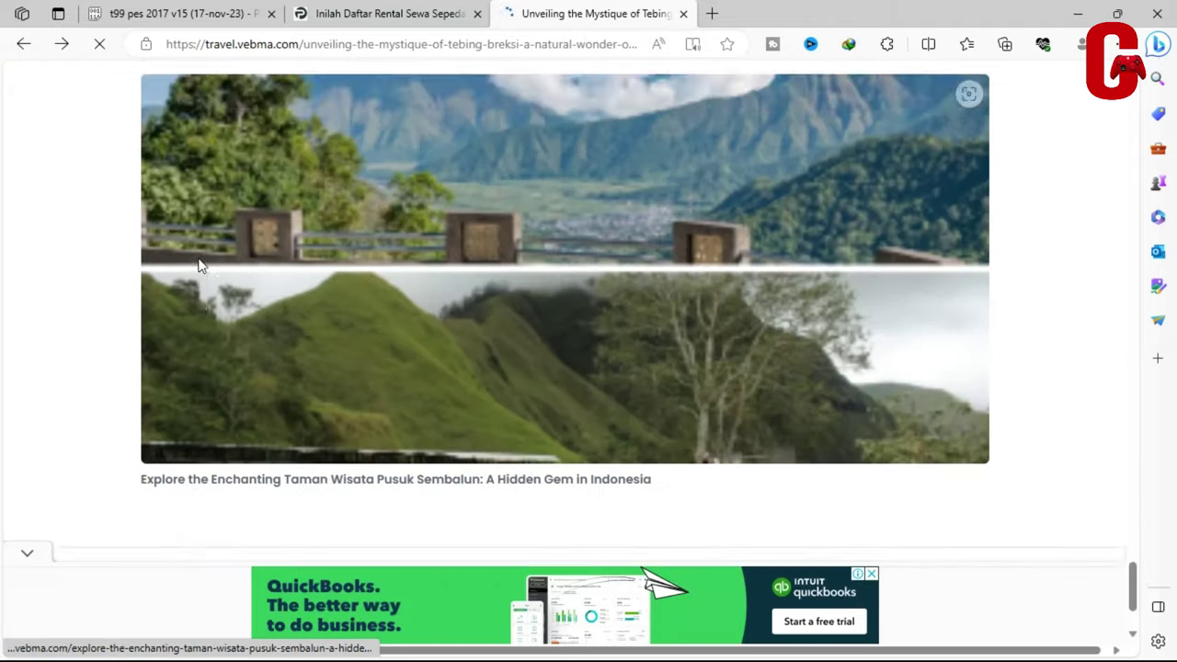
scroll(181, 296, up, 5)
scroll(181, 294, up, 10)
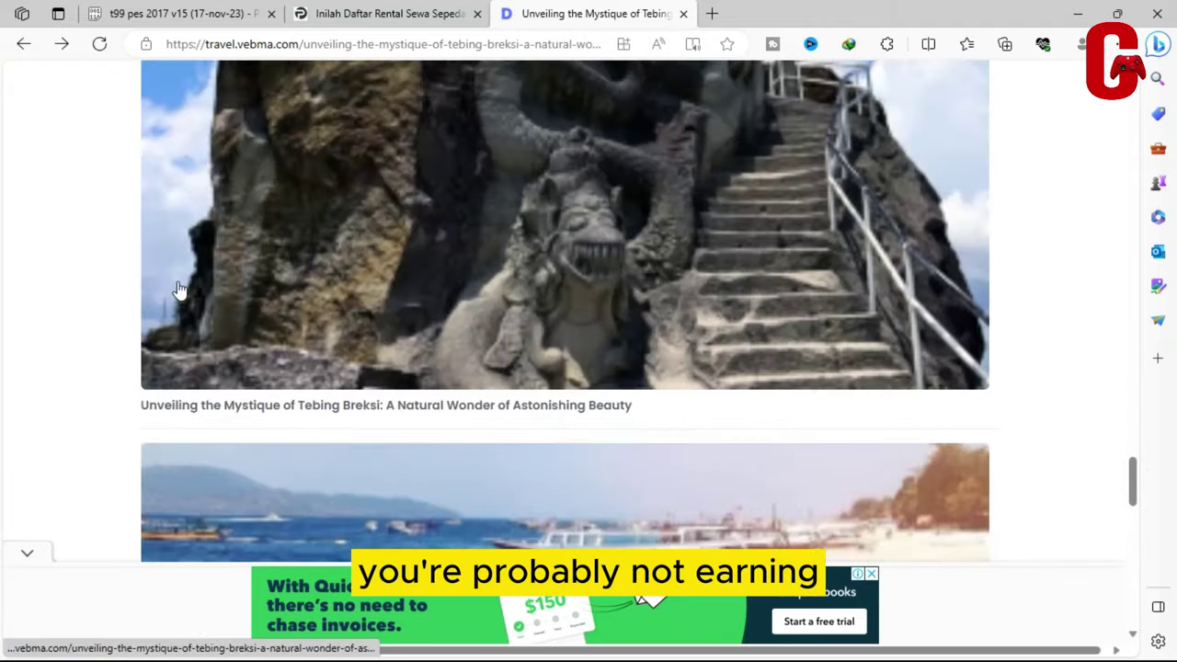
scroll(180, 288, up, 15)
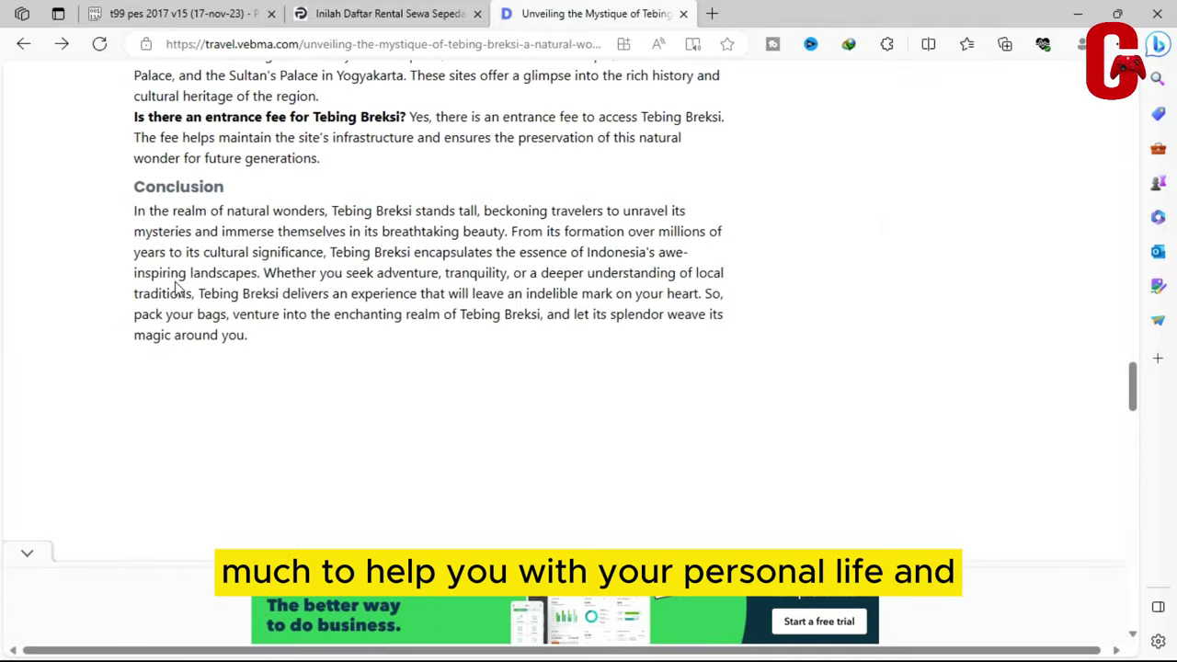
scroll(175, 287, up, 15)
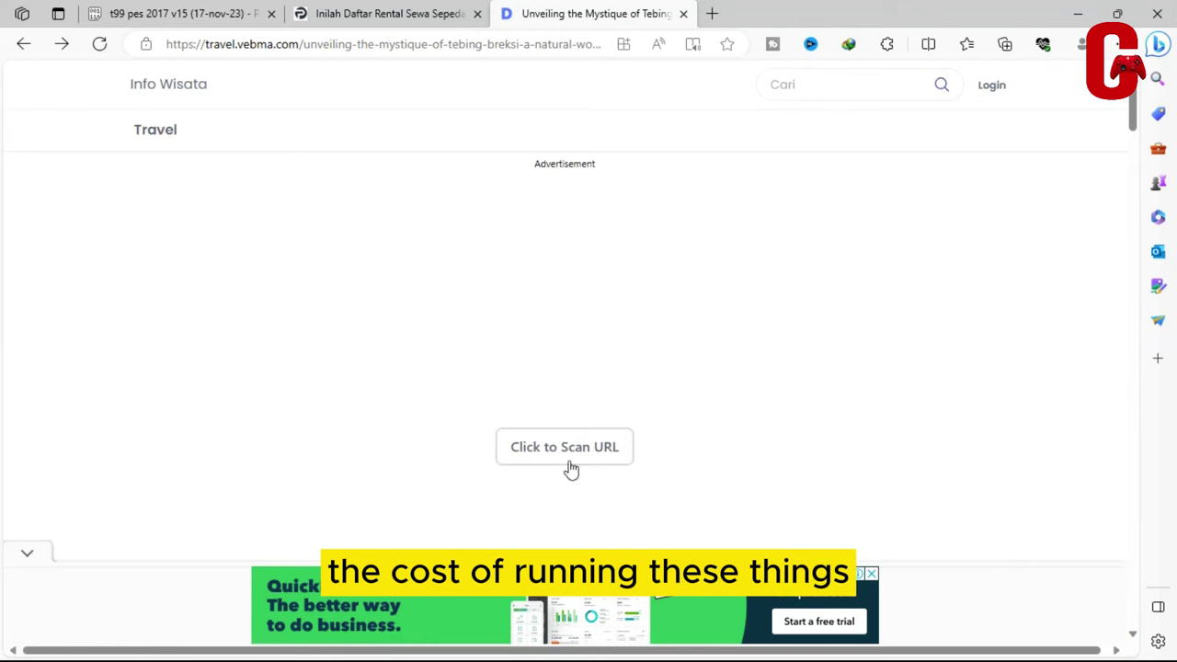
Scan the URL and click Get URL to reach the Adtival final-URL page
click(569, 464)
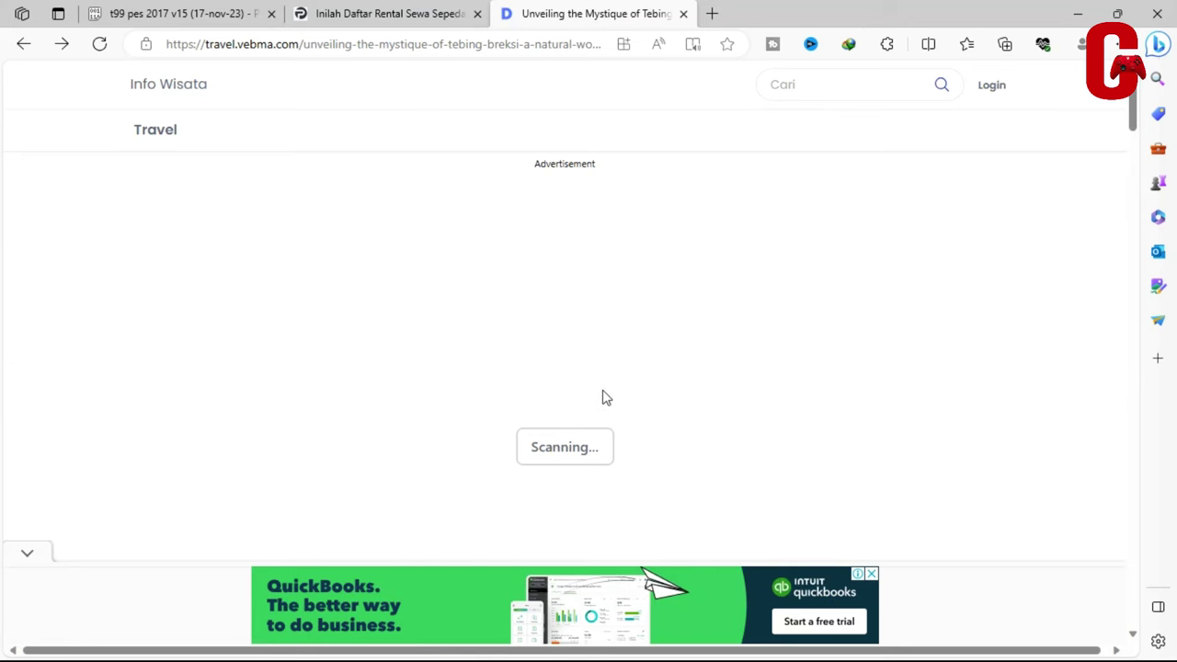
click(590, 454)
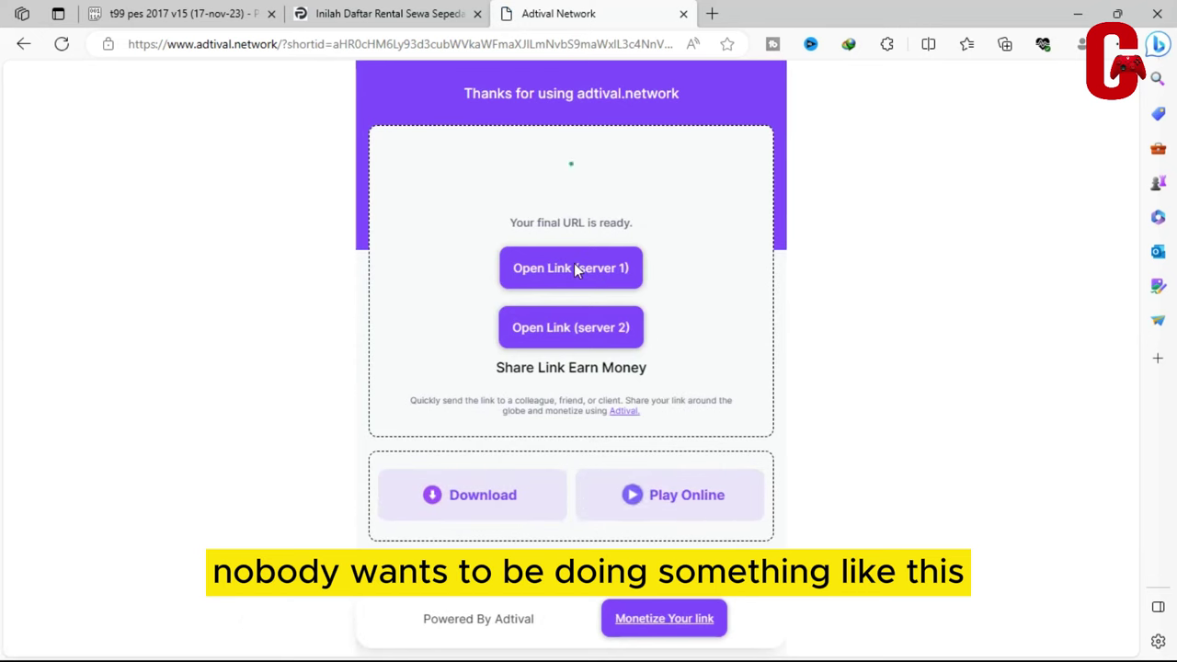
Open the server 1 link to the MediaFire page for the 253.56MB t99 patch v.15 archive
click(596, 269)
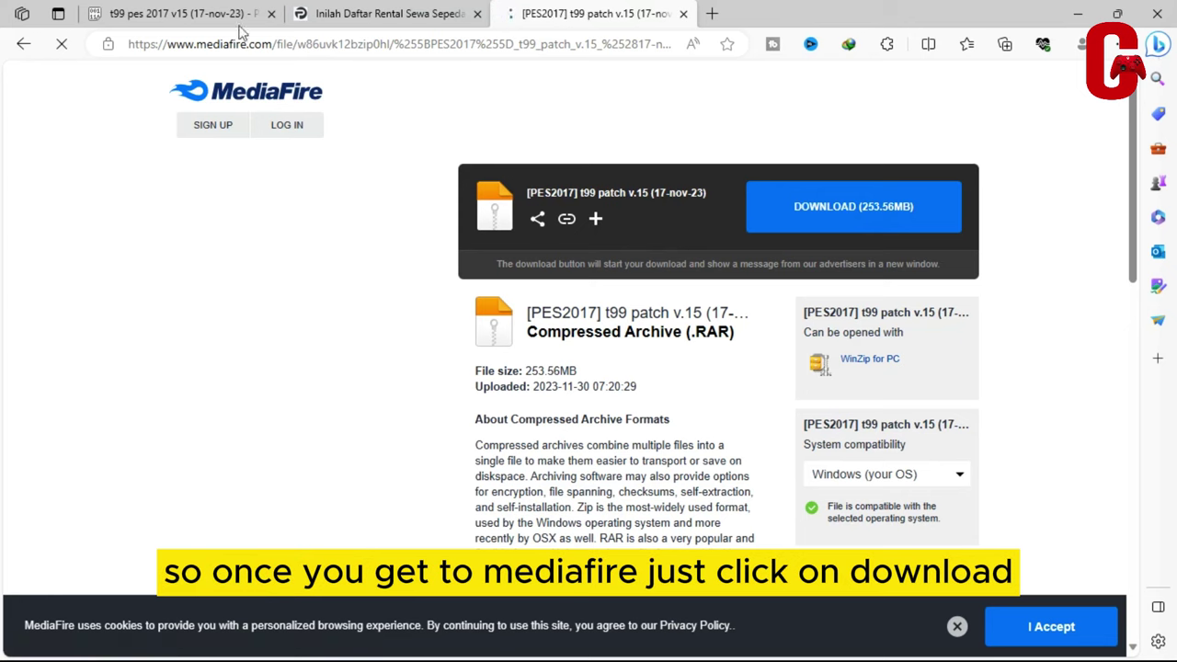
Start the 253 MB t99 patch download from MediaFire in IDM, then pause it
click(781, 216)
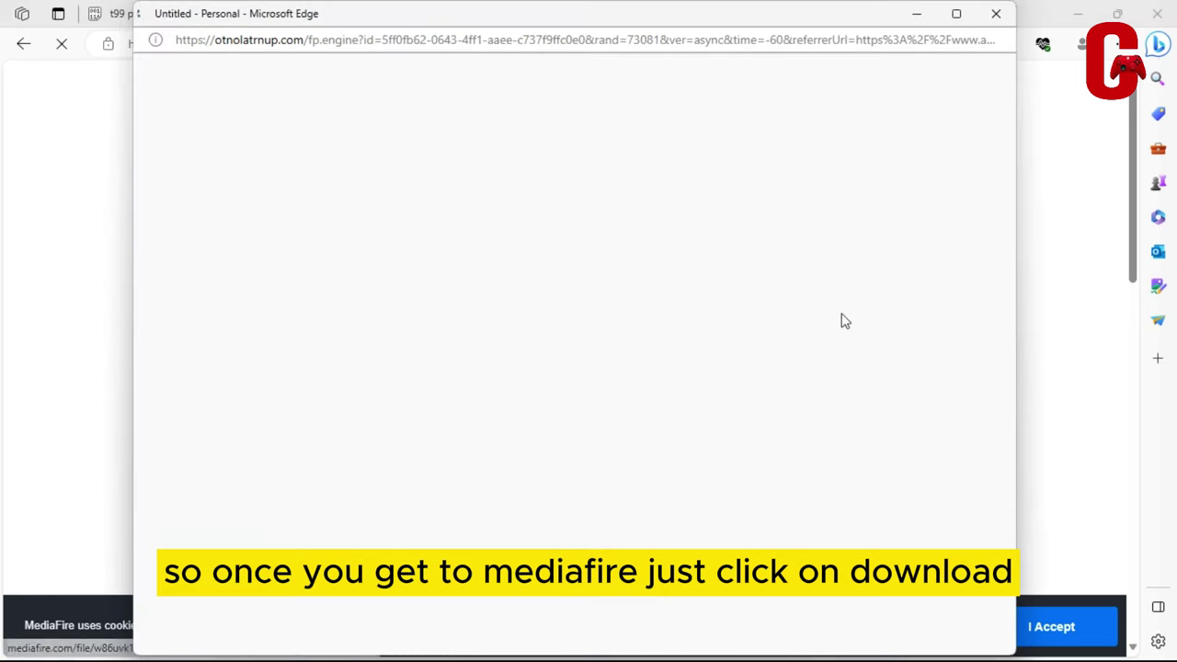
click(996, 13)
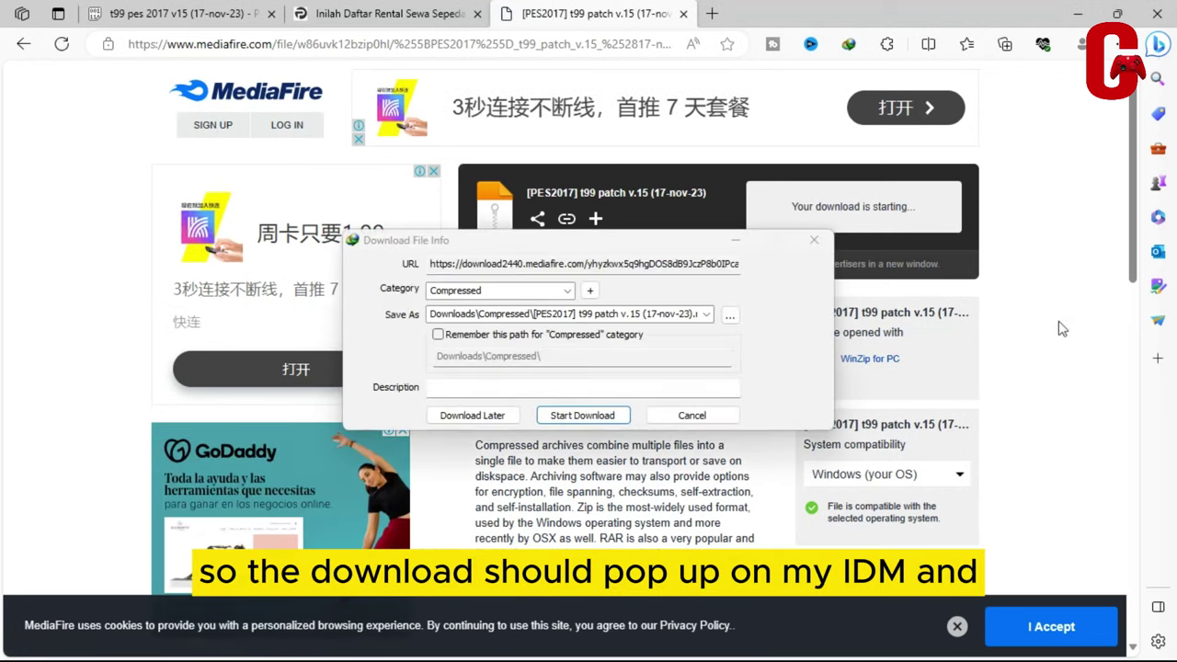
click(583, 418)
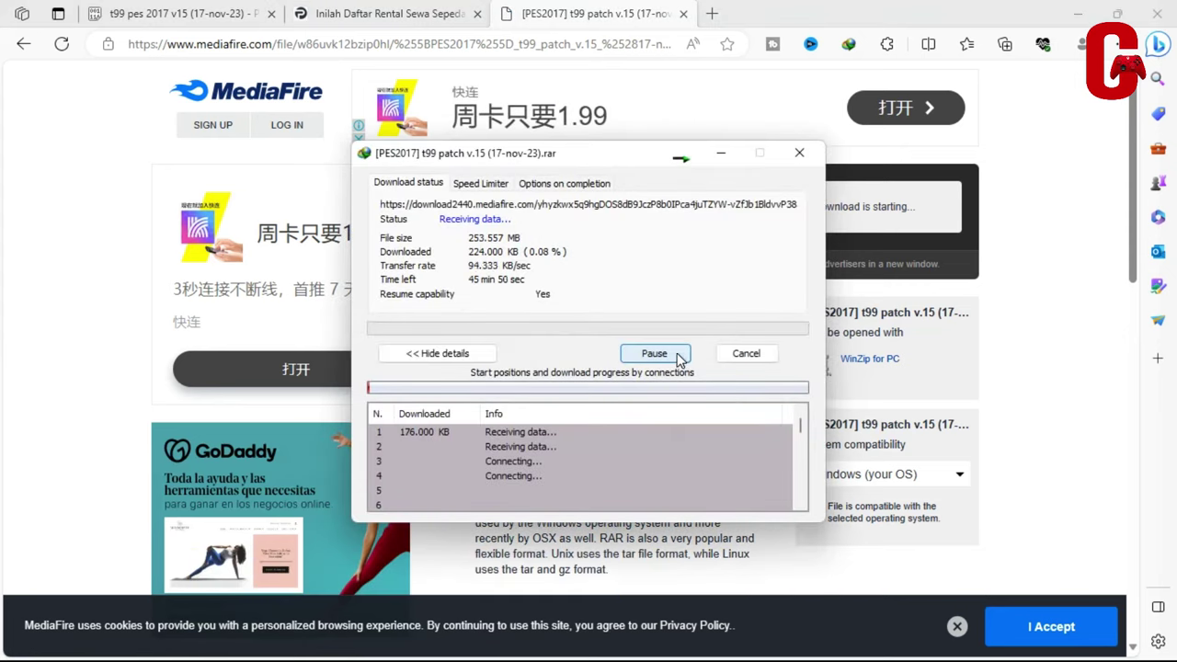
click(677, 355)
click(799, 152)
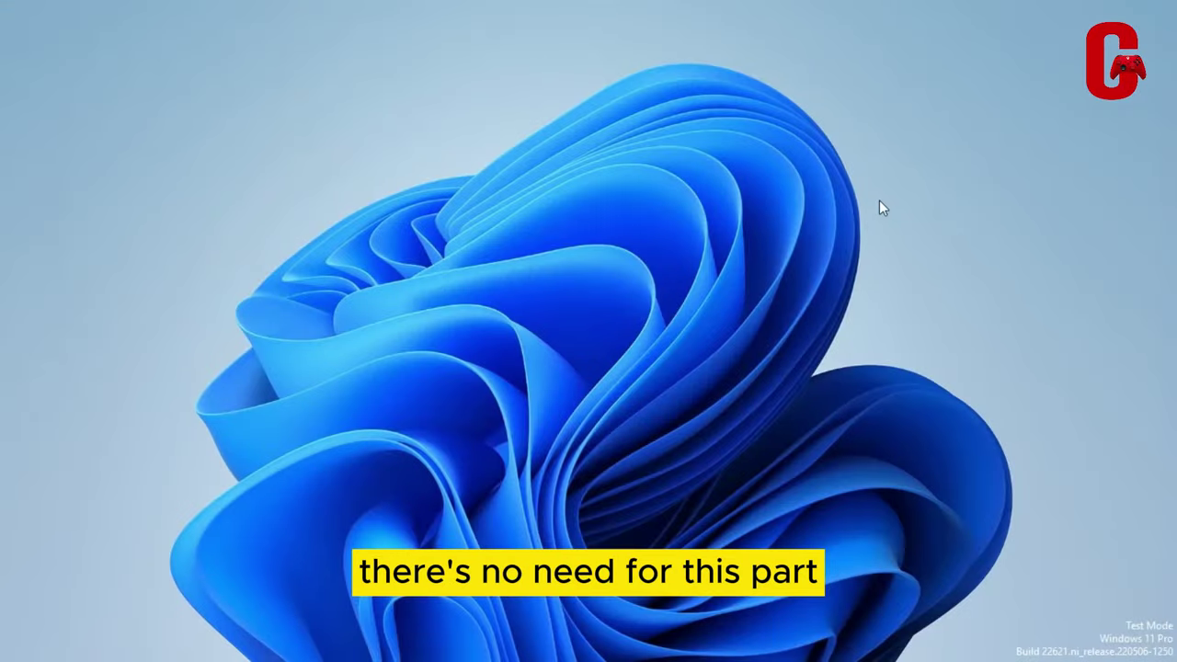
Open the t99 patch v.15 RAR from Downloads > Telegram Desktop and its inner folder in WinRAR
mouse_move(638, 633)
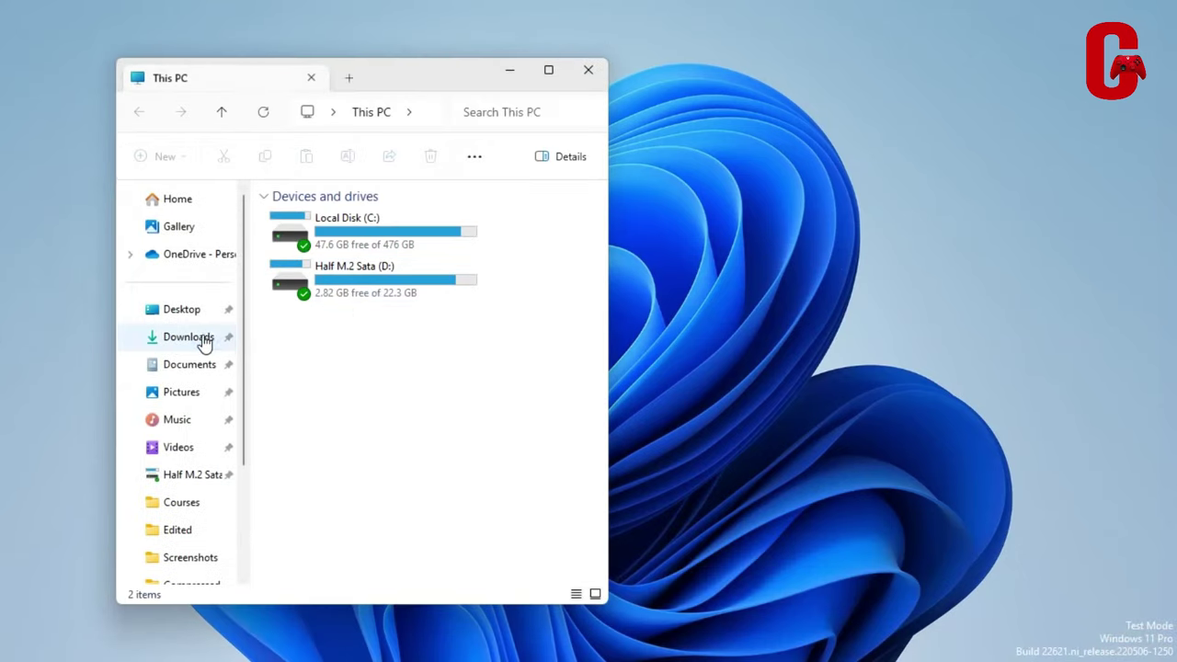
click(205, 340)
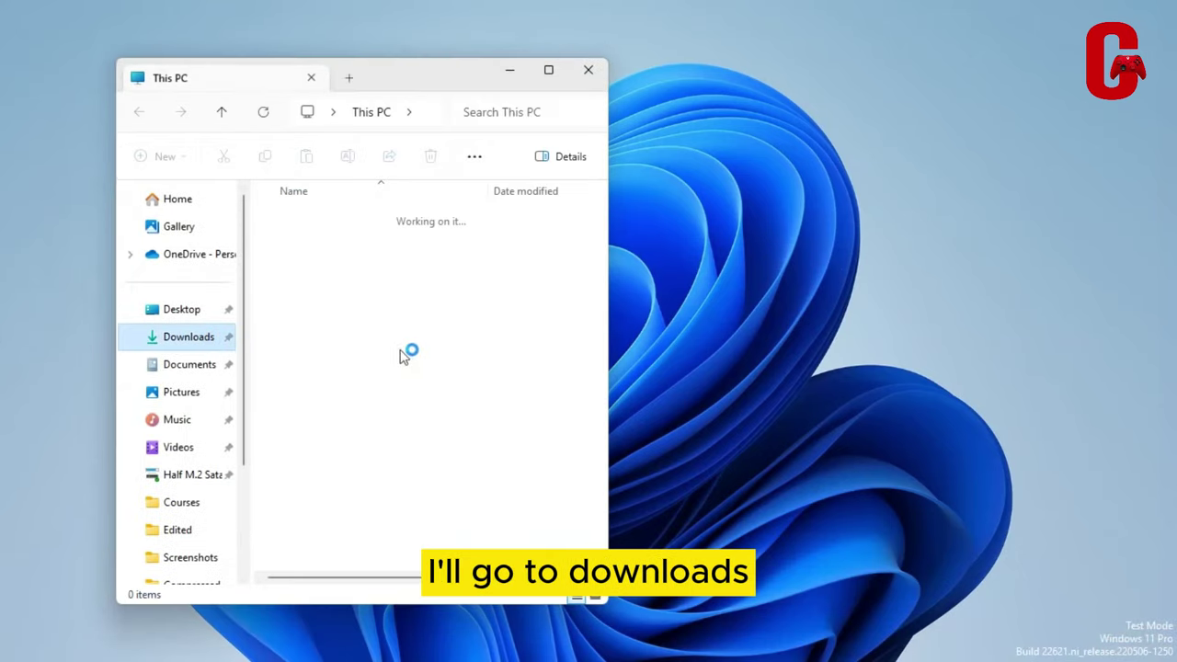
click(339, 413)
double_click(339, 413)
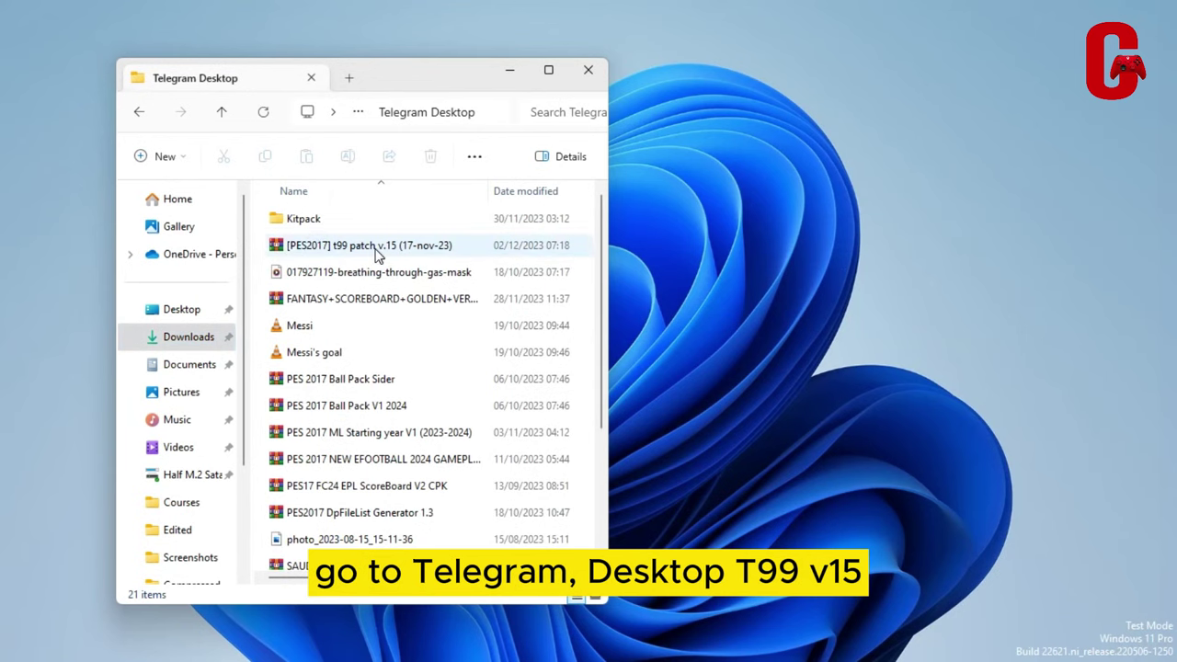
click(338, 254)
double_click(343, 248)
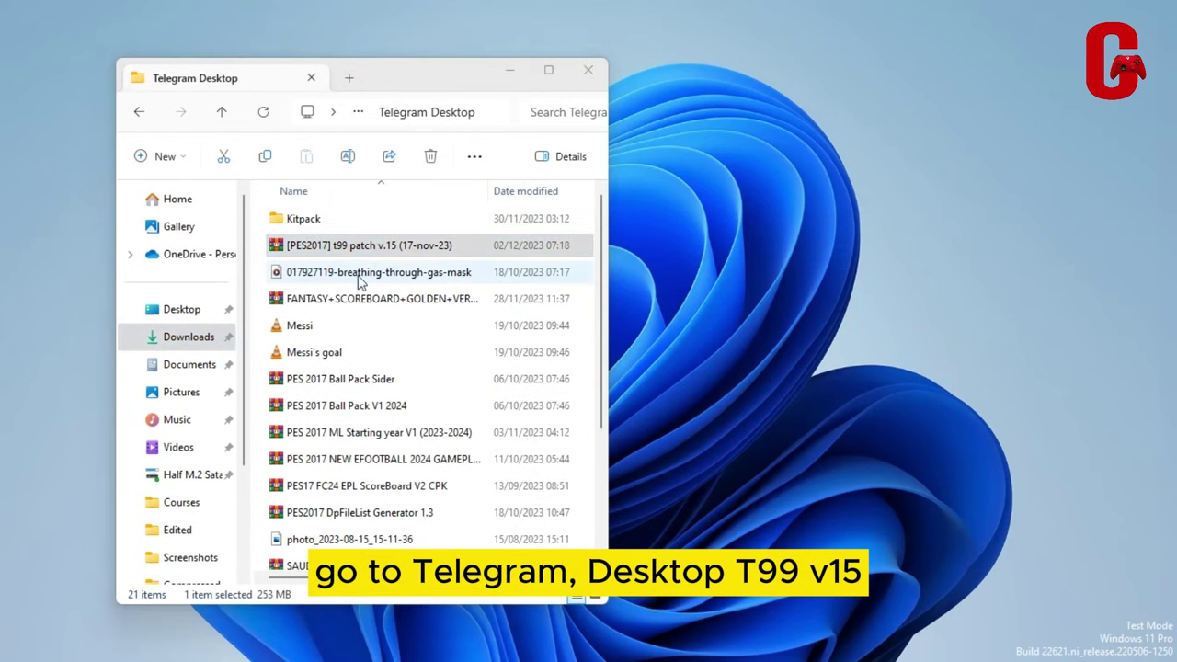
double_click(129, 421)
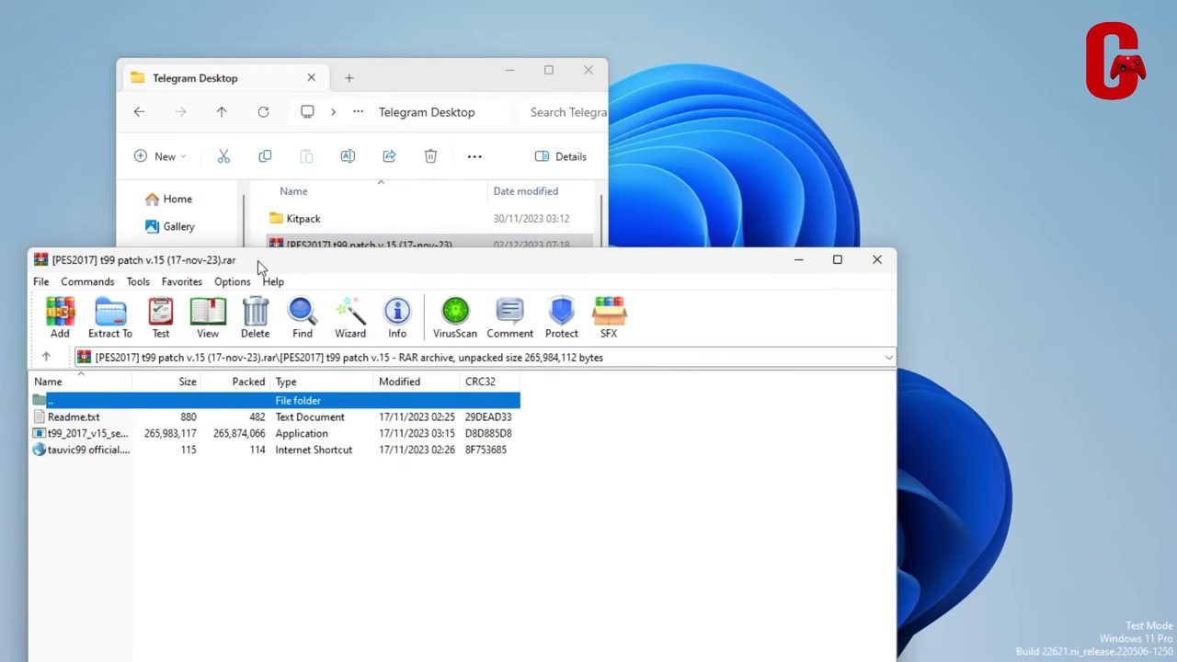
Move the WinRAR window aside and launch t99_2017_v15_setup.exe from the archive
drag(257, 260, 627, 131)
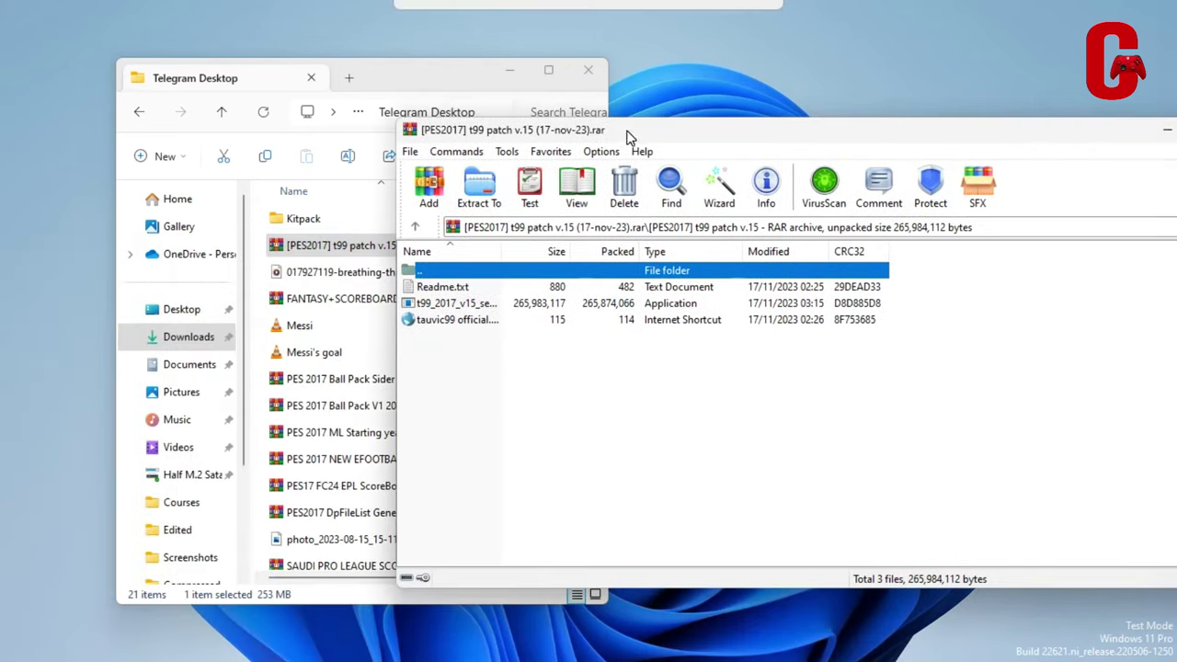
double_click(465, 303)
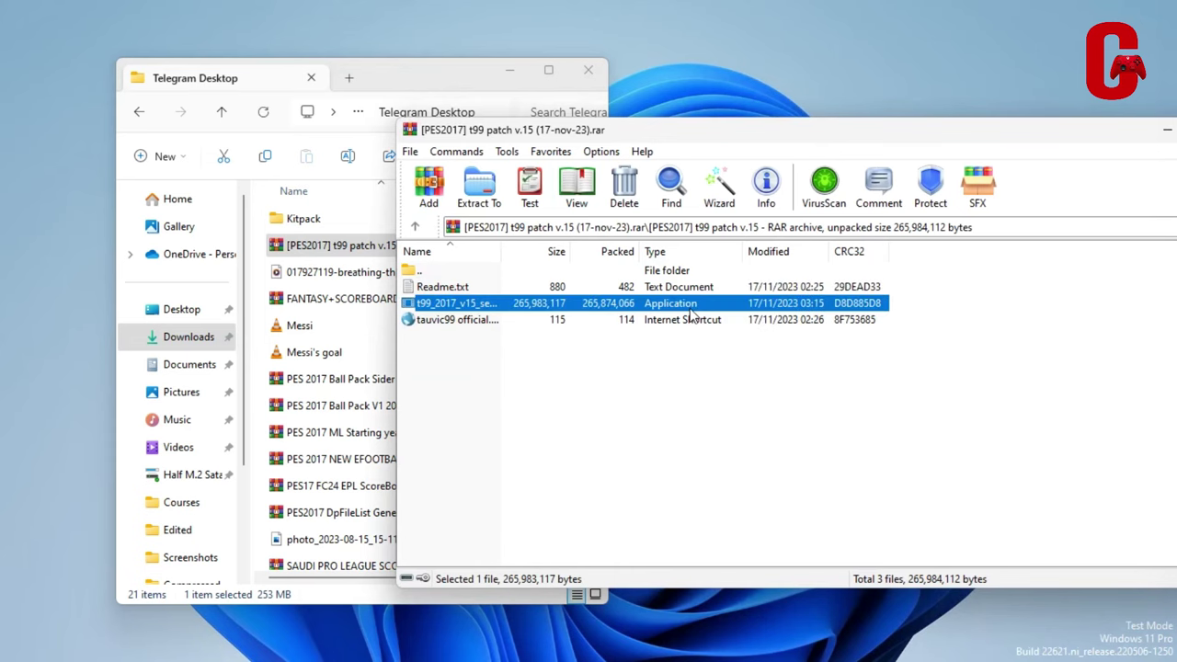
double_click(688, 309)
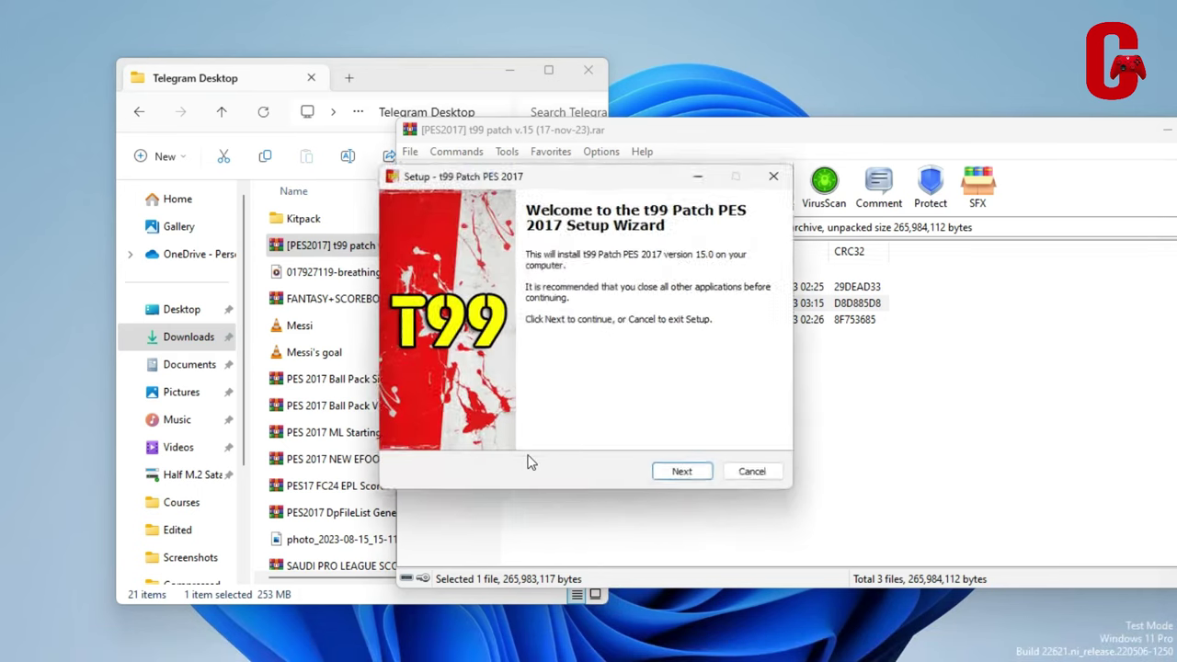
Enter the setup password, start installing, then cancel and exit setup to roll back
click(687, 478)
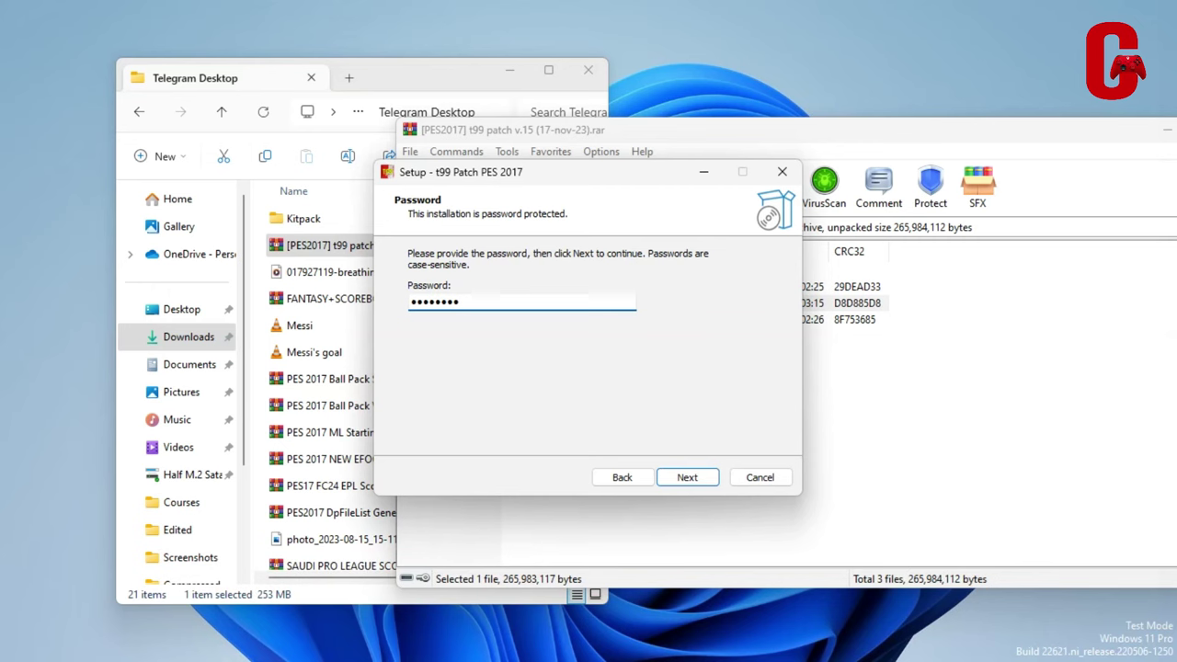
key(BackSpace)
key(BackSpace)
key(BackSpace)
key(BackSpace)
key(BackSpace)
key(BackSpace)
key(BackSpace)
key(BackSpace)
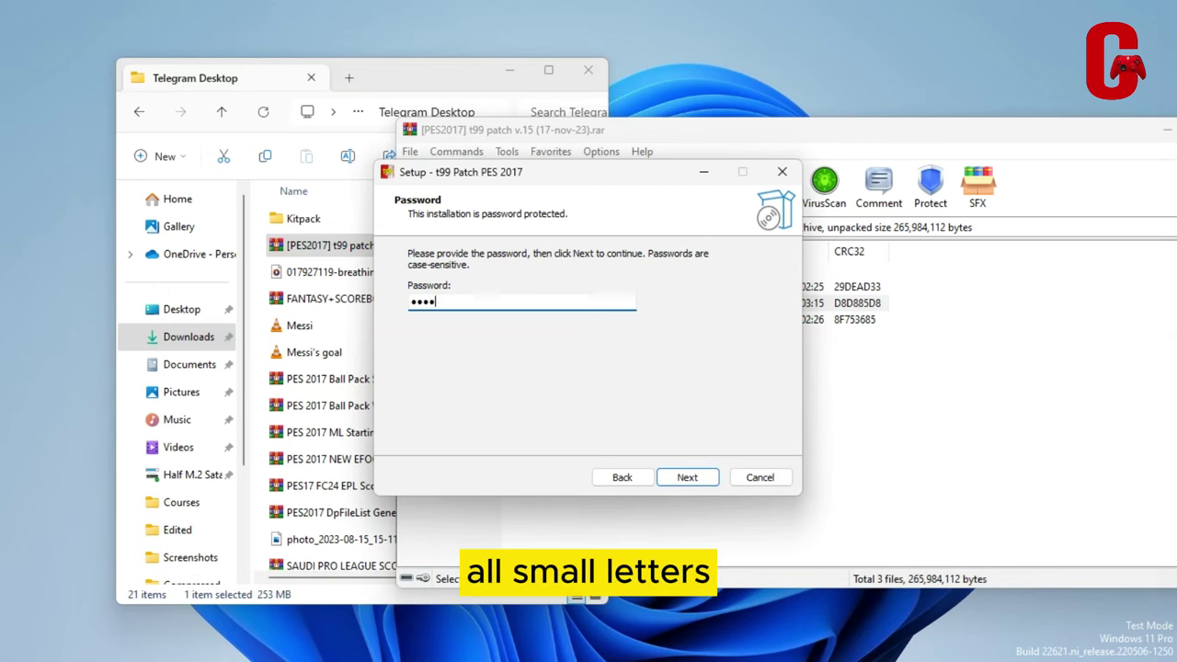
text(tauvic99.)
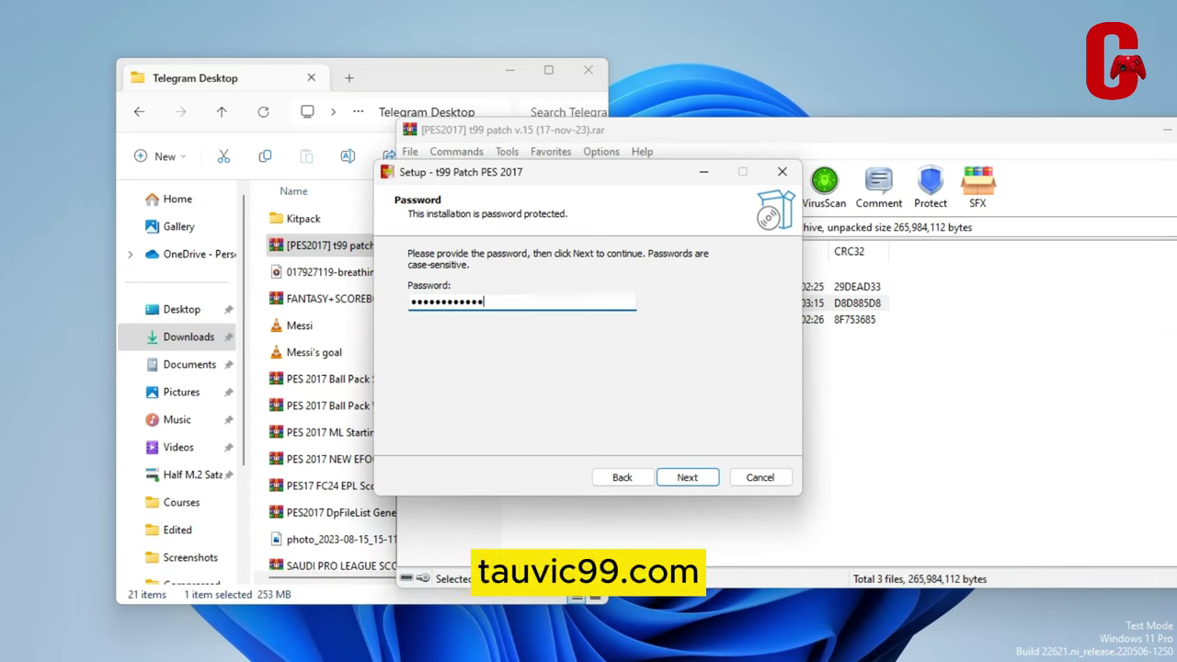
text(m)
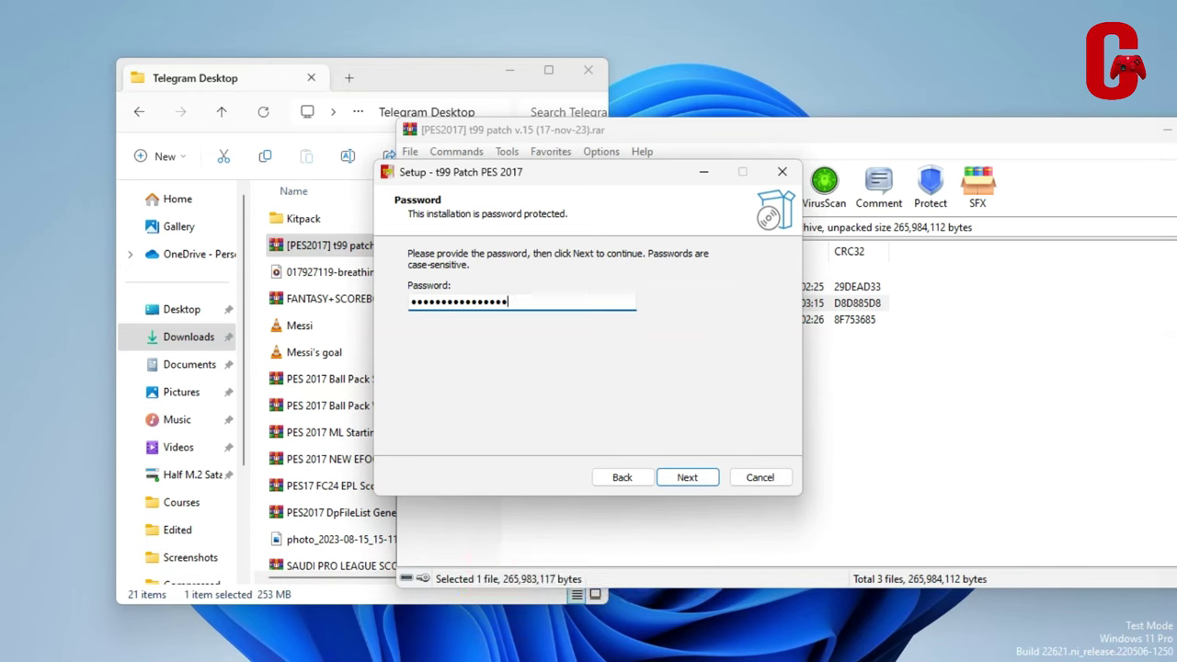
click(687, 477)
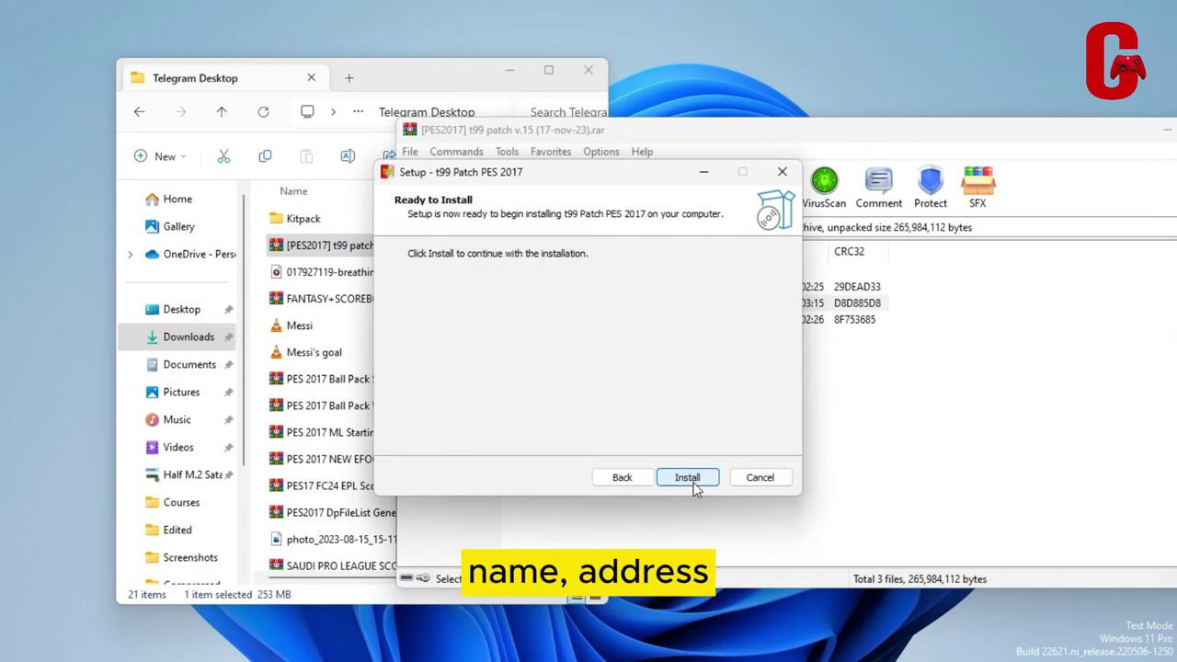
click(694, 487)
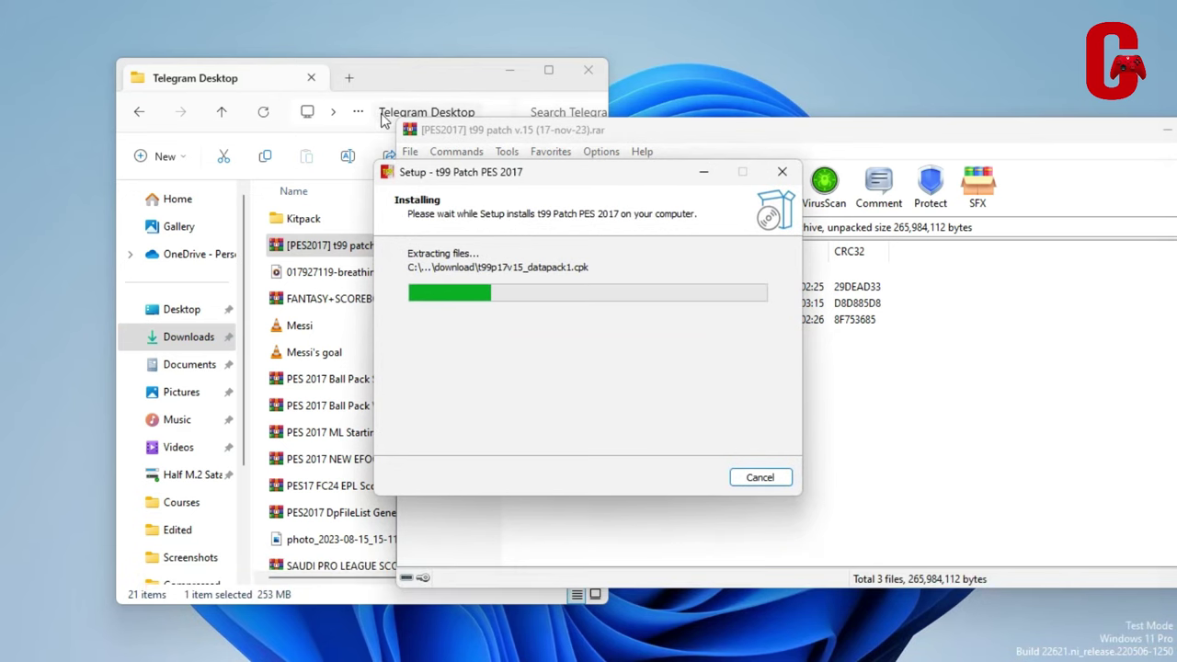
click(756, 477)
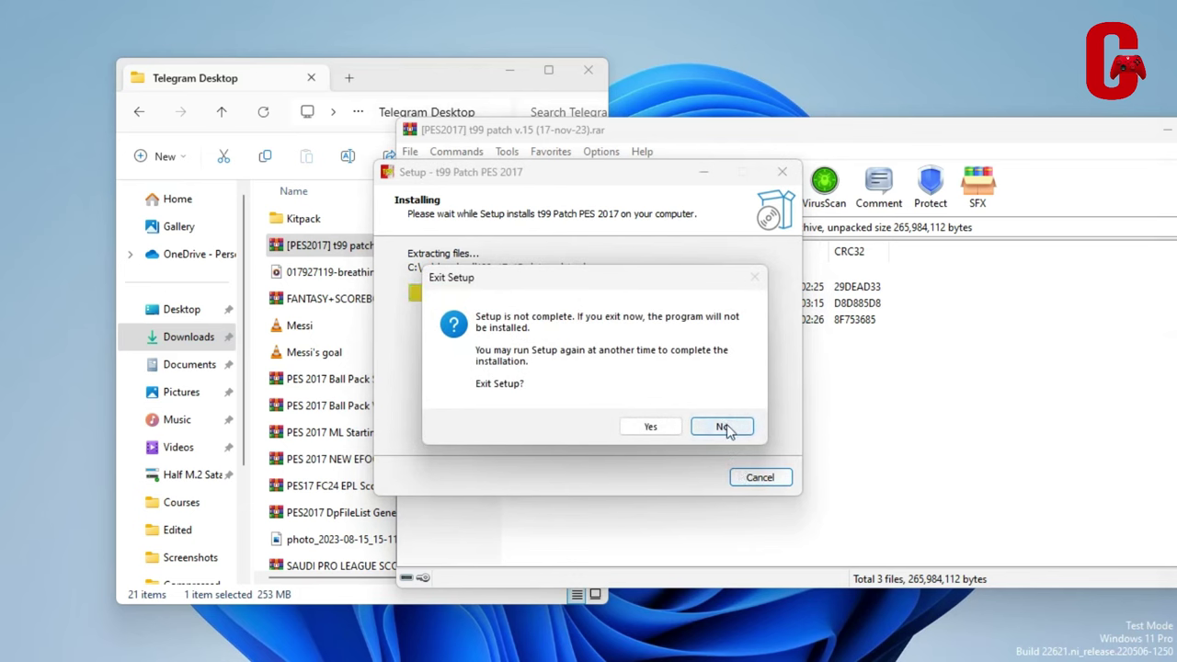
click(649, 427)
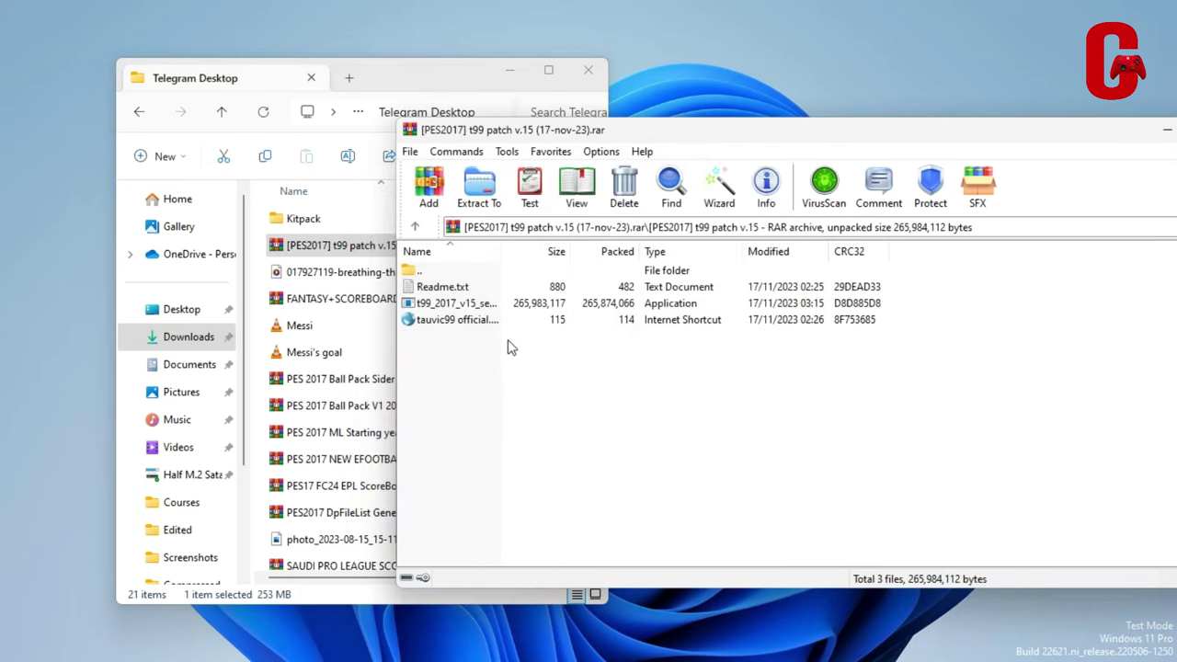
Relaunch the setup and enter the password, retrying after a password error
double_click(450, 303)
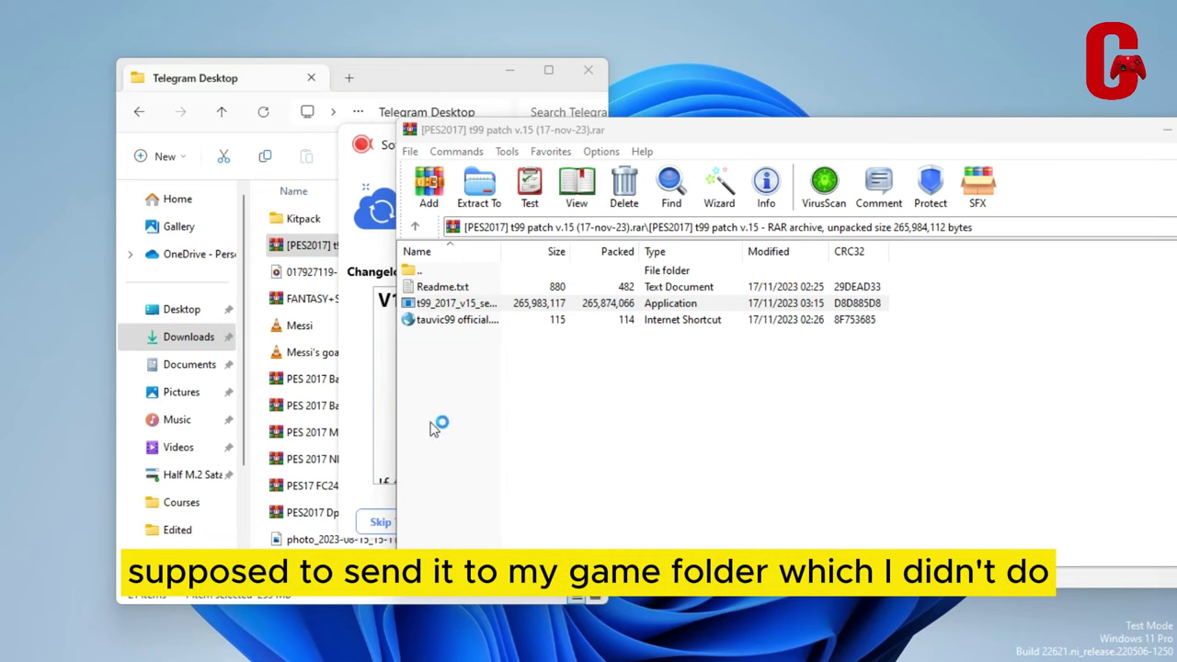
click(666, 476)
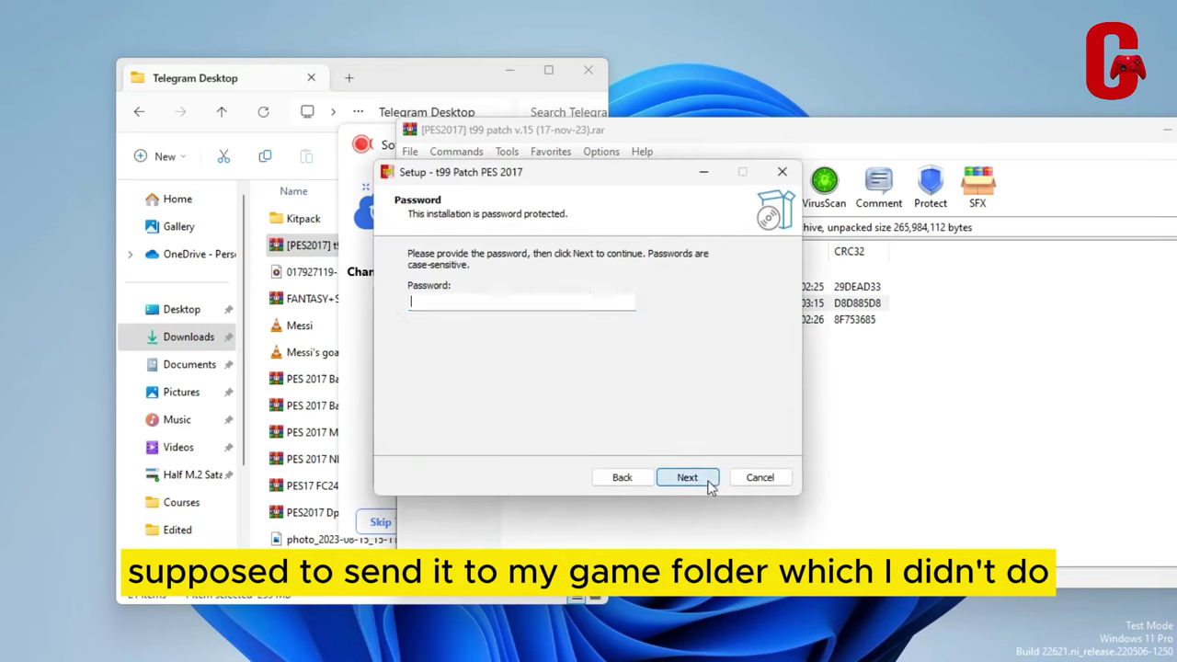
text(t9)
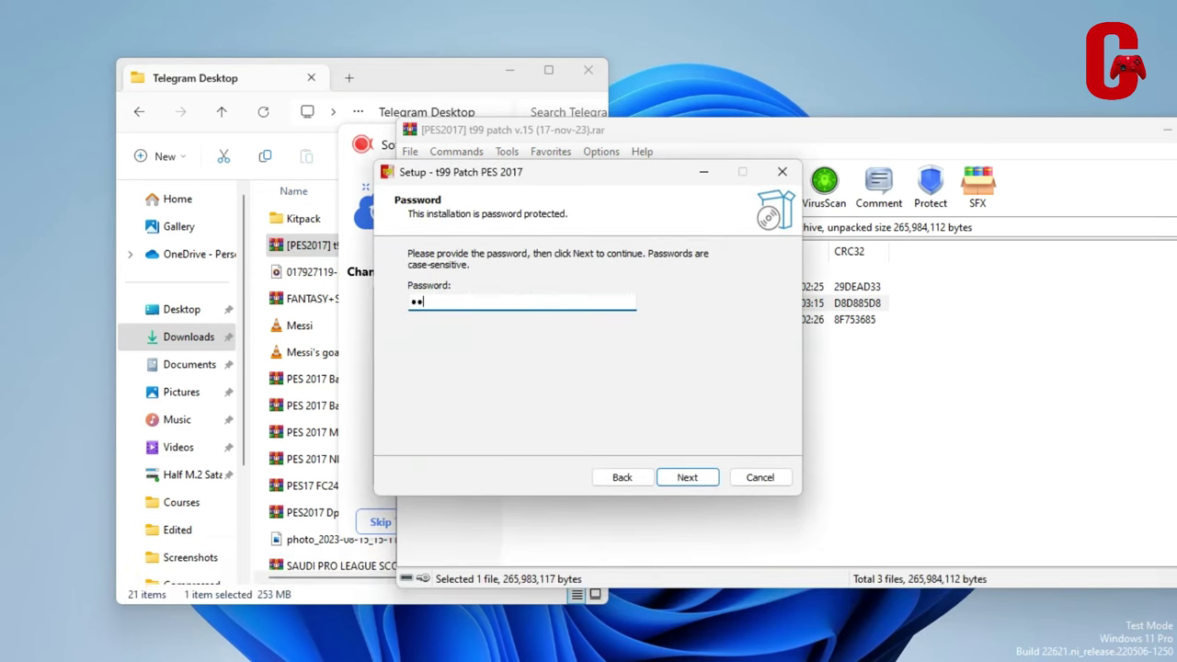
text(9p)
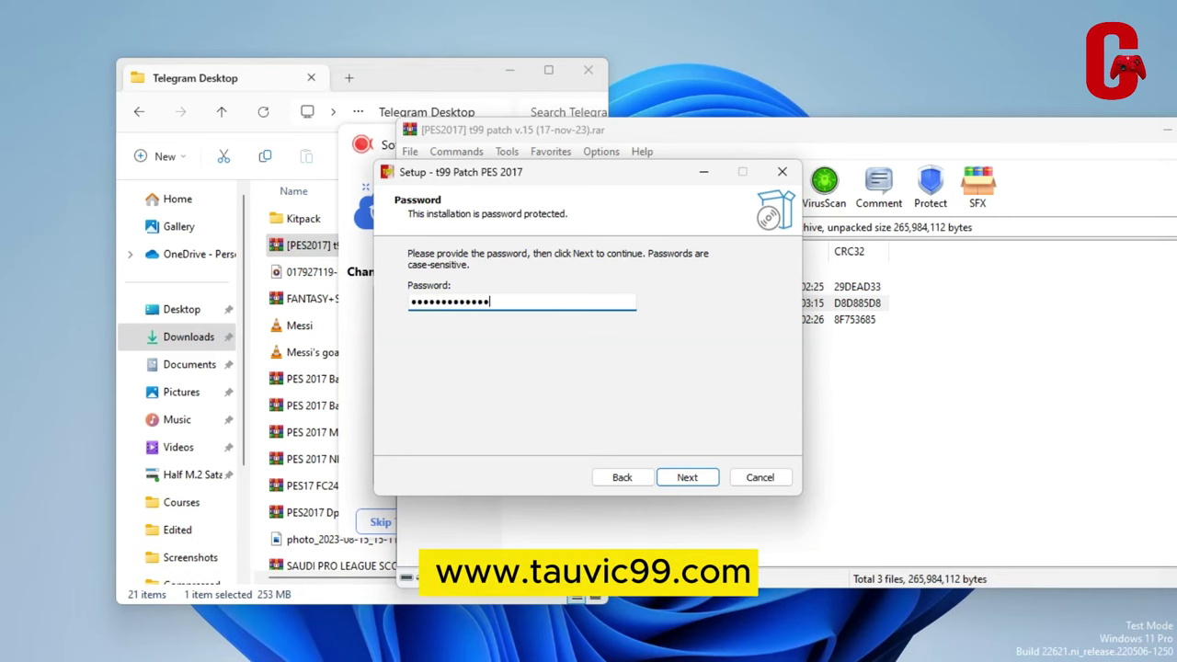
key(Return)
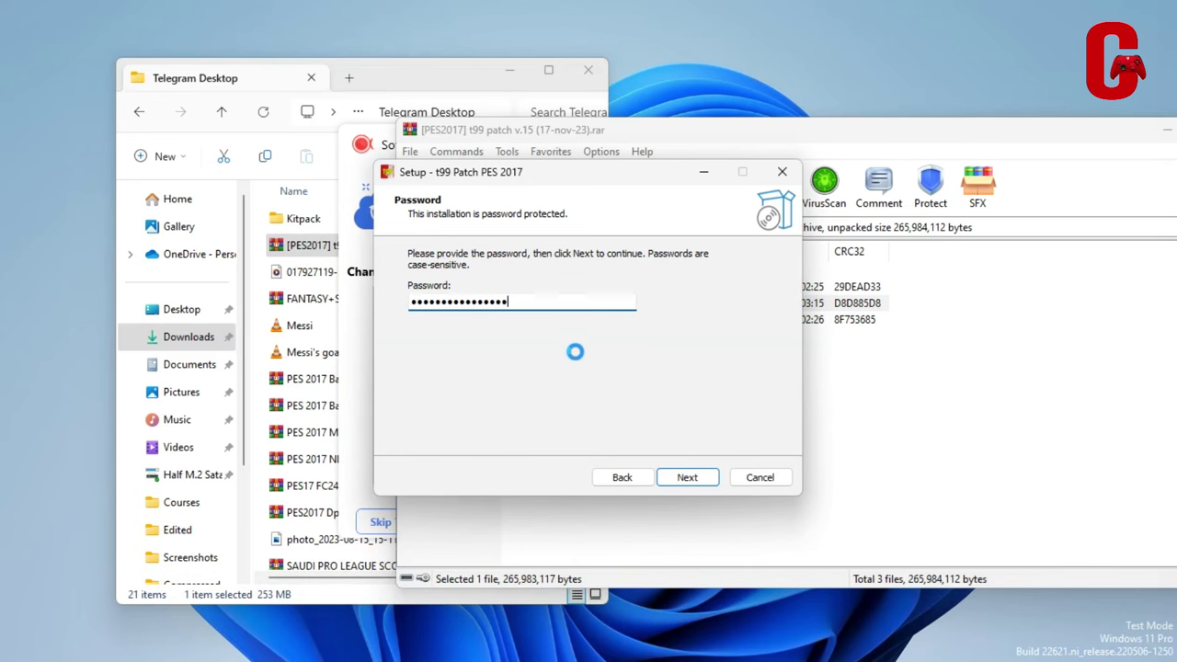
click(715, 402)
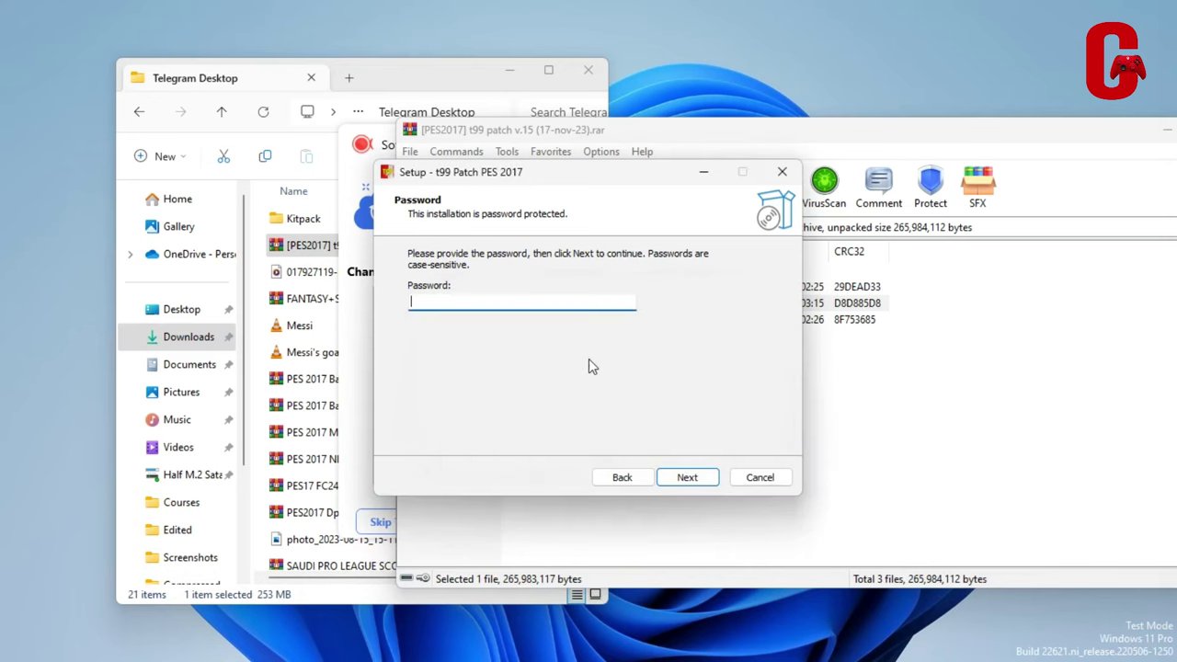
text(w)
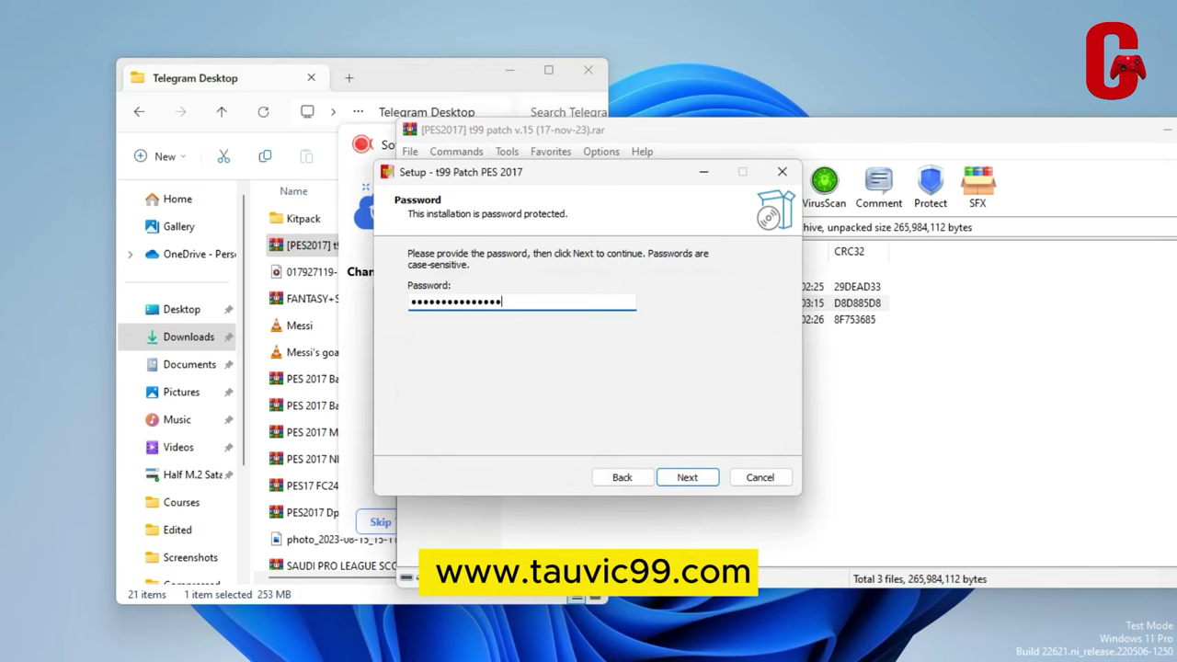
text(ww.tauvic99.com)
key(Return)
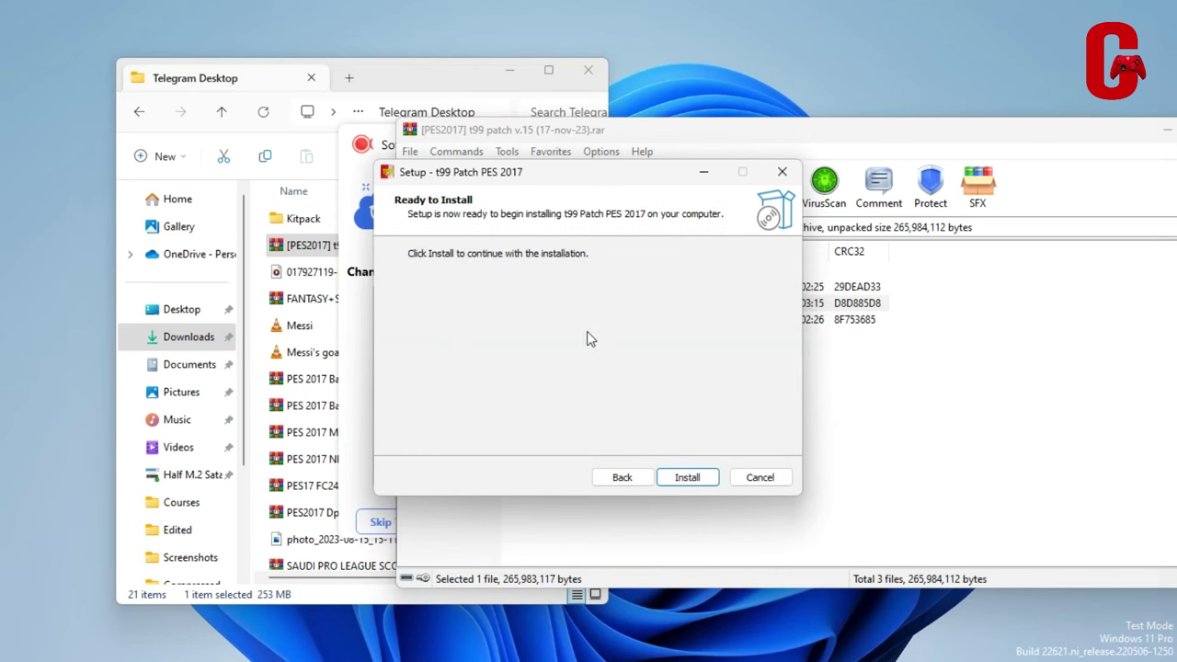
Start the installation, then abort it and confirm exiting setup
click(688, 477)
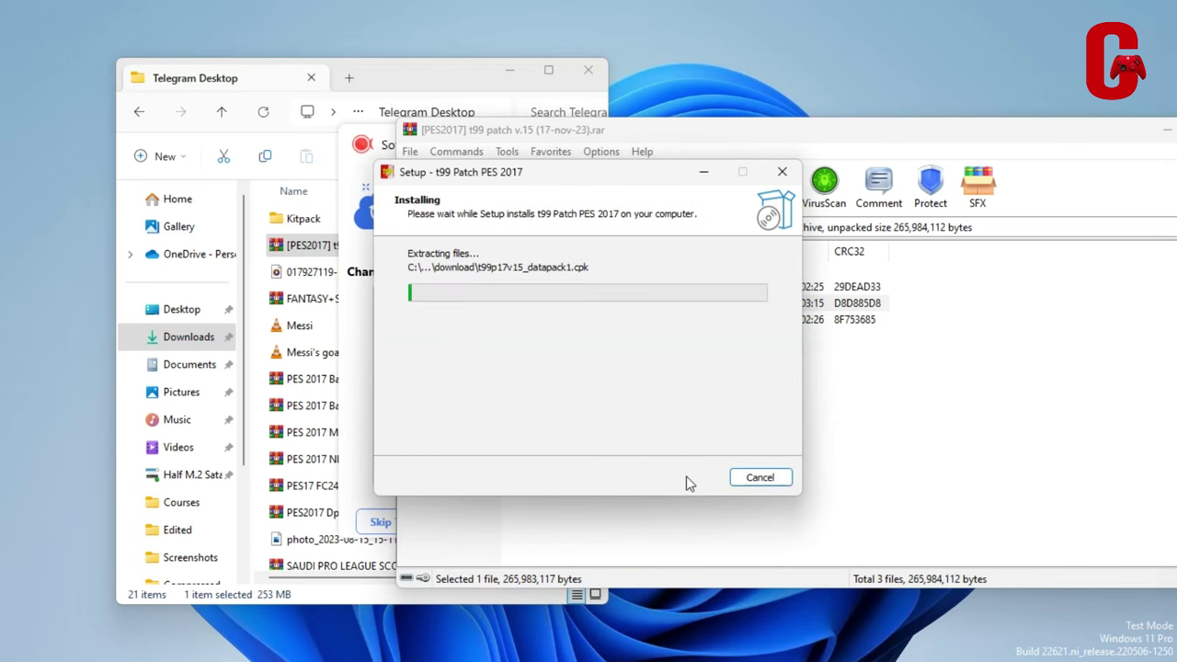
click(759, 477)
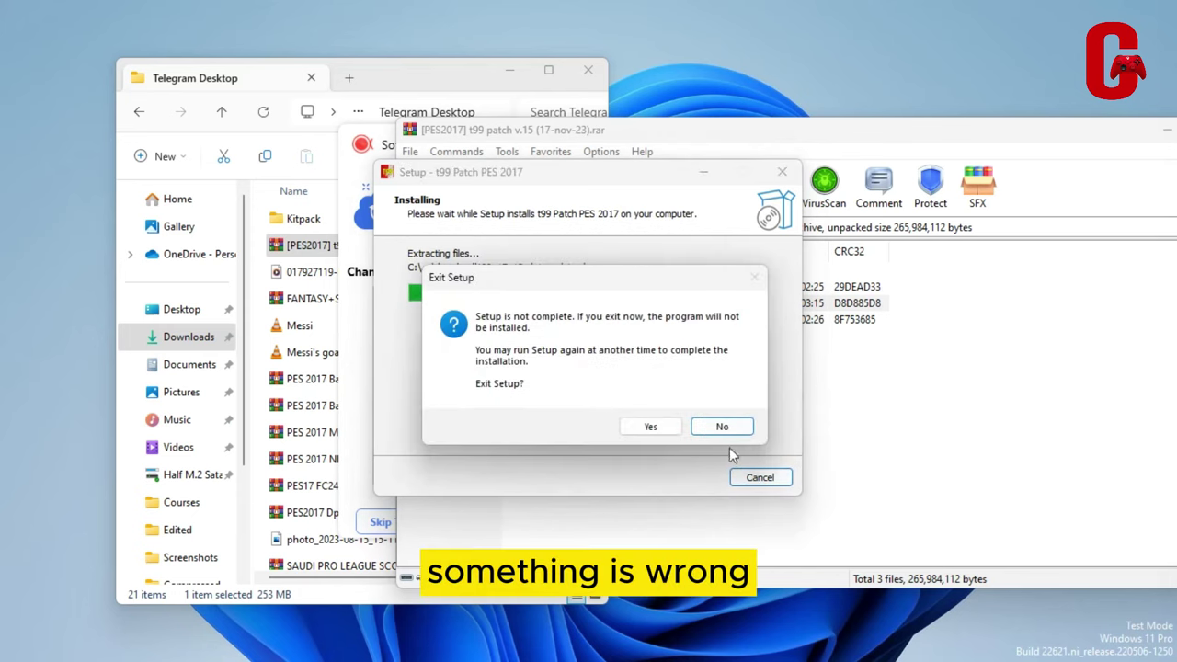
click(646, 427)
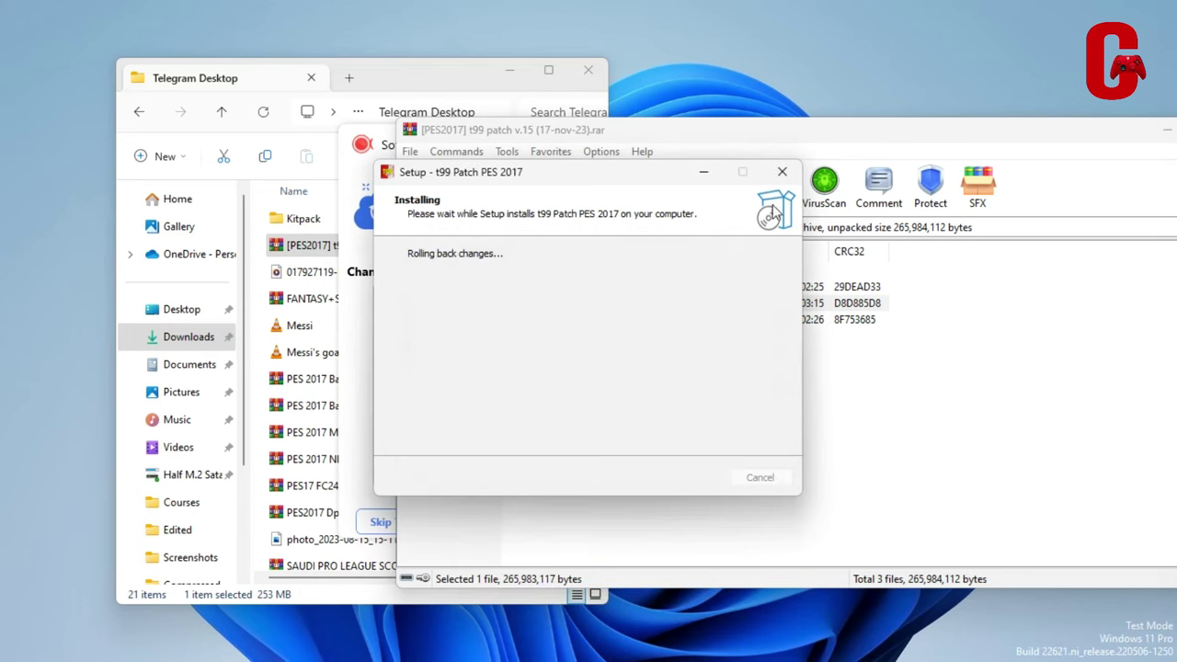
Launch t99_2017_v15_setup.exe again and open the archive's Readme.txt in Notepad
double_click(440, 304)
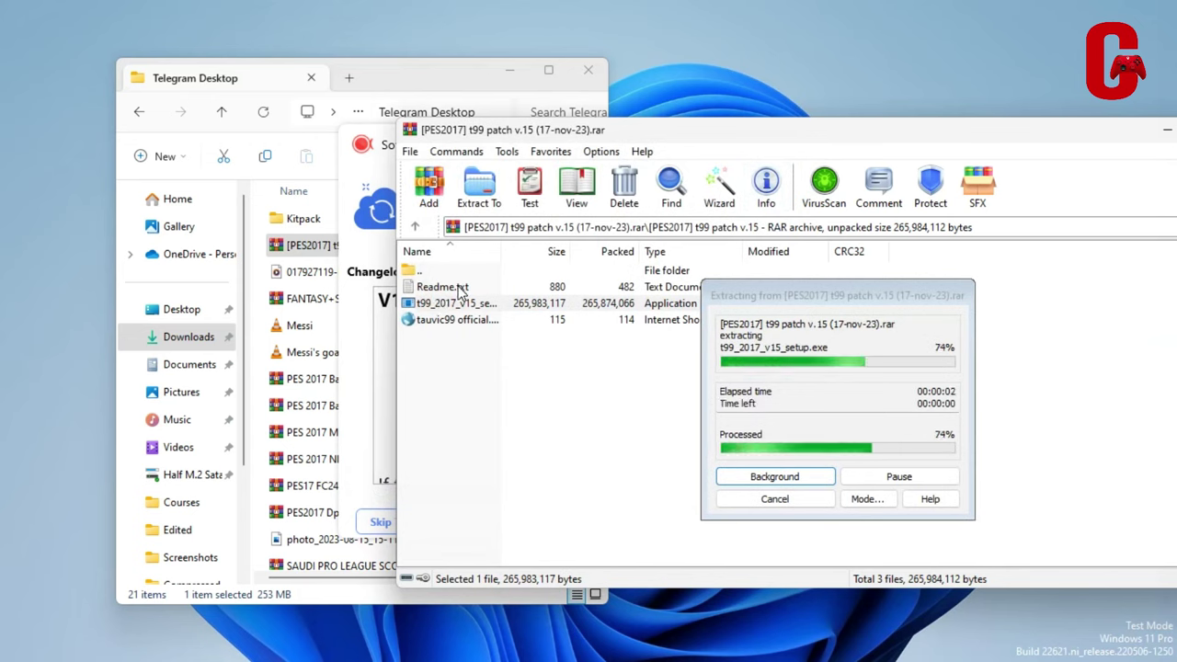
double_click(460, 289)
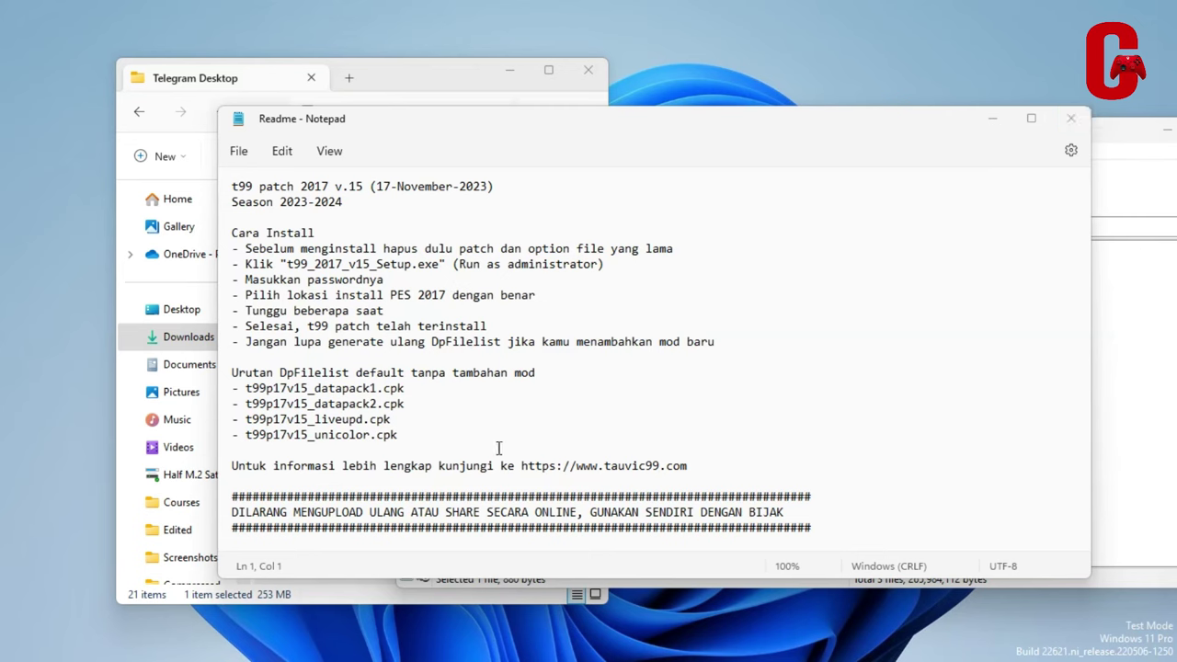
Take the wizard past the Password page, exit setup, and close the Readme in Notepad
click(683, 479)
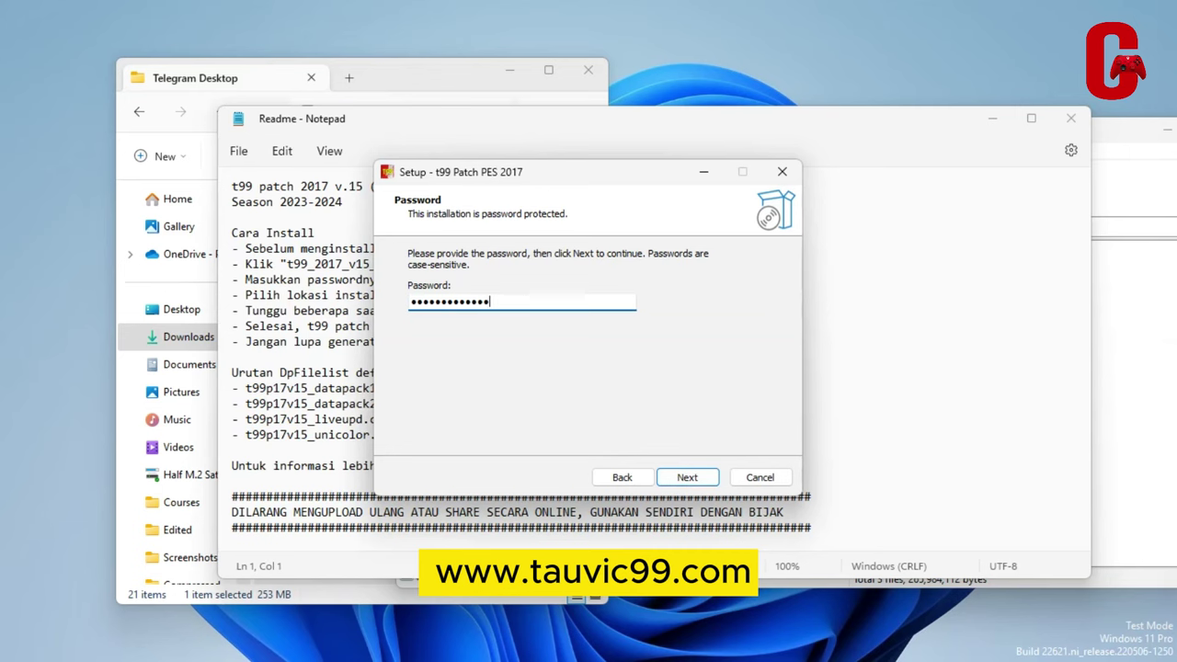
key(Return)
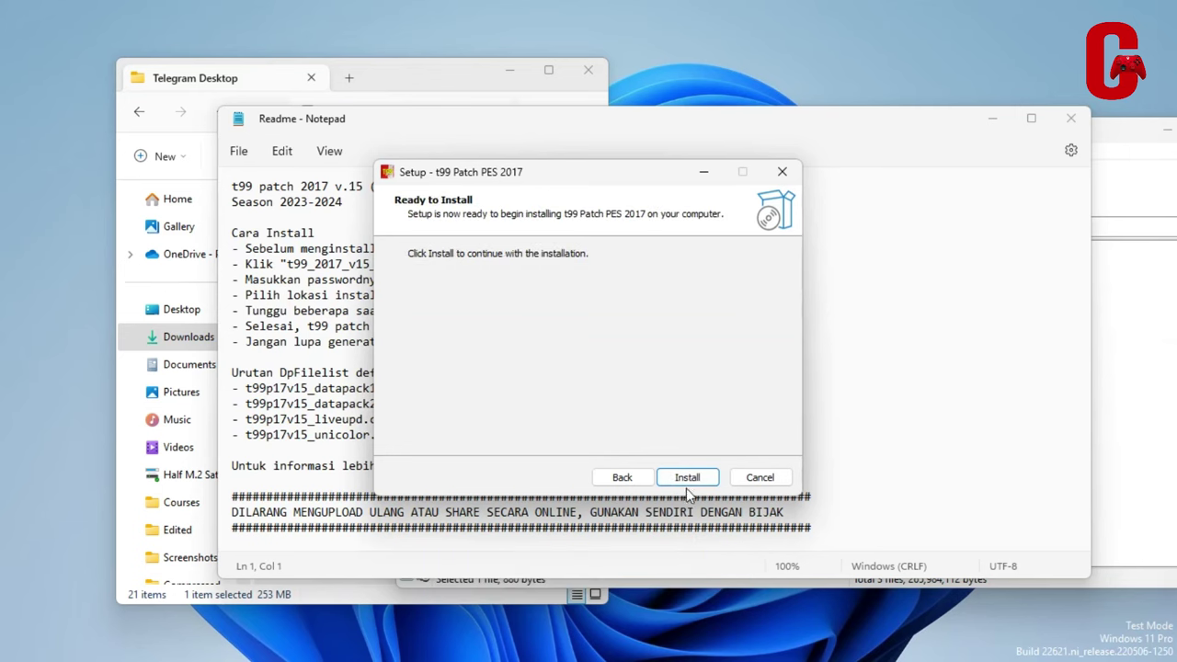
click(755, 482)
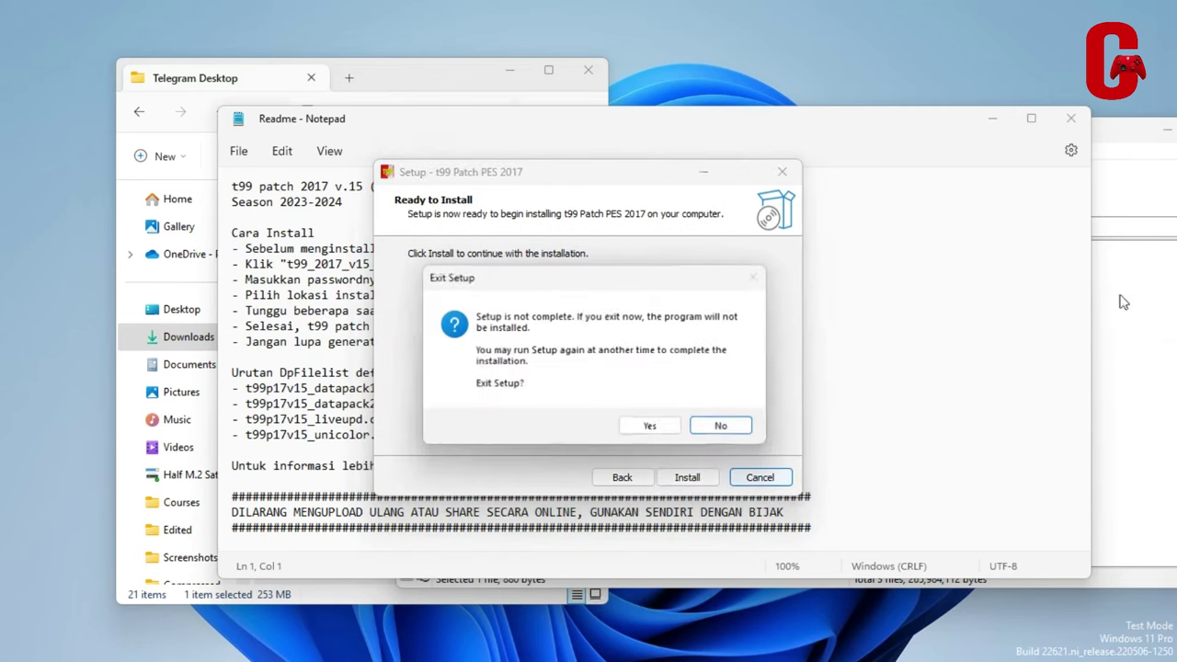
click(677, 429)
click(1070, 118)
click(454, 307)
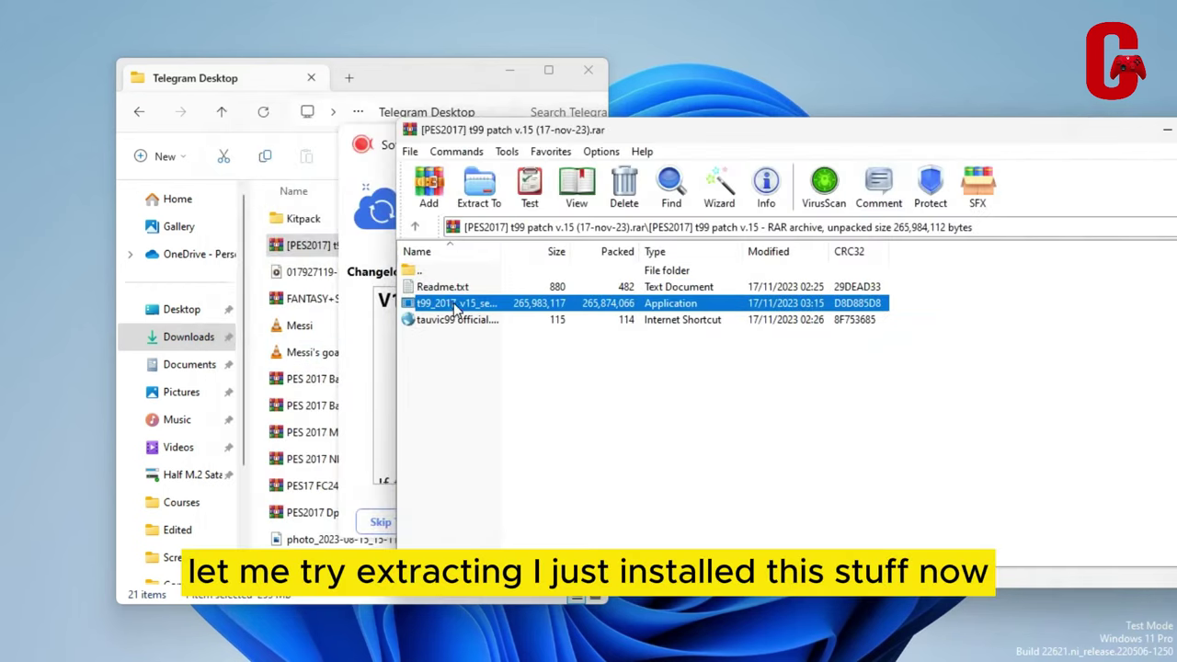
Extract t99_2017_v15_setup into the Telegram Desktop folder and close WinRAR
drag(453, 307, 306, 335)
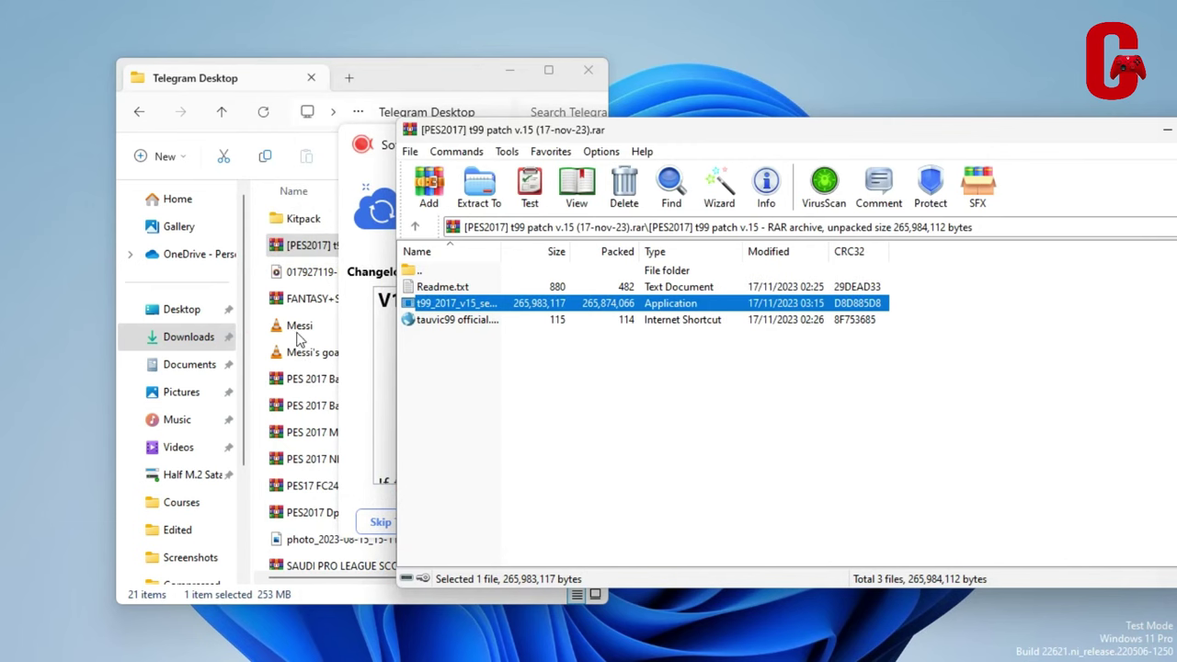
drag(1025, 137, 821, 148)
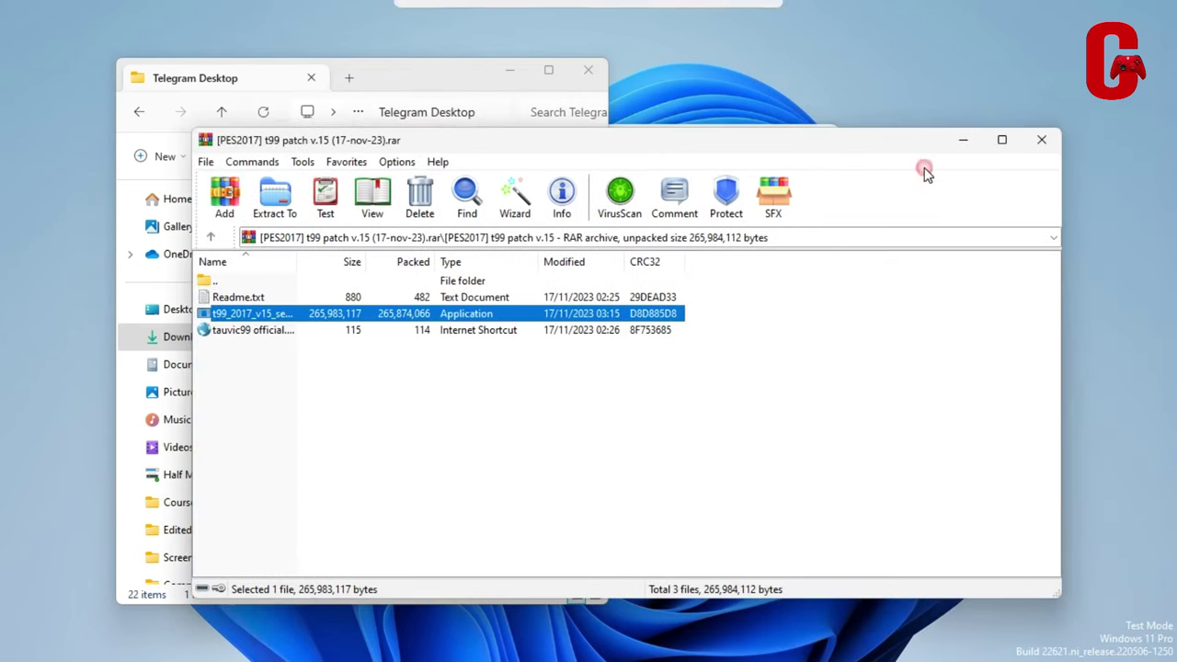
click(1052, 145)
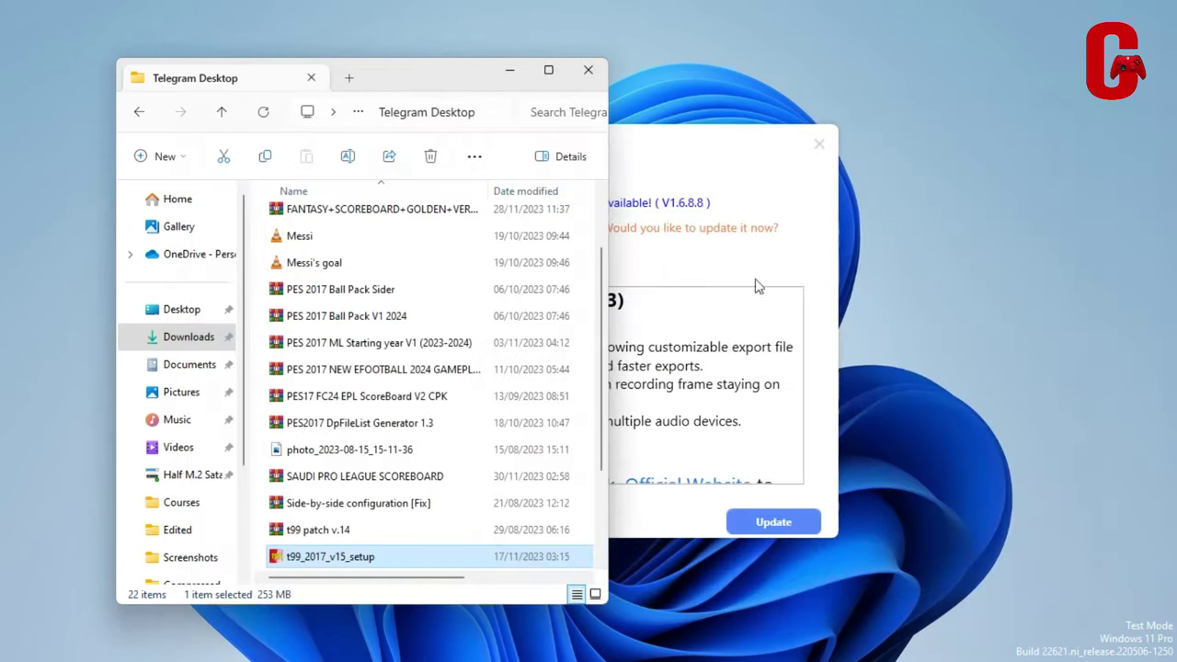
Run the extracted setup as administrator and dismiss the update notice
right_click(372, 563)
click(462, 338)
click(818, 144)
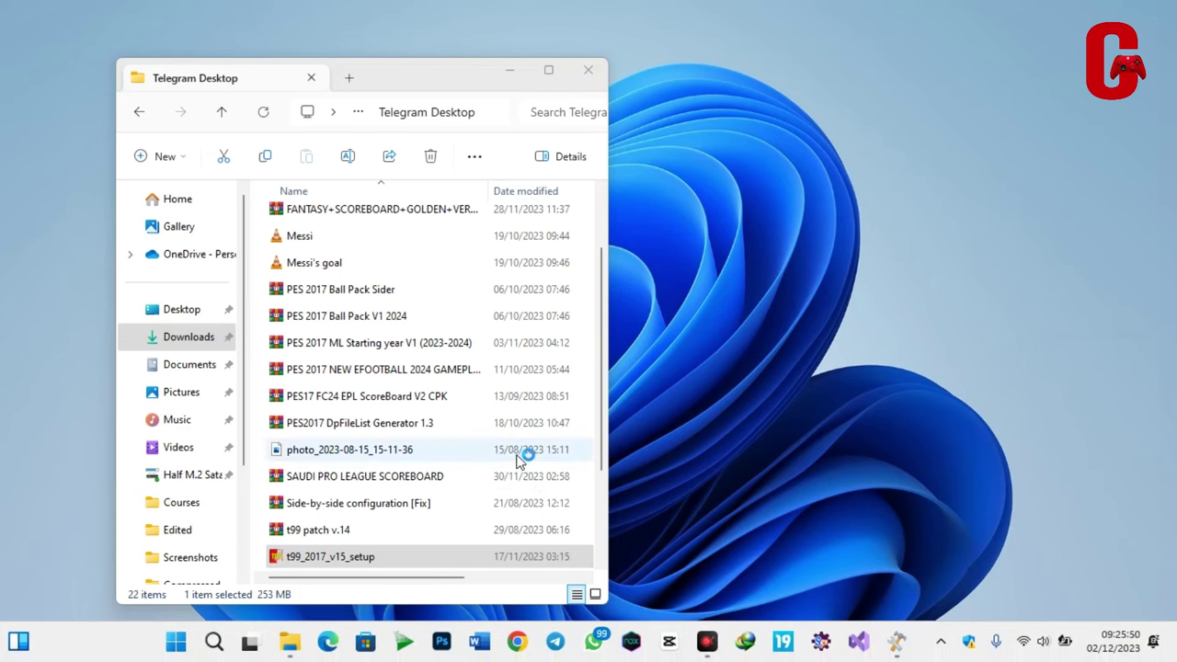
Enter the password and start the install extracting t99p17v15_datapack1.cpk; open a This PC tab
click(688, 476)
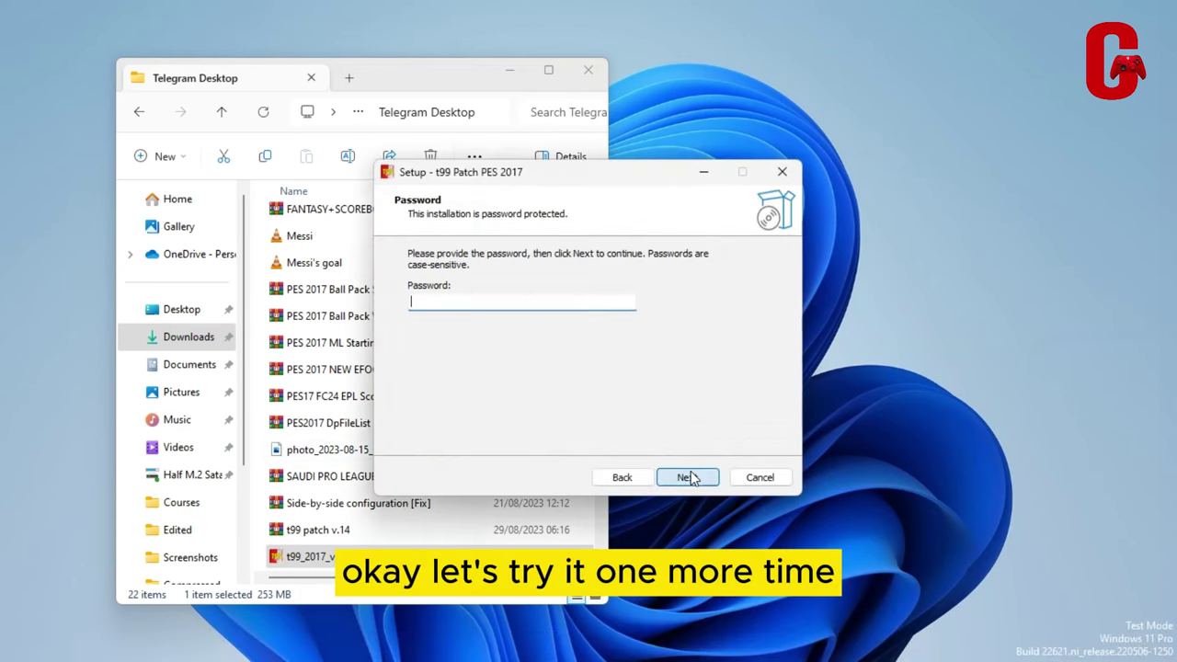
text(t)
text(.)
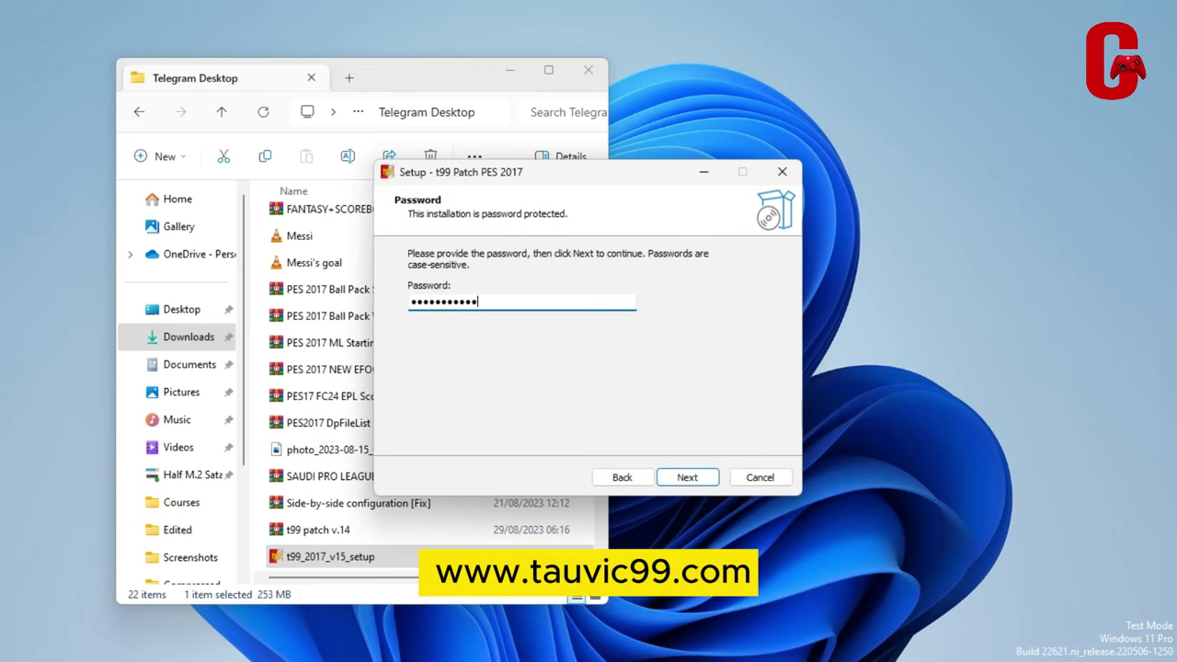
click(687, 477)
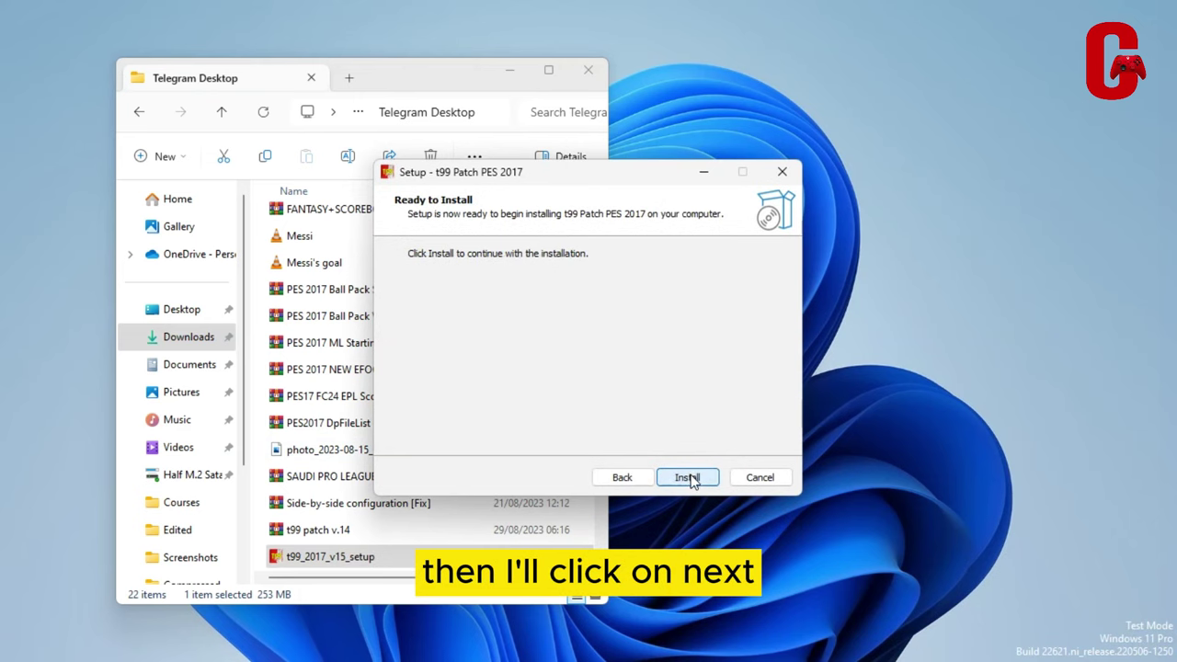
click(689, 478)
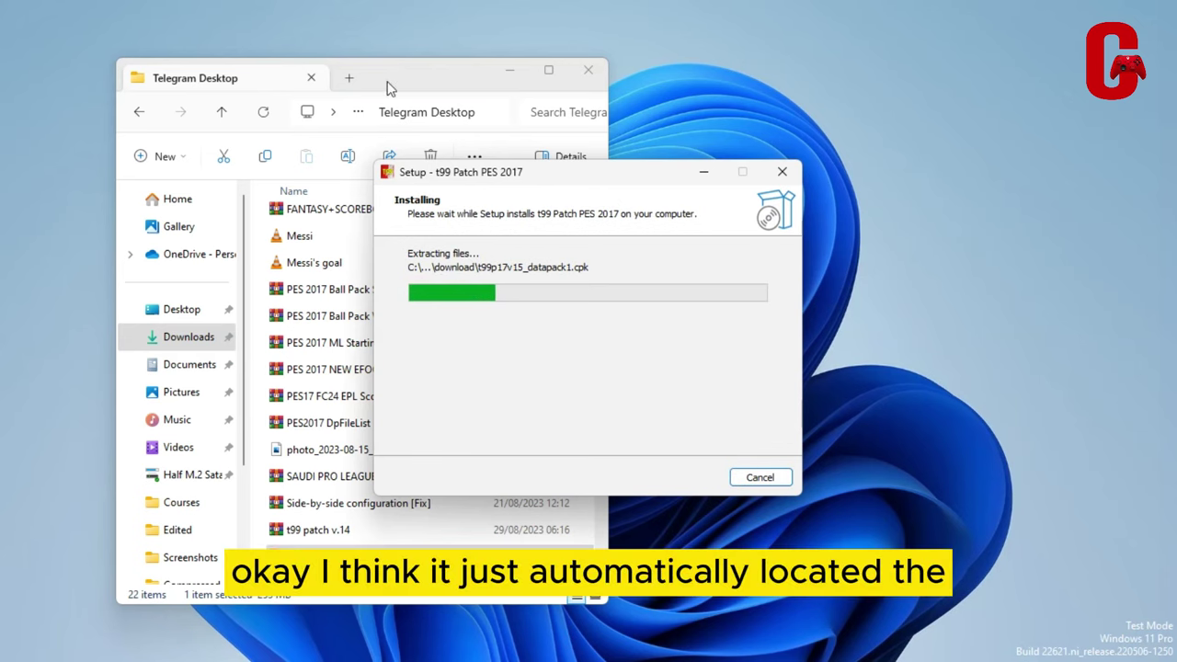
click(349, 80)
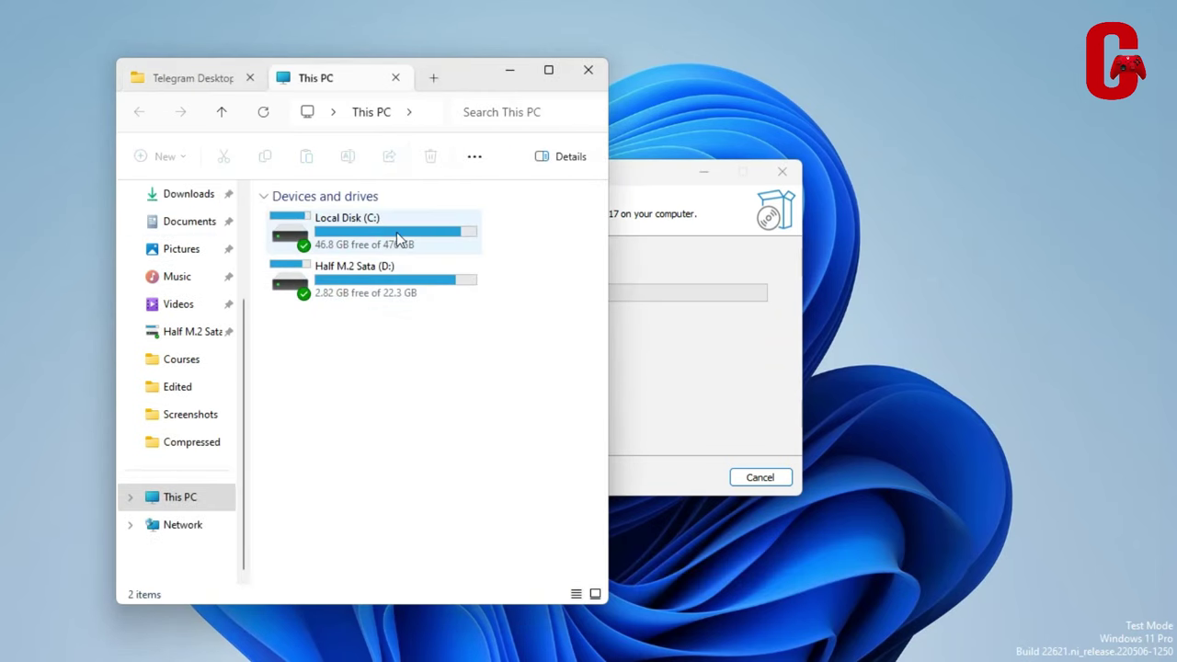
Show the Desktop, open the Pro Evolution Soccer folder, and return to the Desktop listing
scroll(227, 279, up, 3)
click(170, 310)
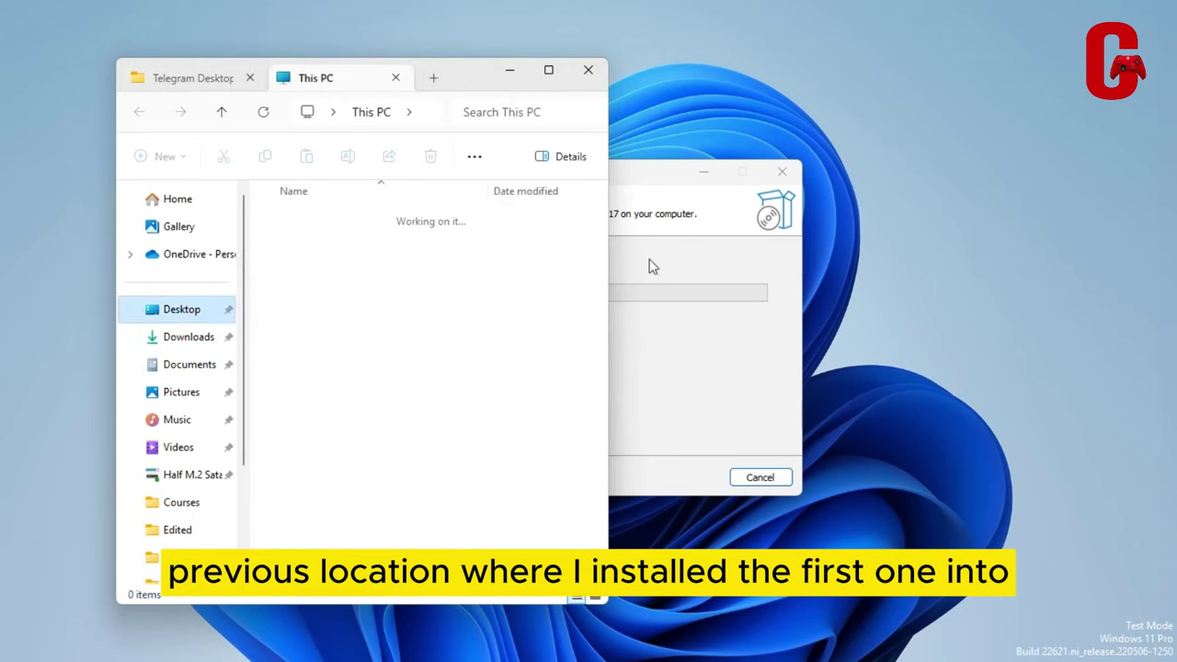
click(654, 260)
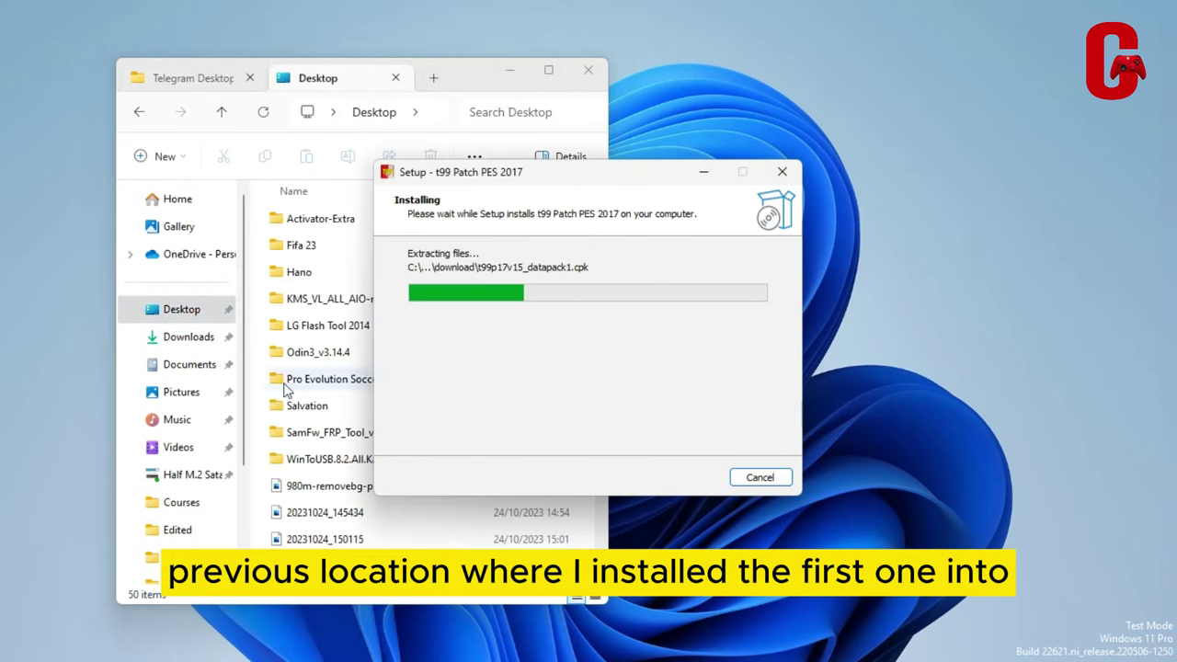
click(360, 379)
double_click(360, 379)
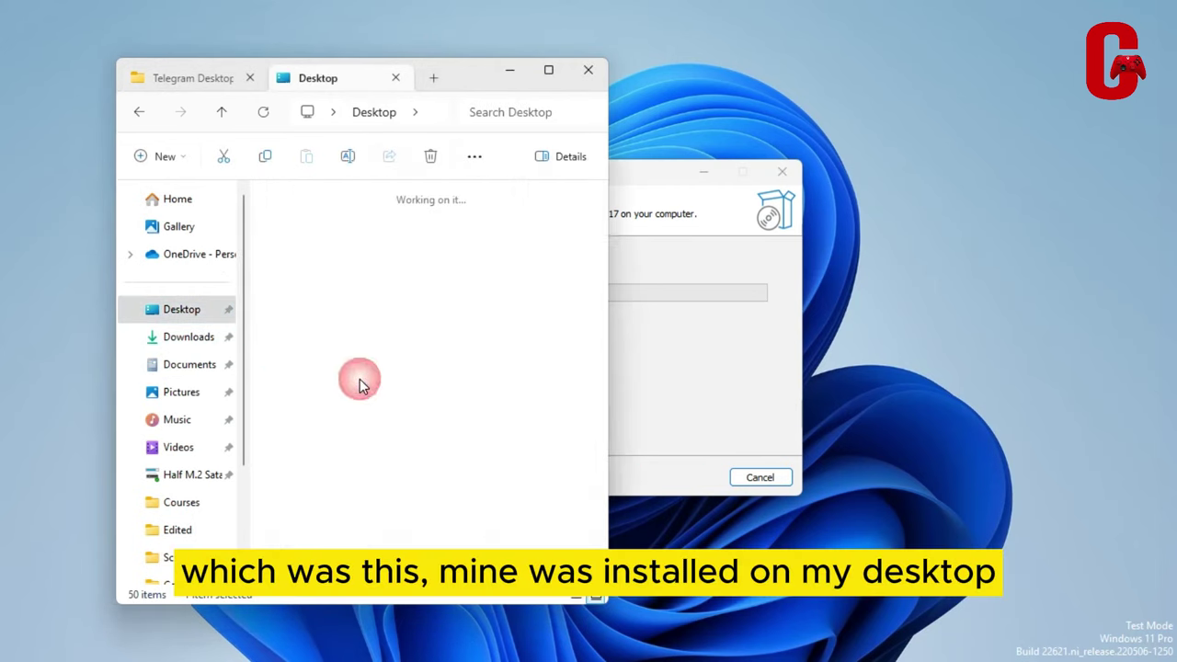
click(143, 112)
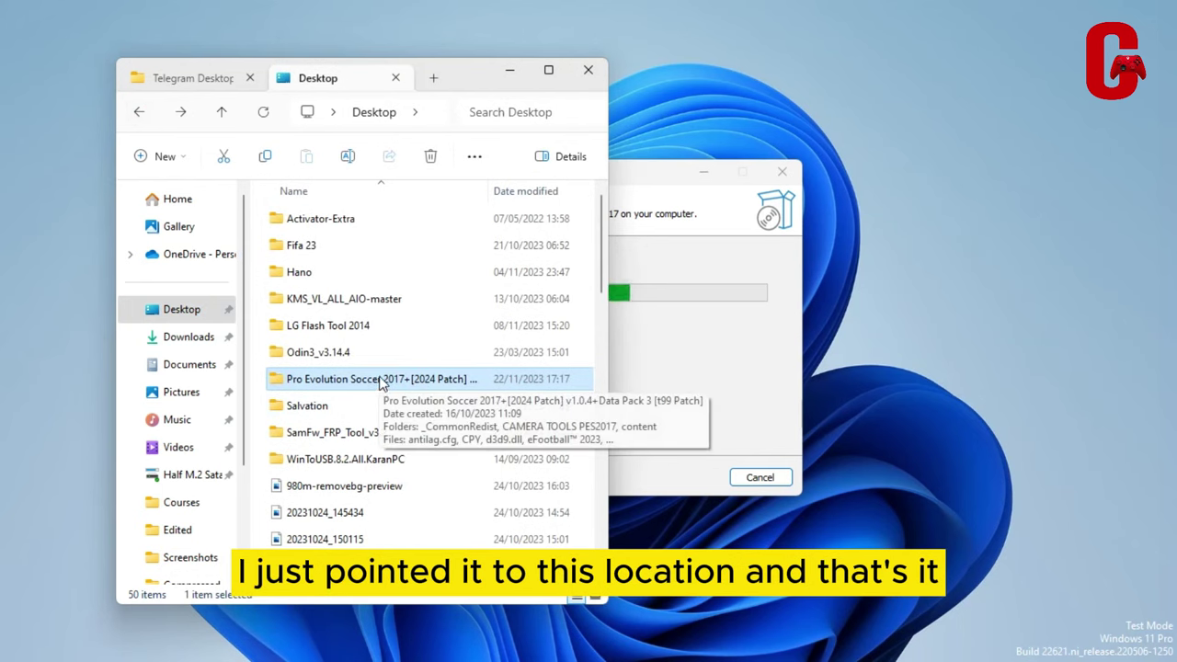
Browse the Pro Evolution Soccer folder again, then return to the finished installer's completion page
click(693, 353)
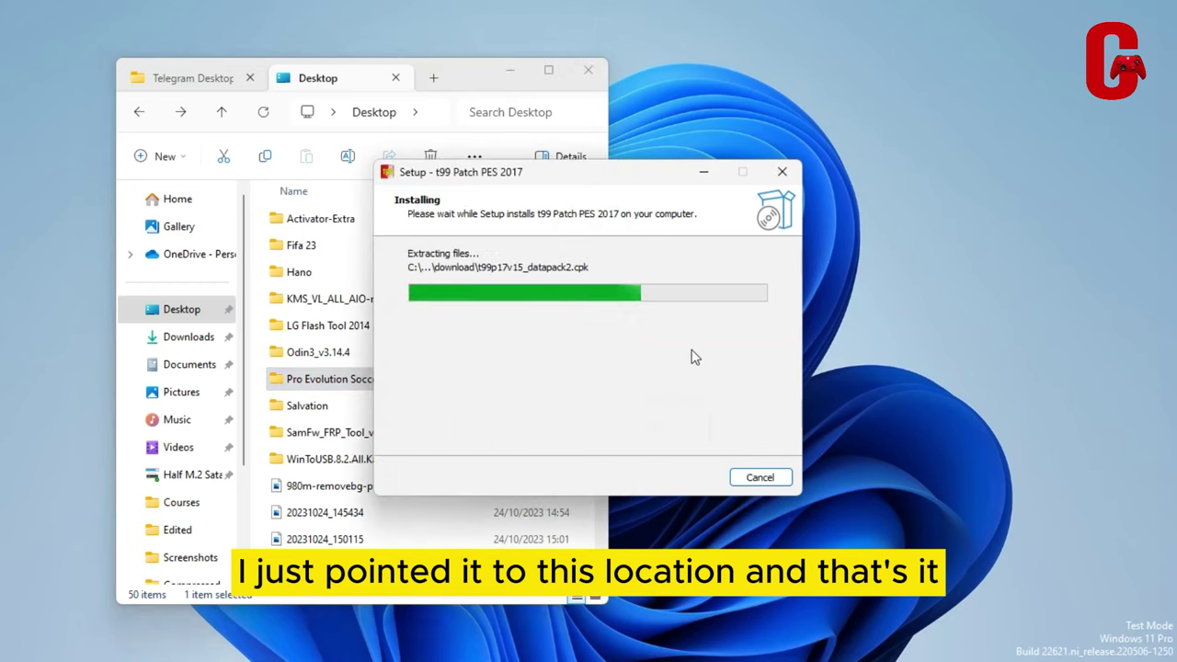
double_click(348, 386)
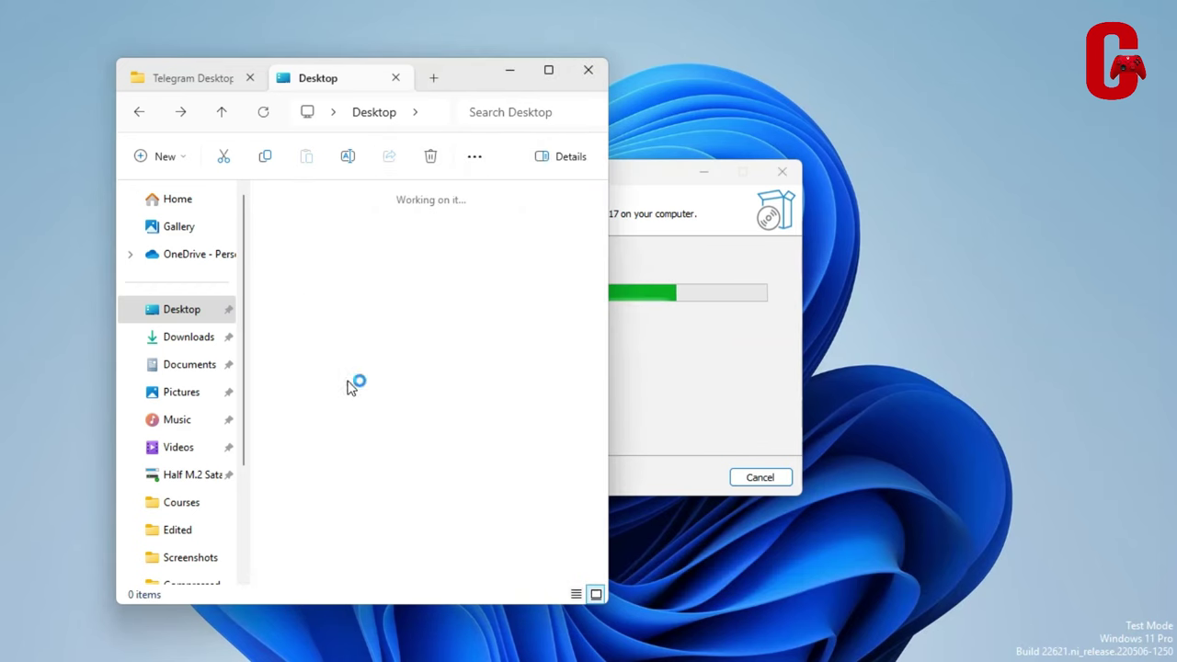
scroll(521, 402, down, 5)
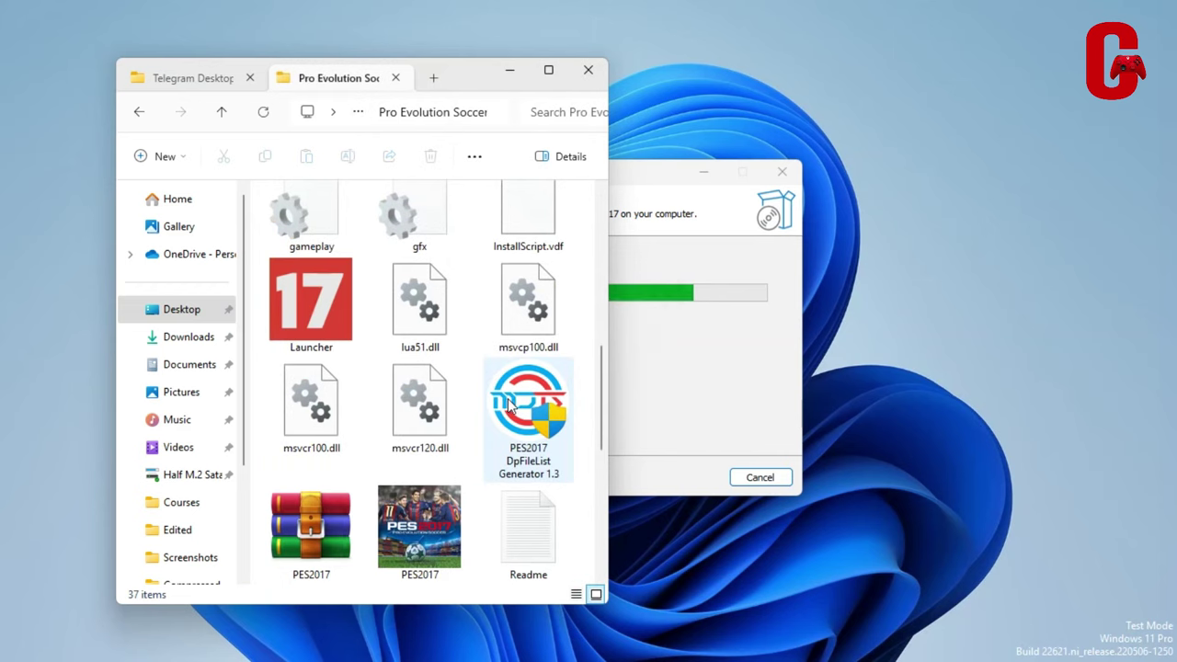
scroll(511, 405, up, 8)
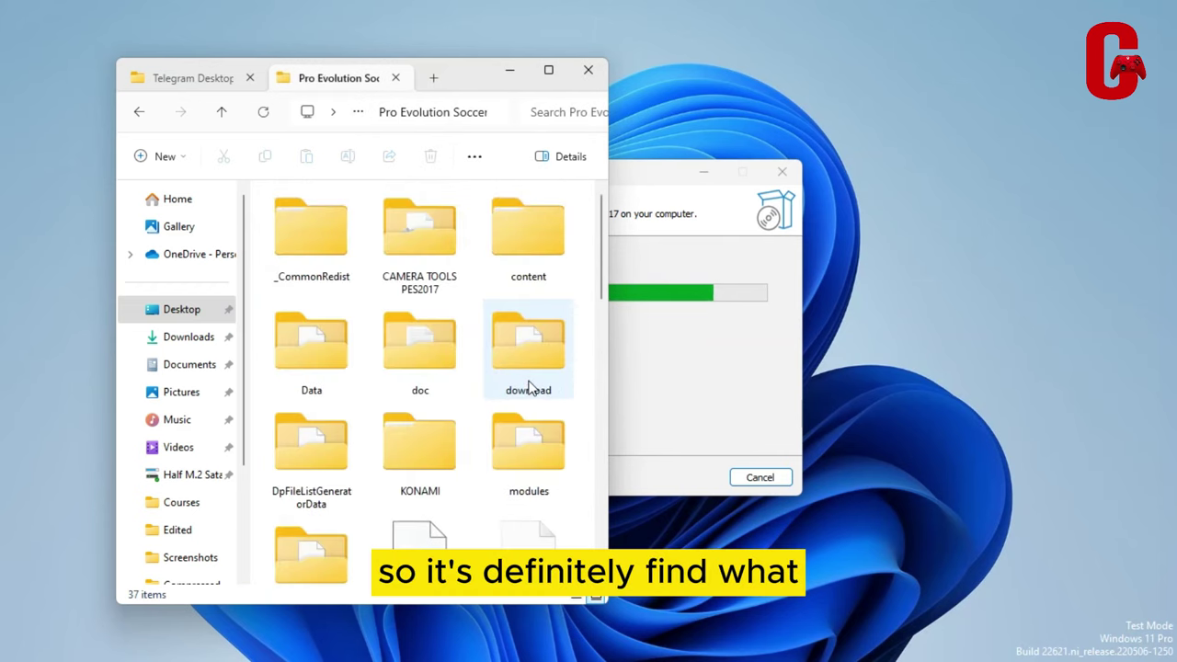
click(141, 118)
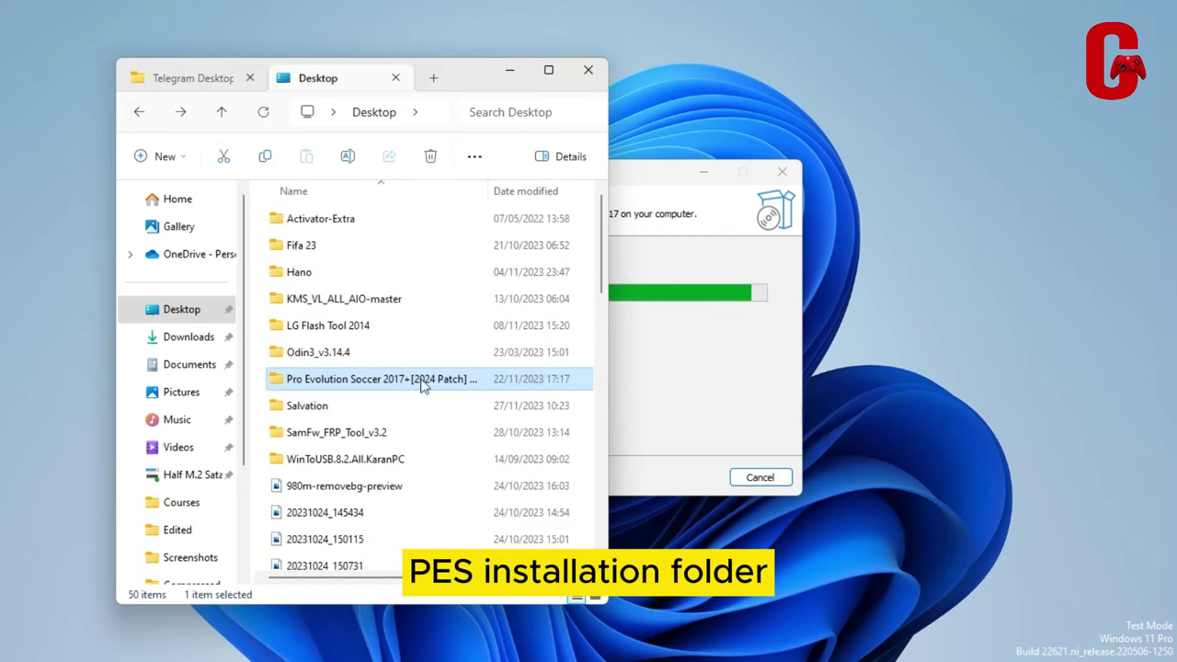
click(697, 368)
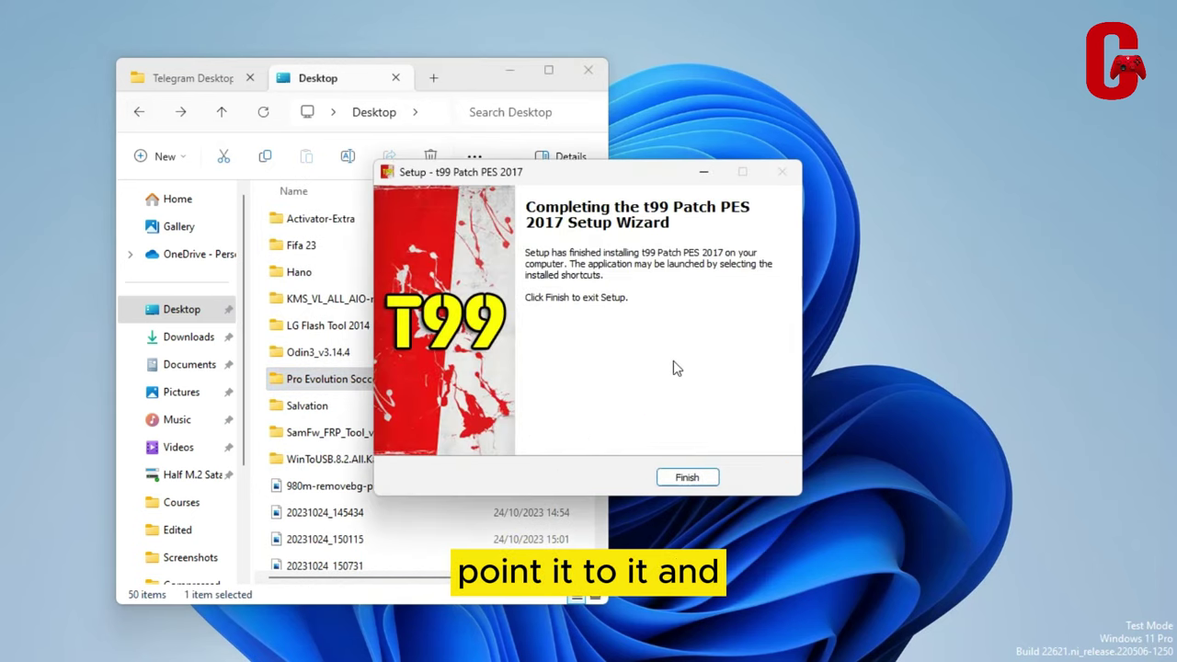
Close the finished setup, go into the game's download folder, and select the four t99p17v15 cpk files
click(670, 473)
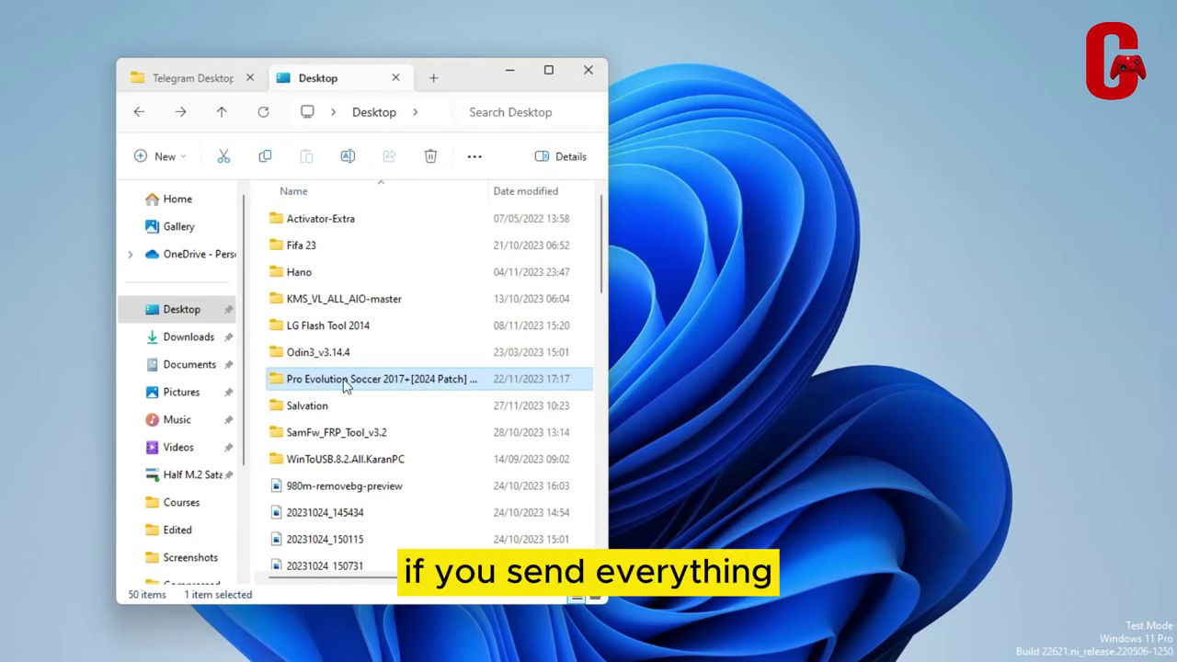
double_click(382, 385)
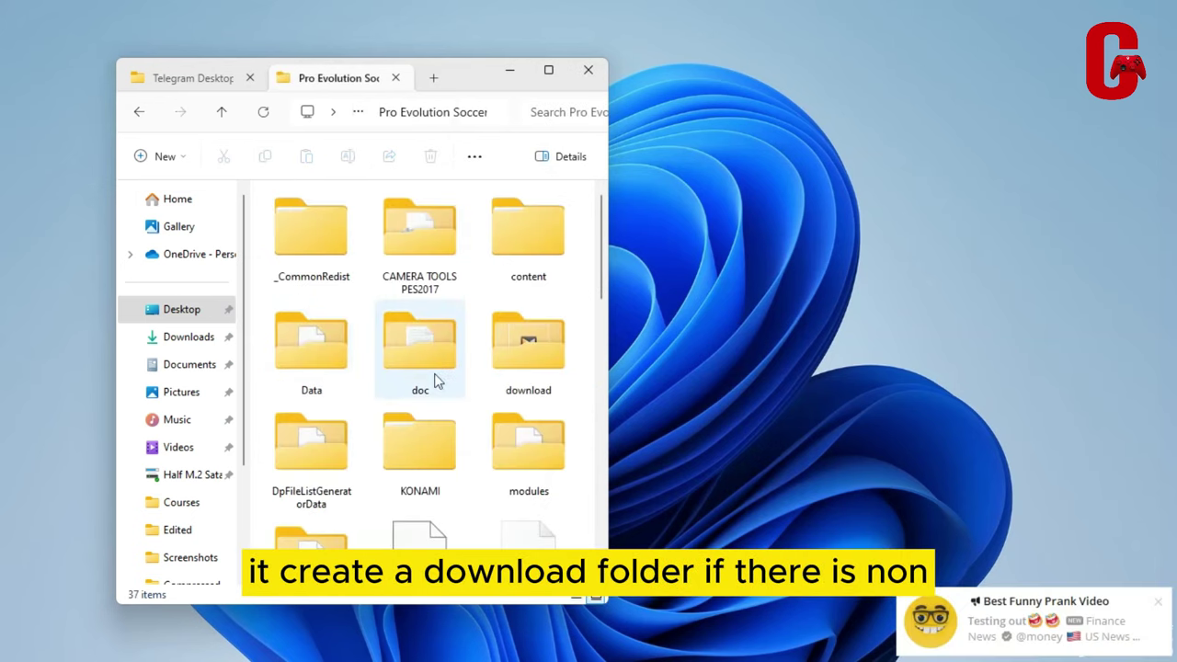
double_click(522, 359)
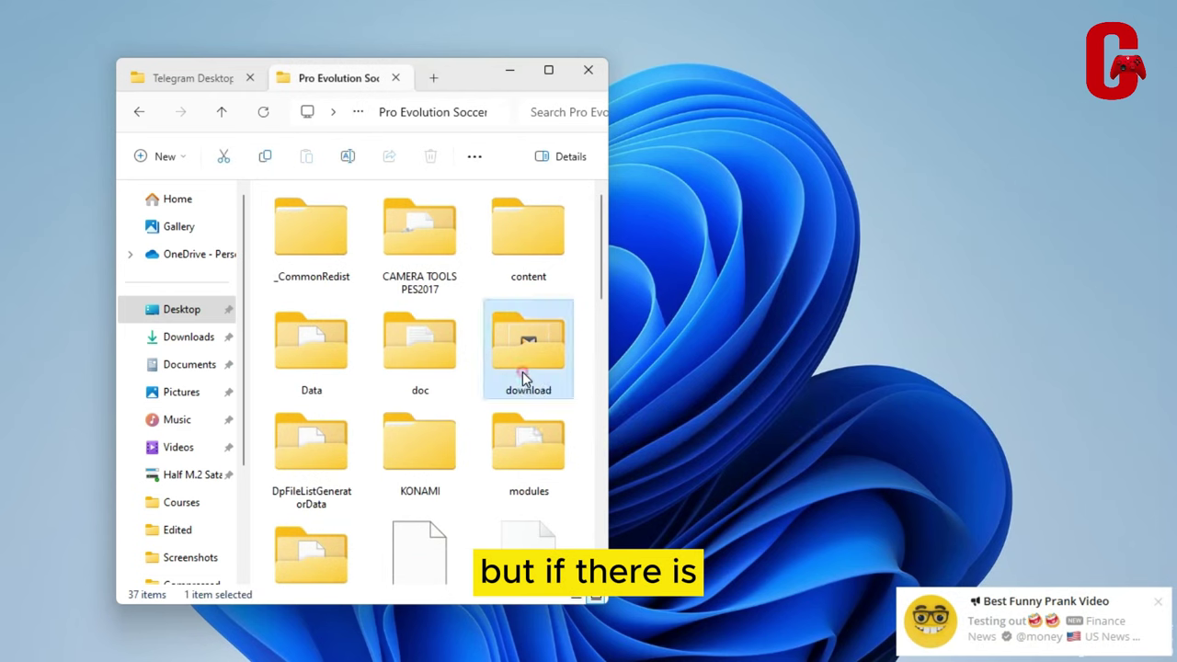
scroll(390, 368, down, 1)
scroll(390, 369, down, 16)
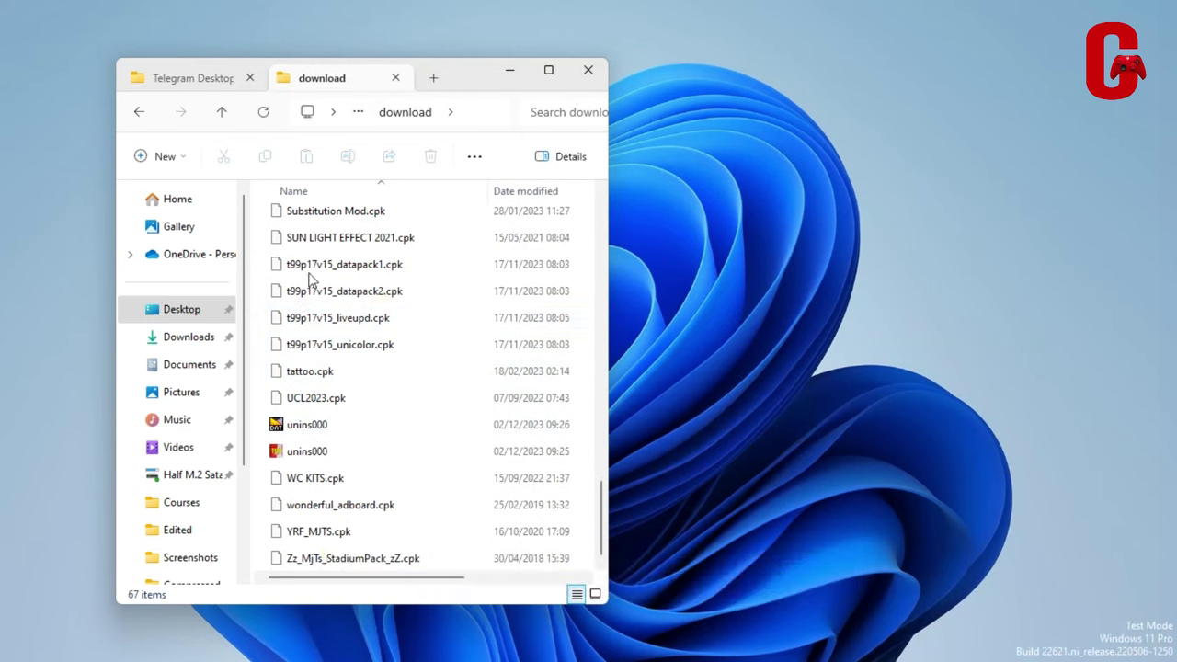
drag(267, 294, 372, 364)
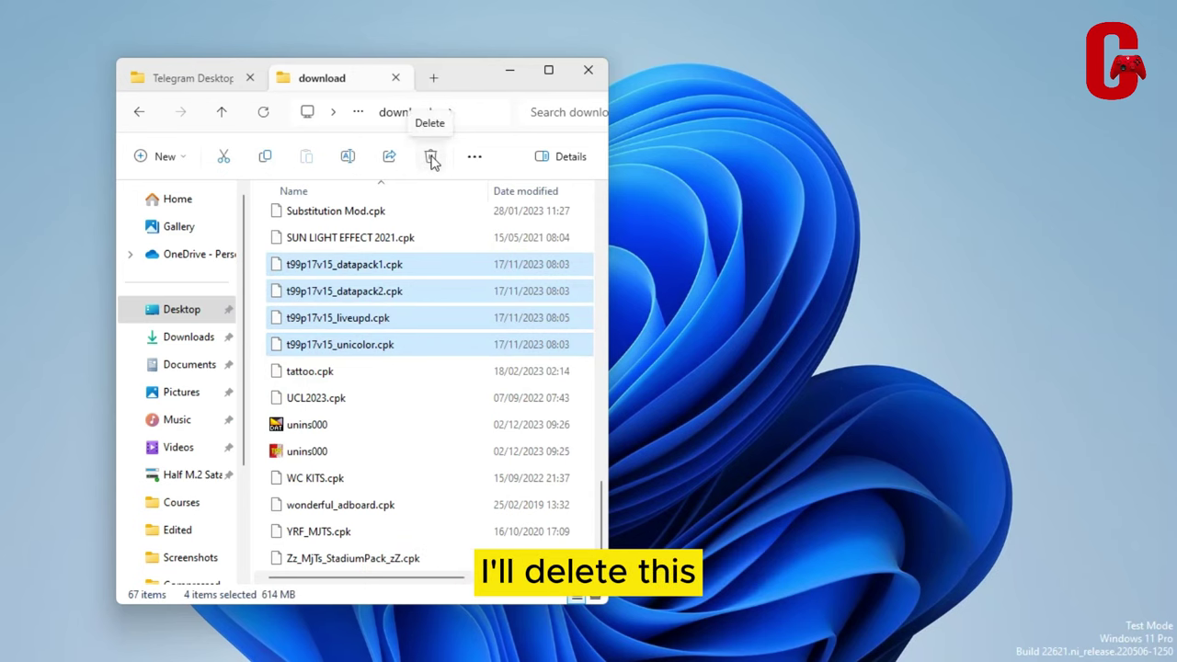
Delete the four old t99p17v15 cpk files and launch t99_2017_v15_setup from Telegram Desktop
click(431, 158)
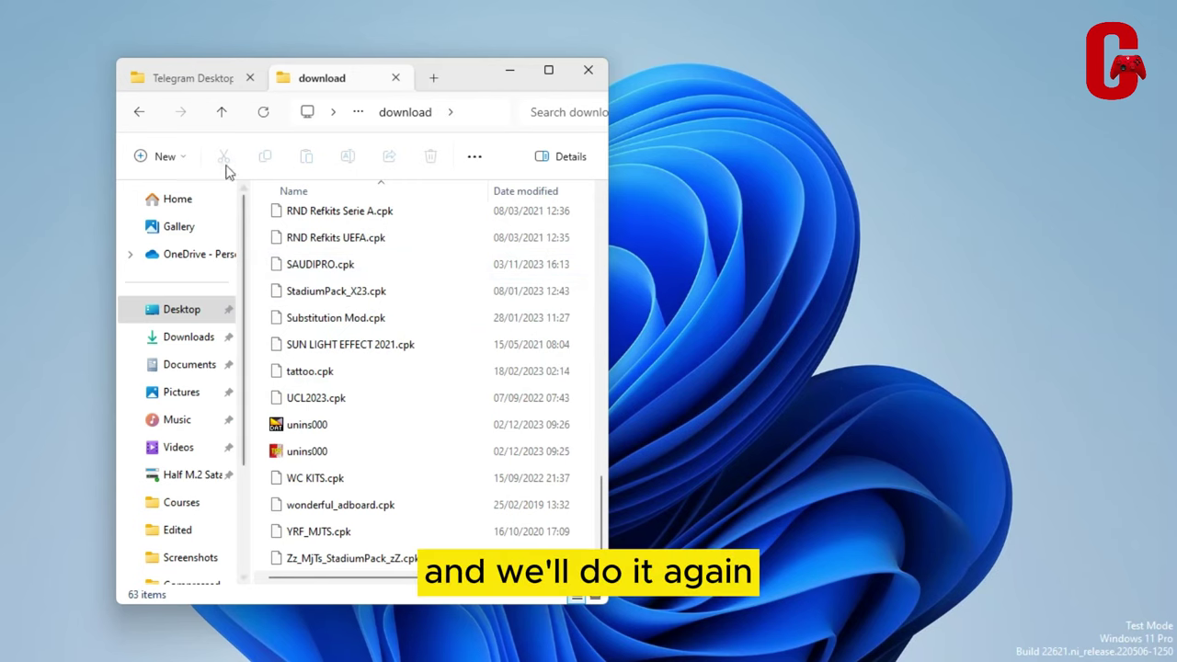
click(184, 83)
click(365, 561)
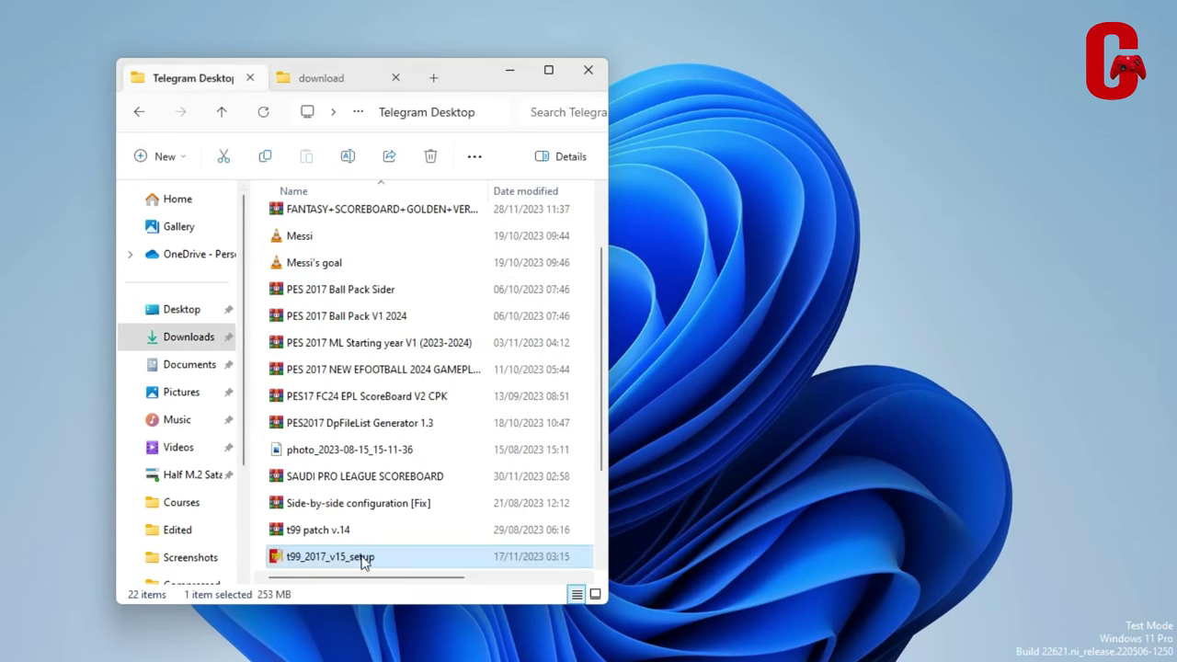
double_click(363, 558)
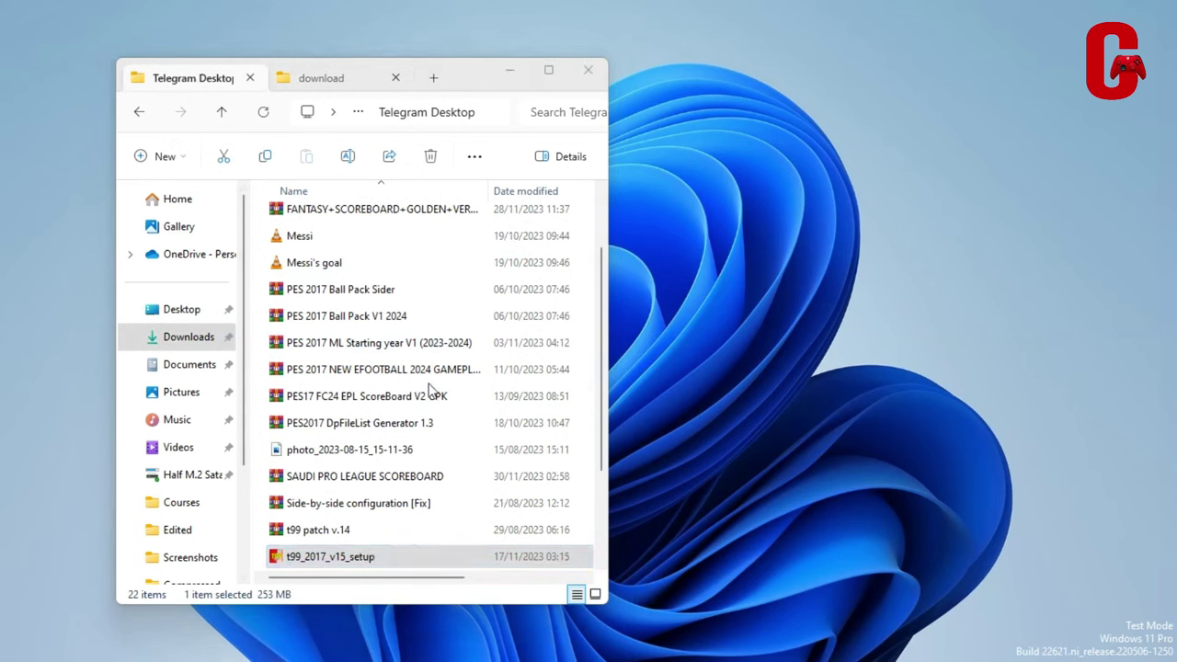
scroll(428, 390, up, 2)
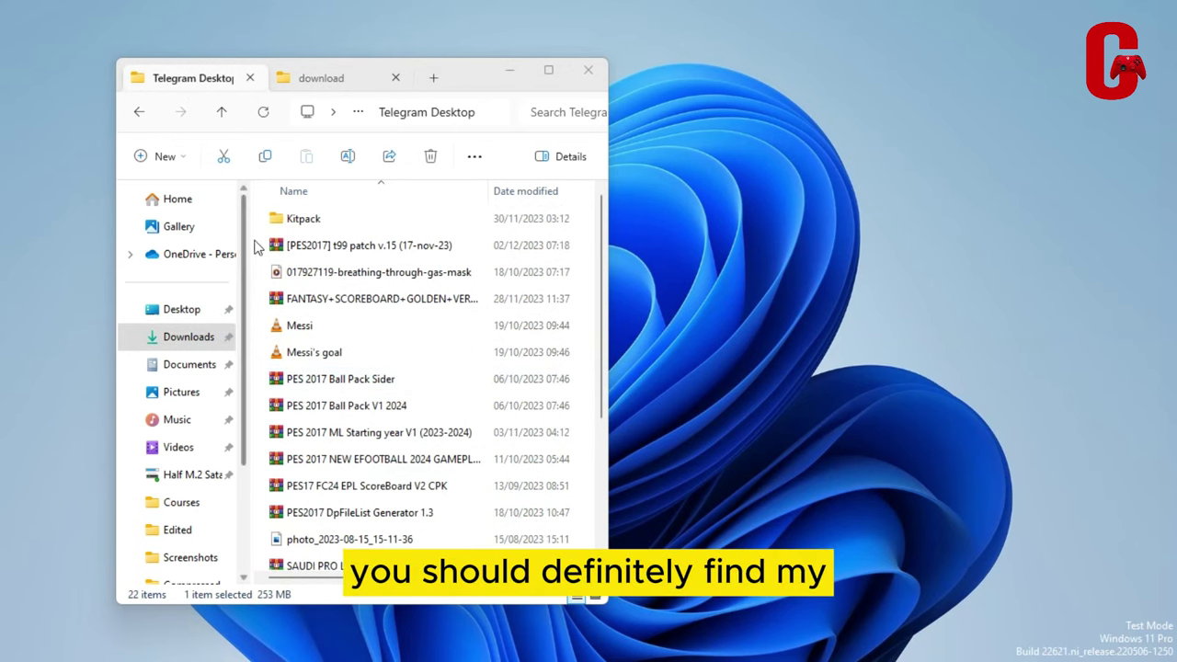
click(313, 81)
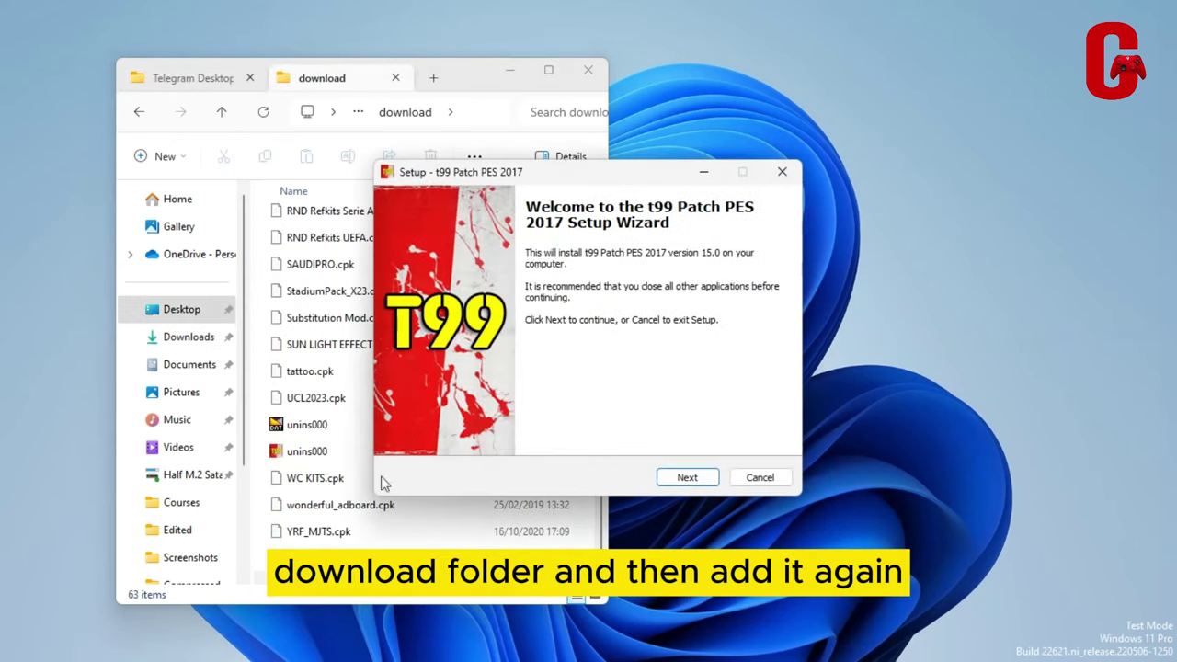
Get past the t99 setup welcome page, enter the patch password, and start the installation
click(708, 478)
text(ww)
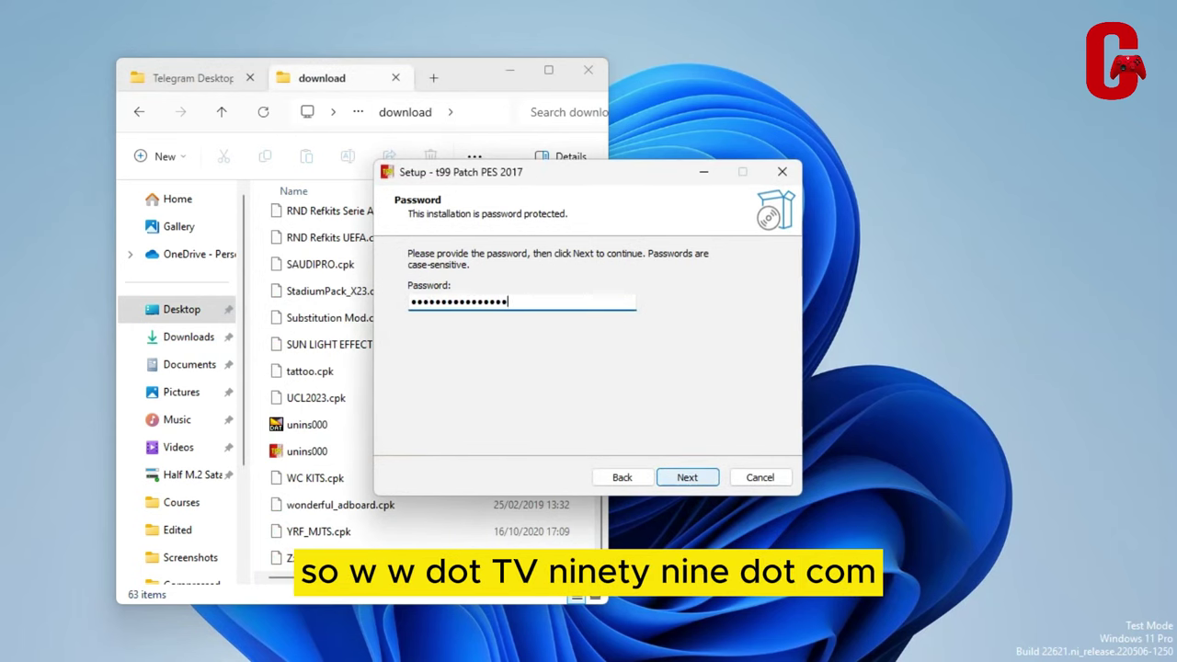
click(704, 477)
click(704, 476)
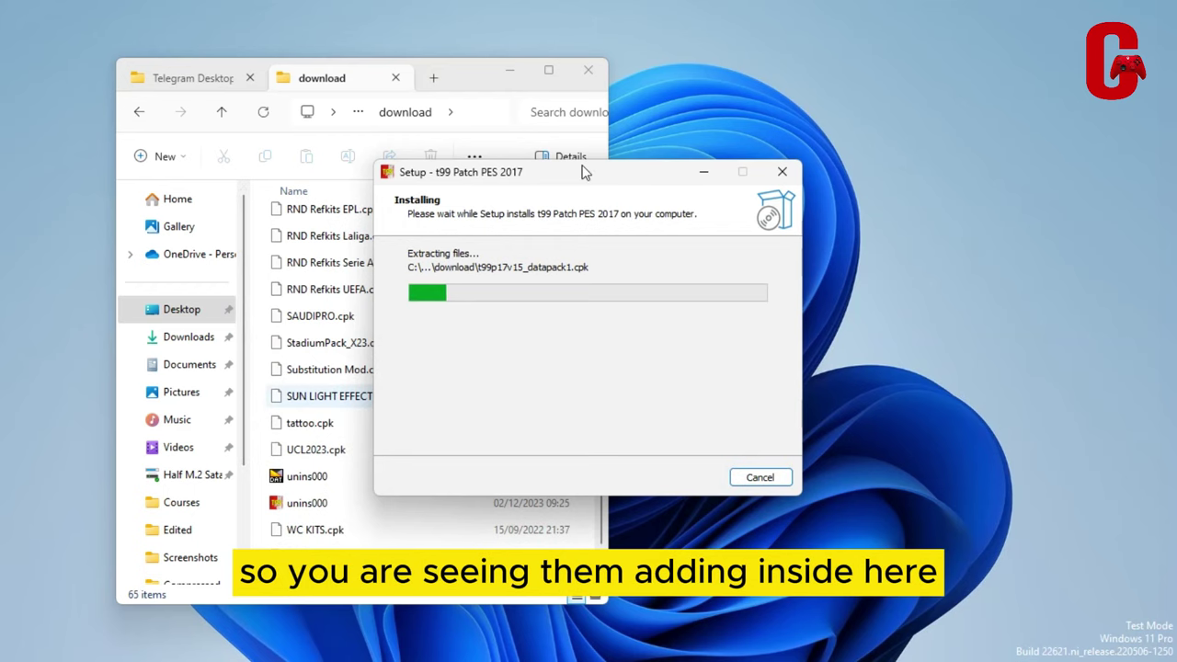
Move the setup window aside and watch the new t99p17v15 cpk files extract into download
drag(584, 172, 846, 143)
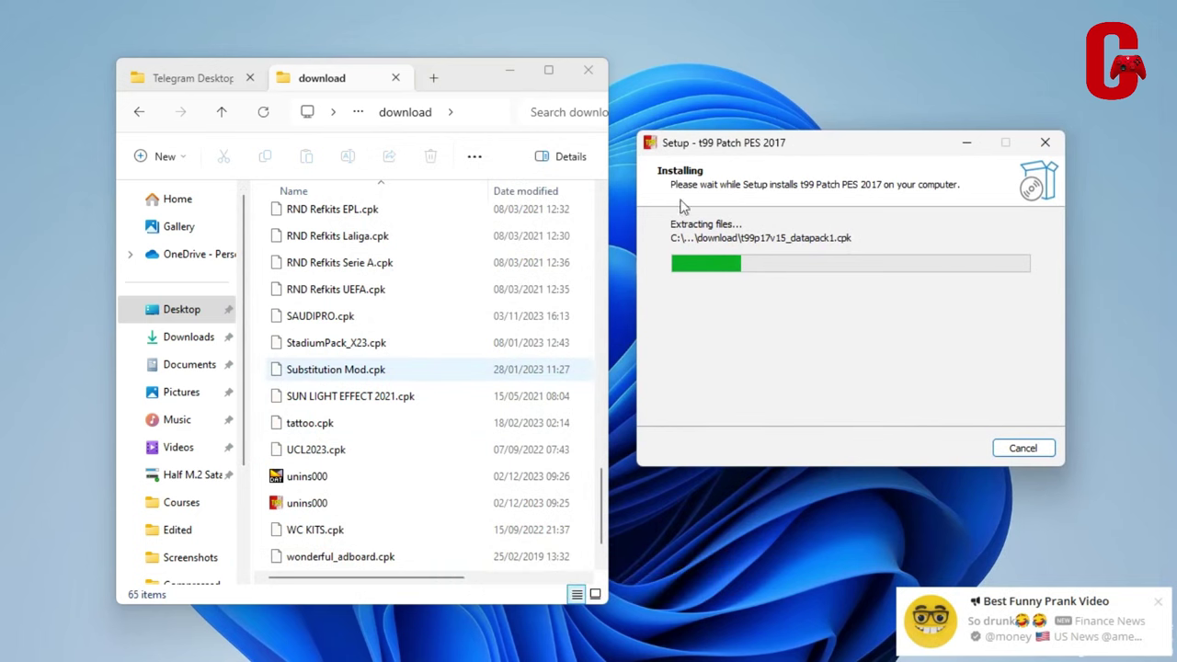
click(404, 342)
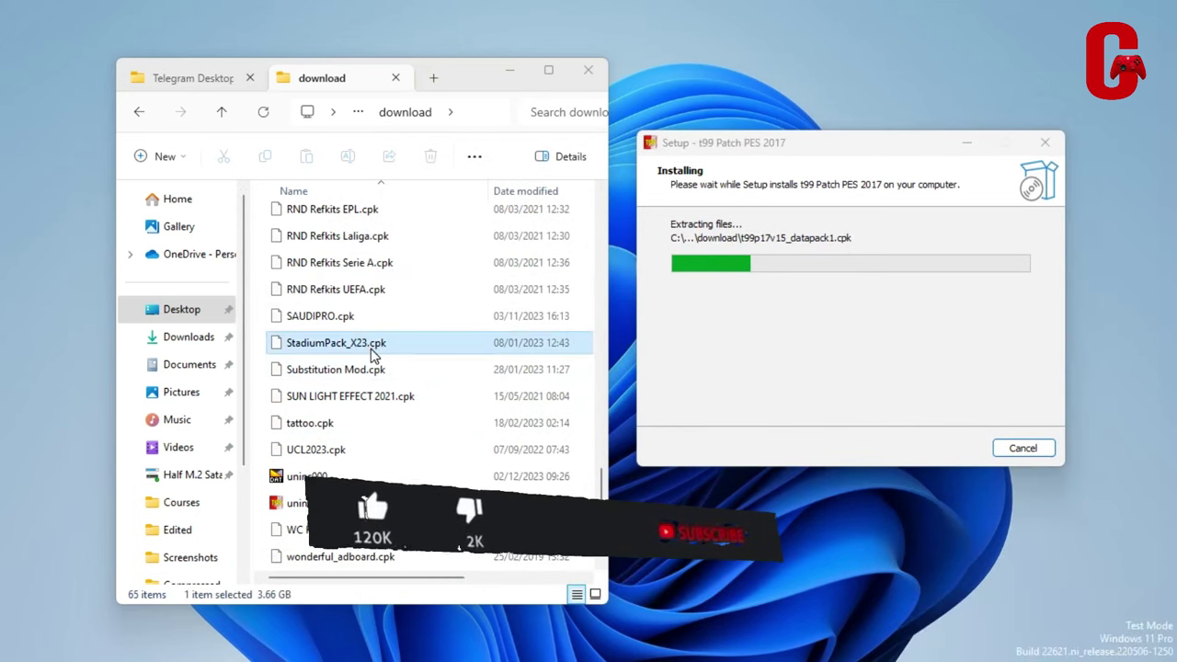
scroll(445, 373, down, 1)
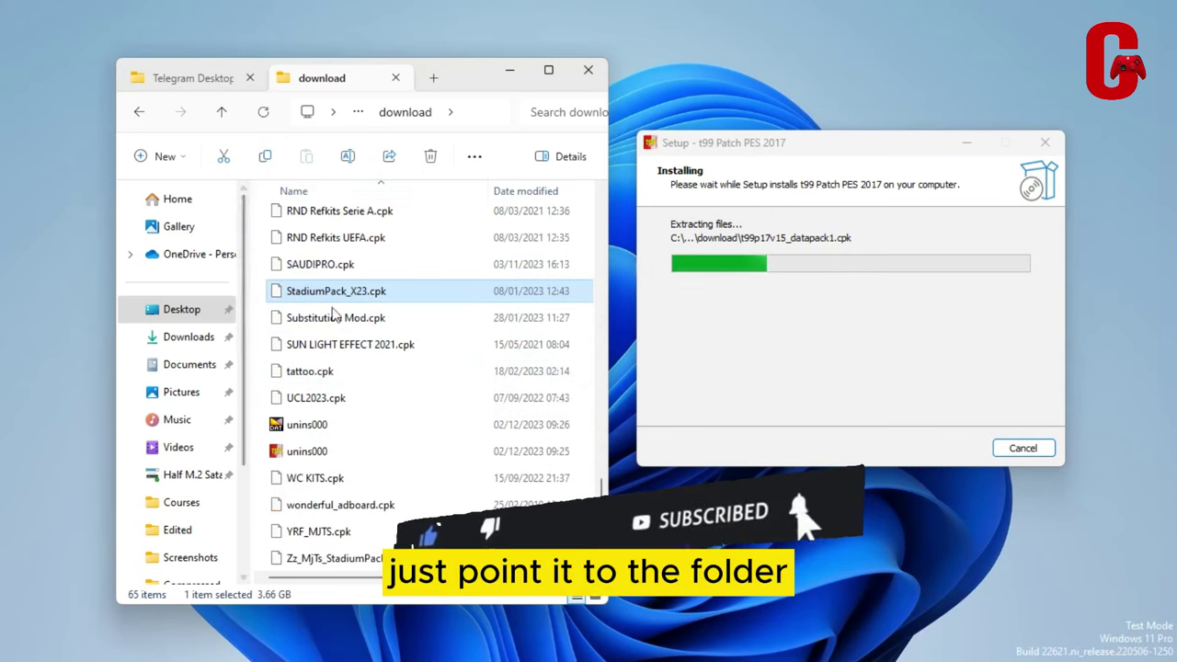
scroll(389, 324, up, 5)
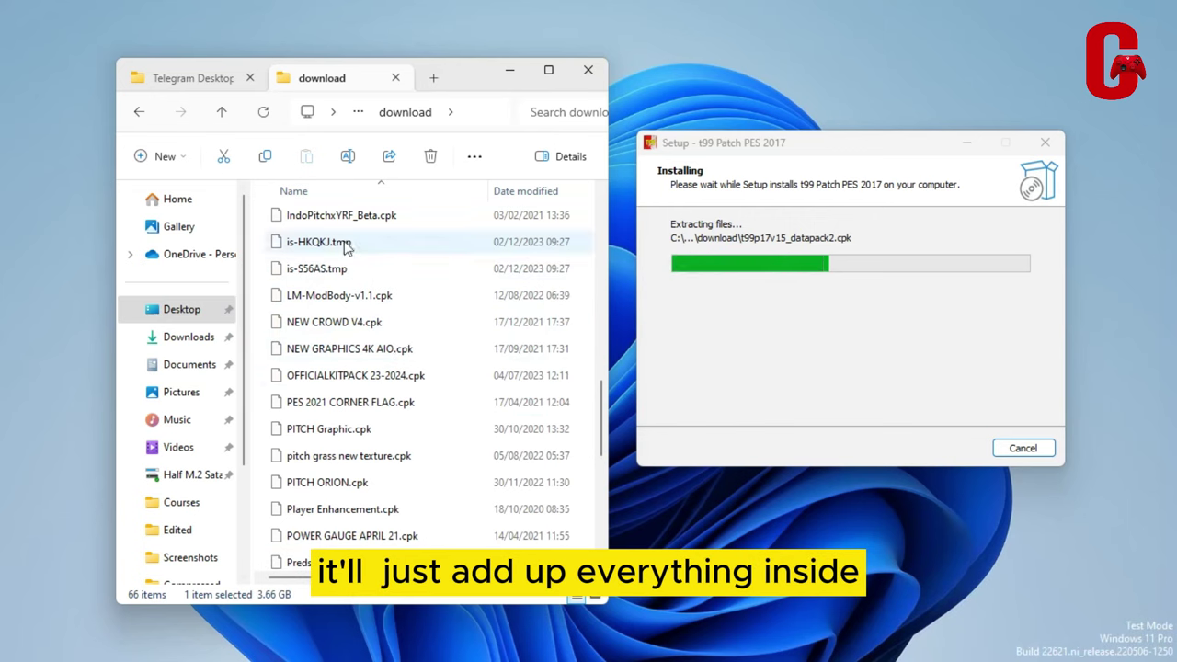
scroll(368, 350, down, 6)
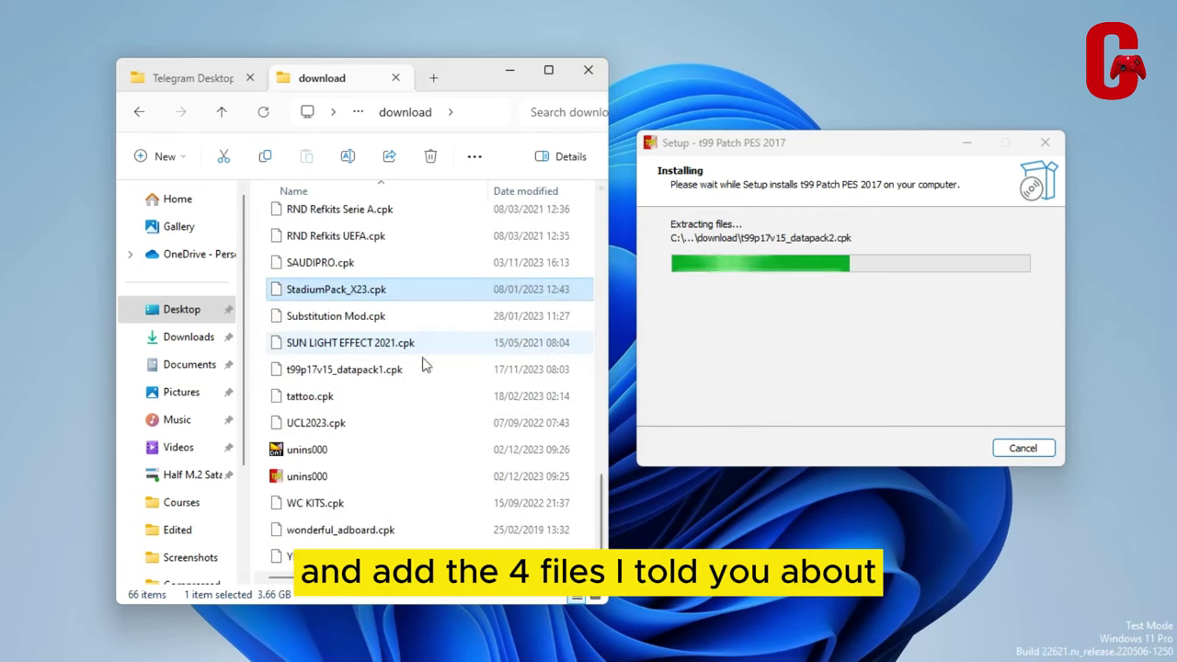
click(312, 376)
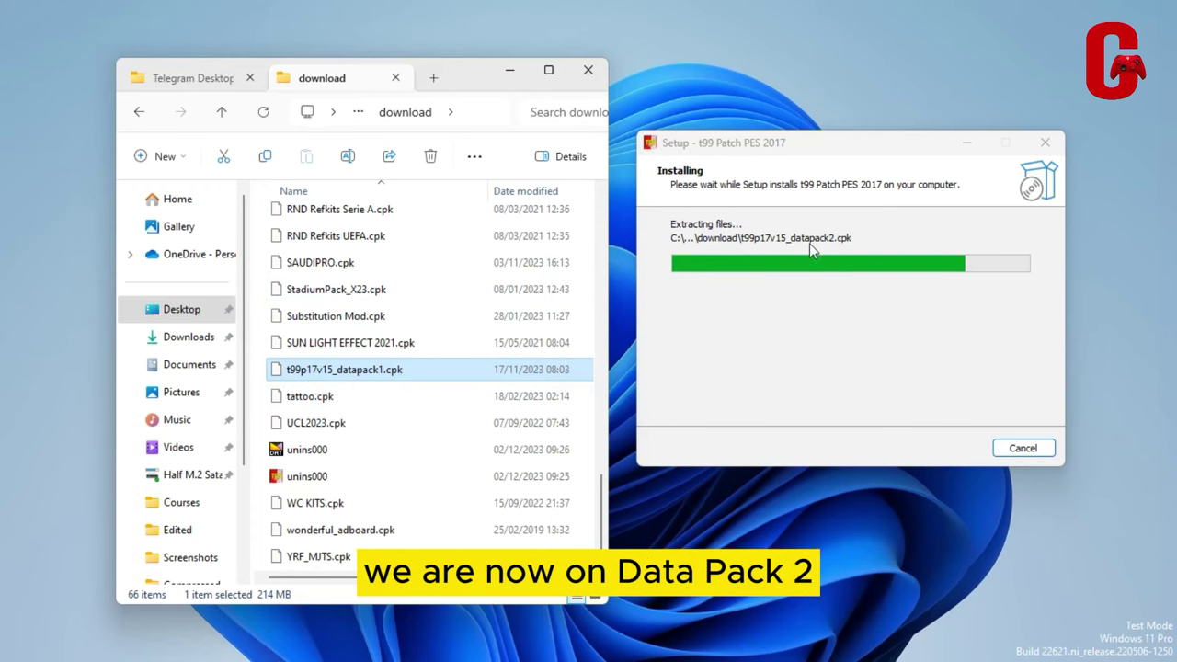
scroll(357, 267, up, 2)
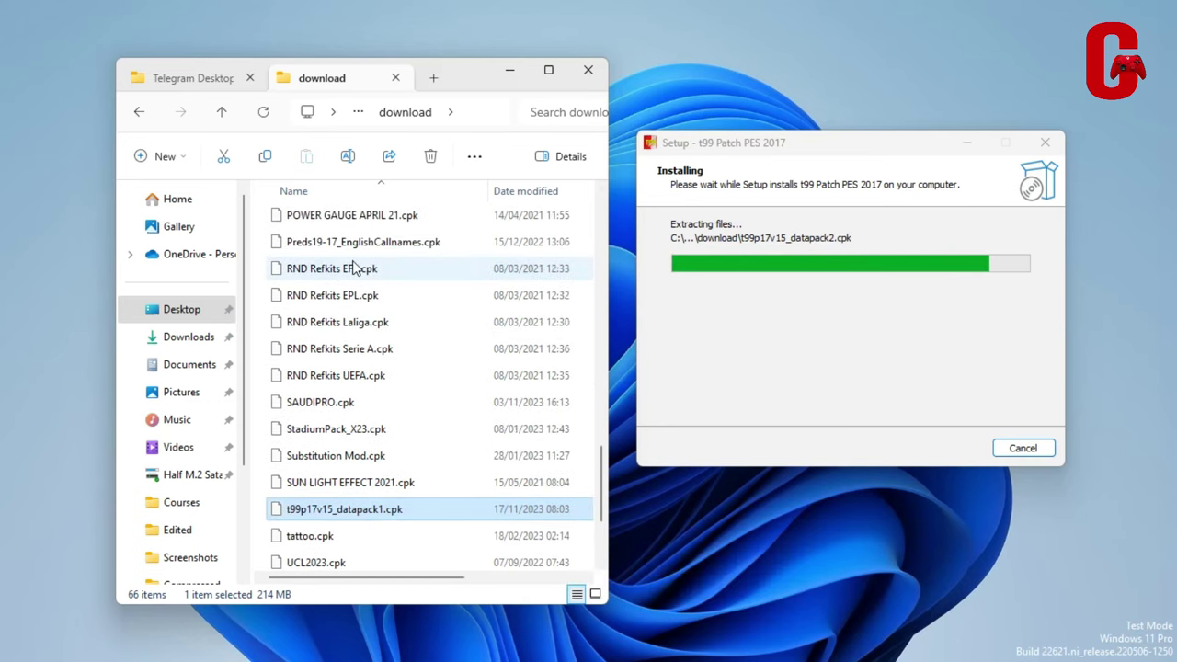
scroll(356, 266, up, 2)
scroll(354, 267, up, 4)
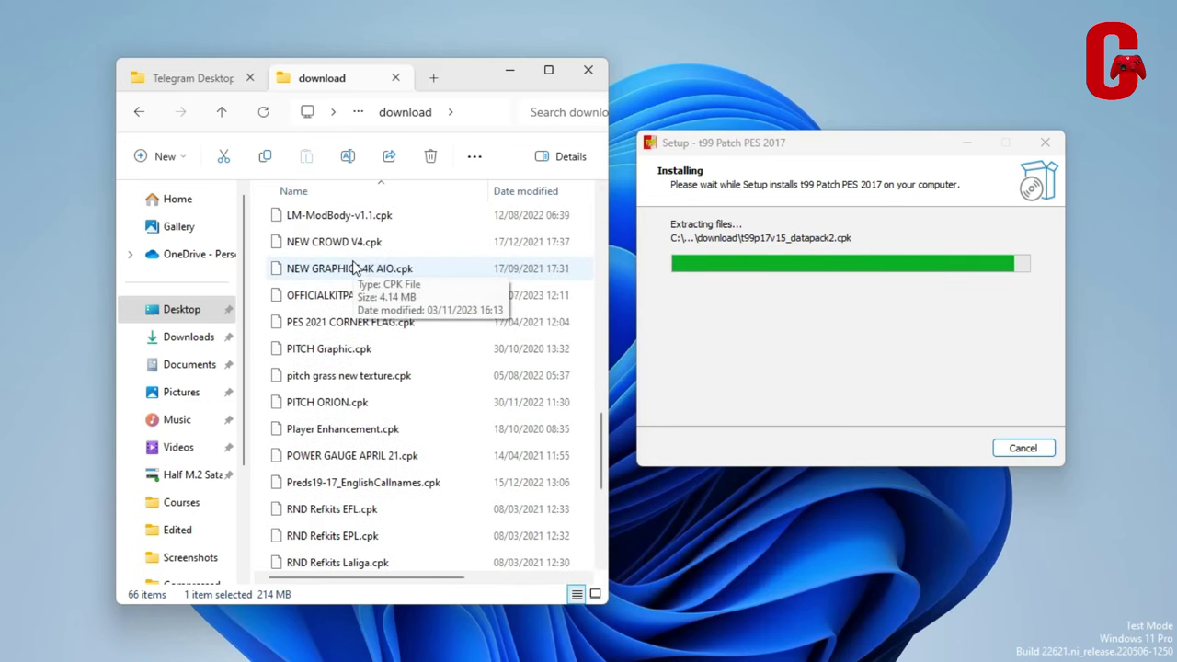
scroll(359, 276, down, 8)
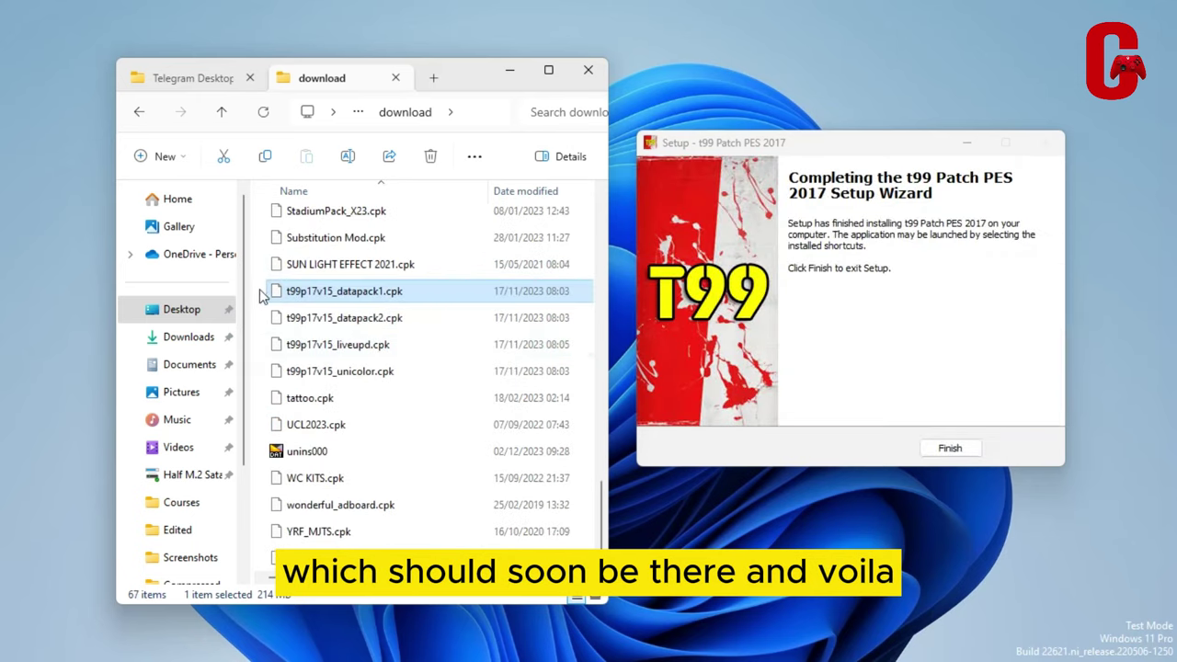
Select the four new t99p17v15 cpk files, close the finished wizard, and go to Documents
click(262, 294)
scroll(263, 294, down, 1)
drag(258, 266, 357, 352)
click(951, 450)
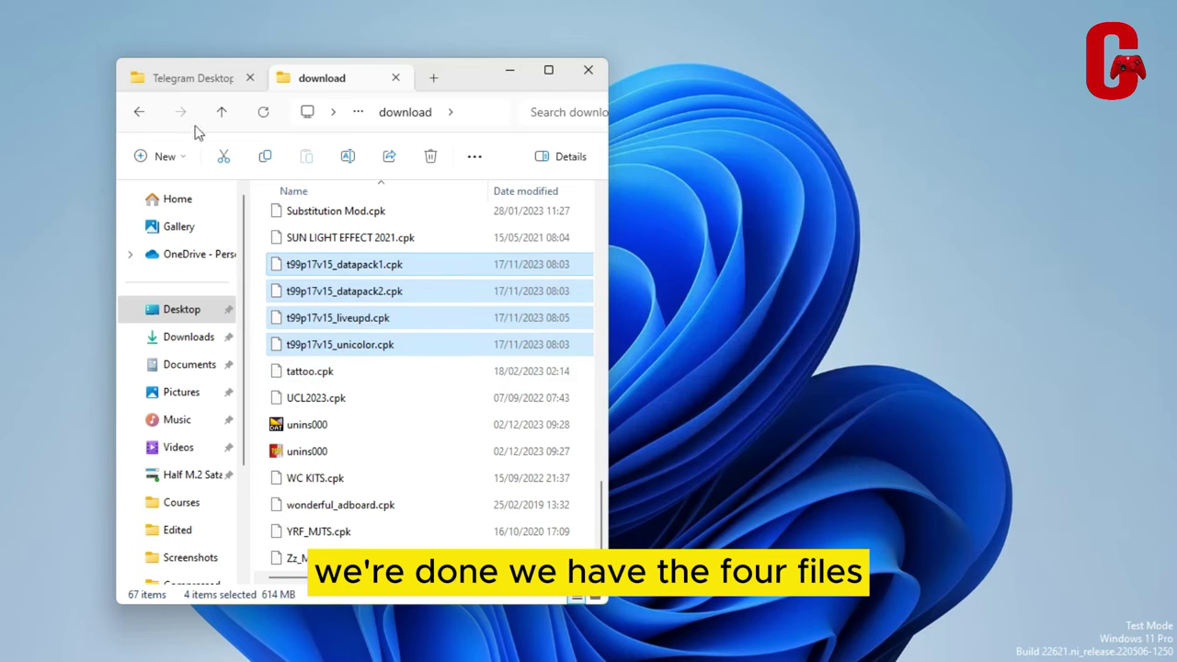
click(186, 364)
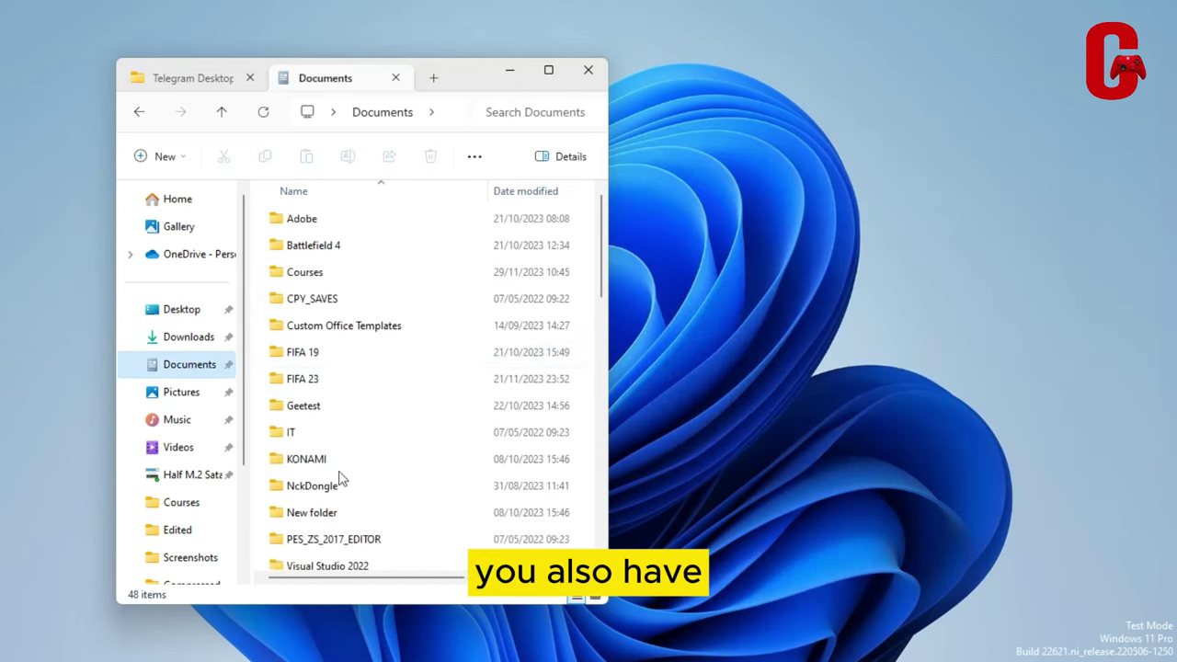
Check EDIT00000000 in KONAMI > Pro Evolution Soccer 2017 > save, then close Explorer
double_click(334, 460)
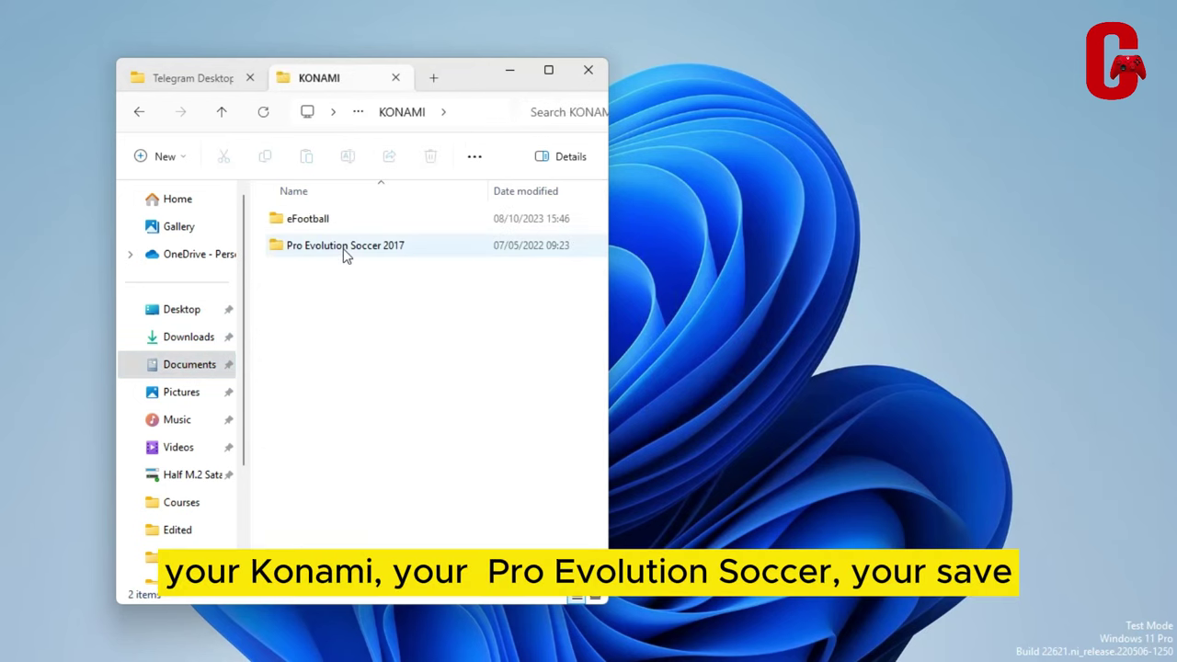
double_click(322, 250)
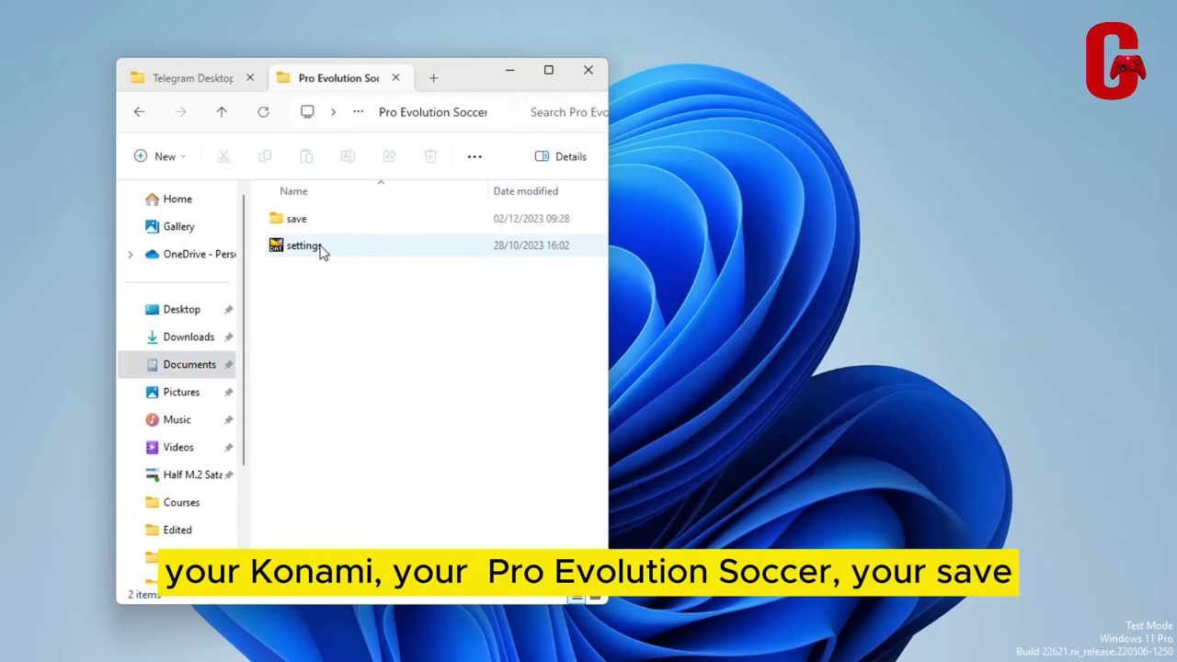
double_click(314, 221)
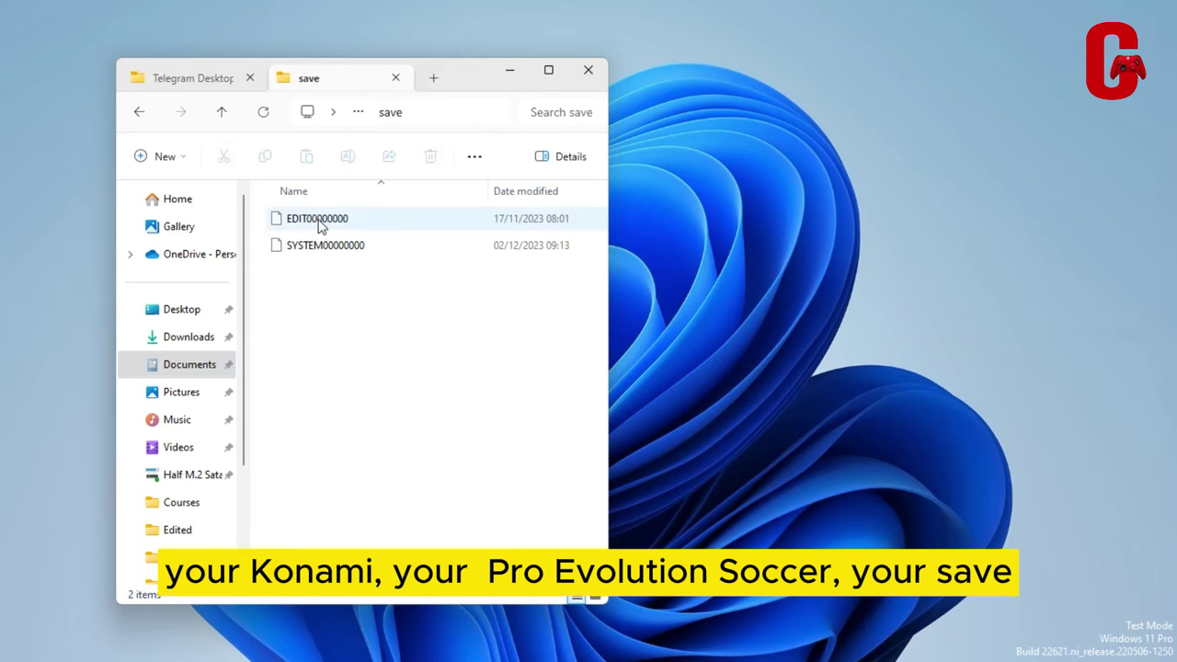
click(373, 218)
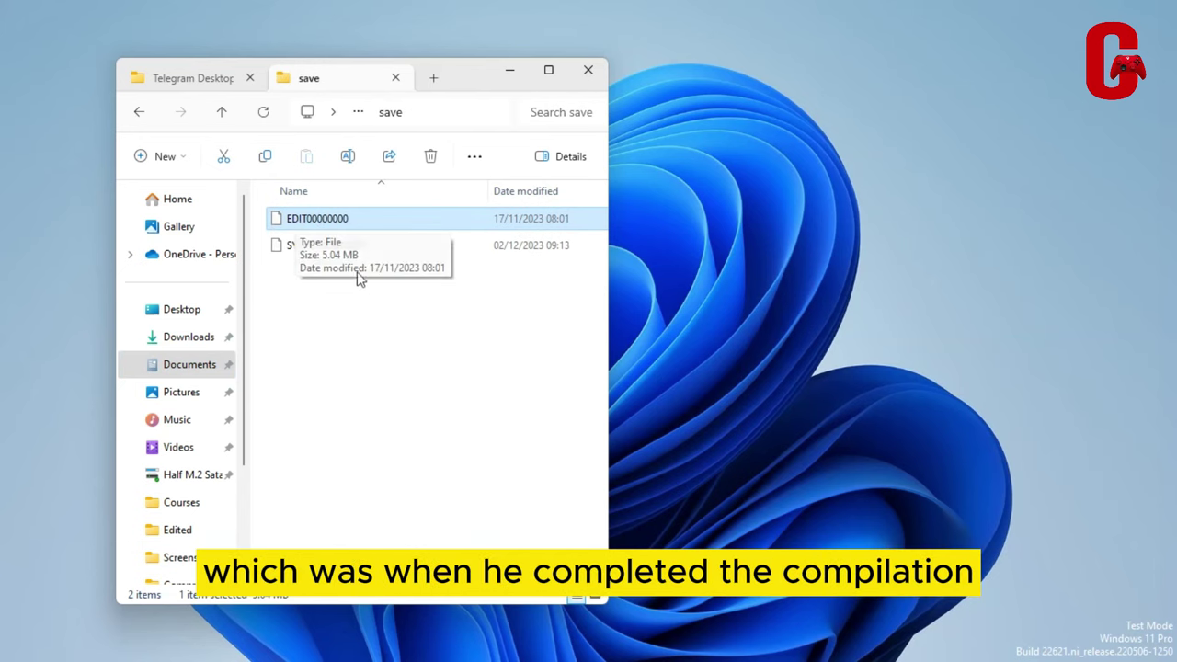
click(588, 74)
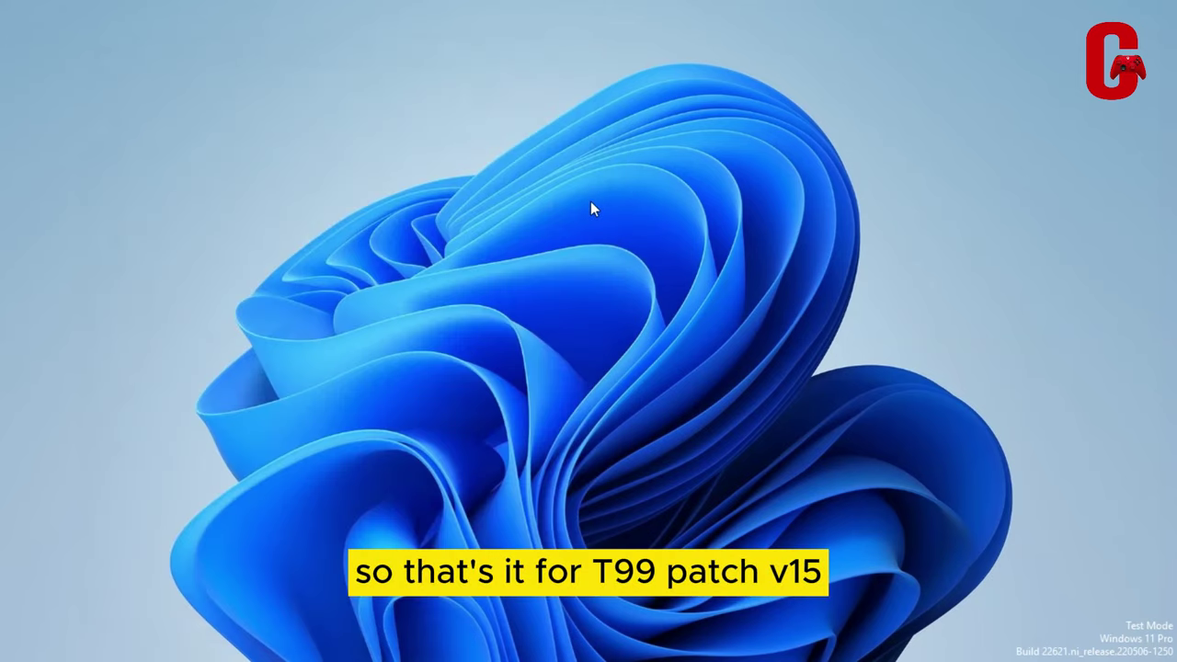